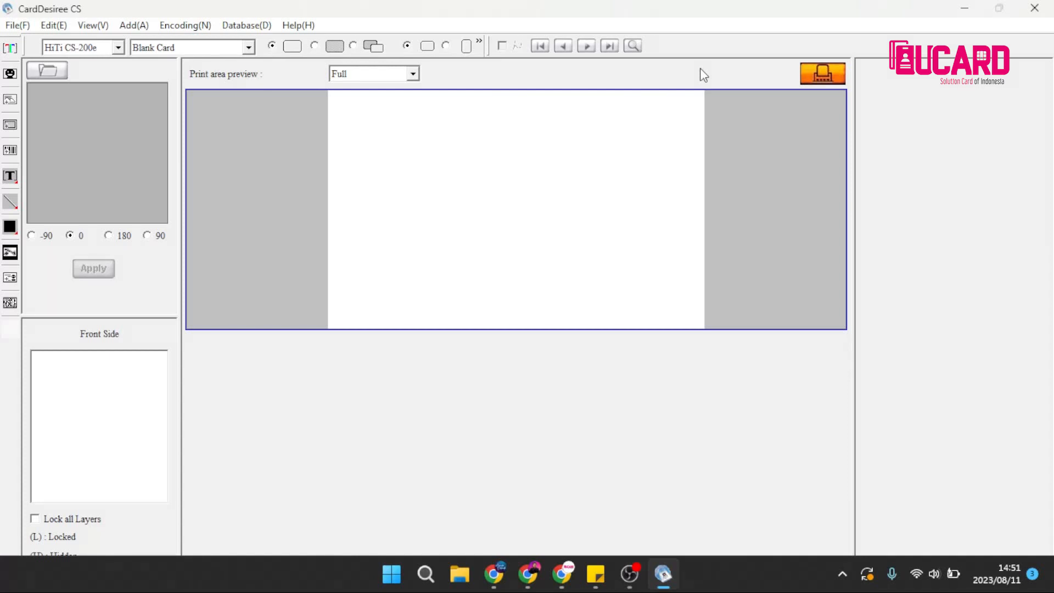
Step: Open New folder inside Downloads in File Explorer
{"action": "left_click", "coordinate": [460, 577]}
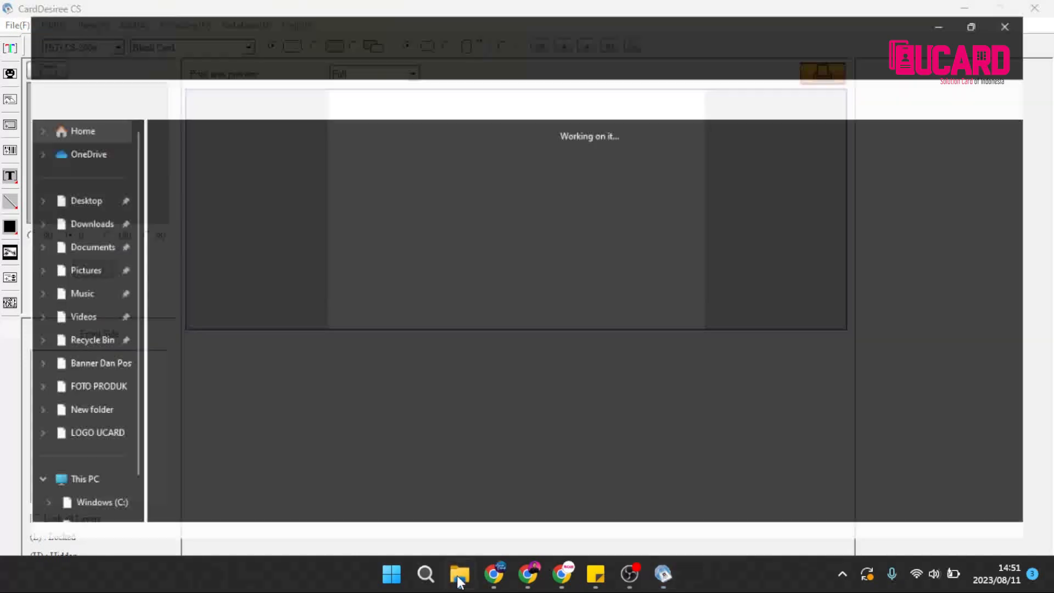
{"action": "left_click", "coordinate": [64, 221]}
{"action": "double_click", "coordinate": [349, 181]}
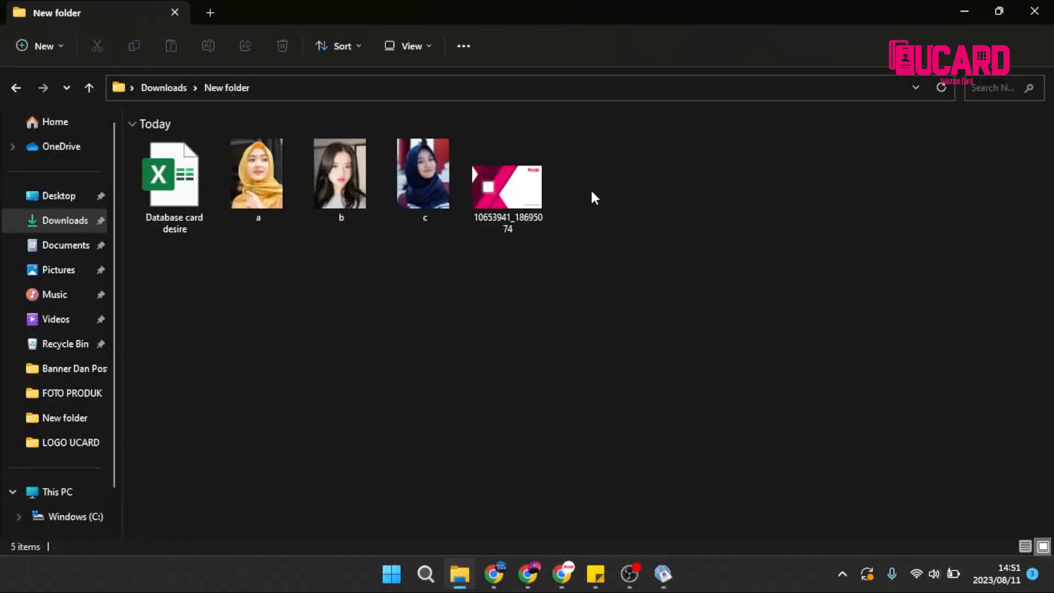
Step: Examine the card background image and the photo files a, b and c in the folder
{"action": "left_click", "coordinate": [521, 185]}
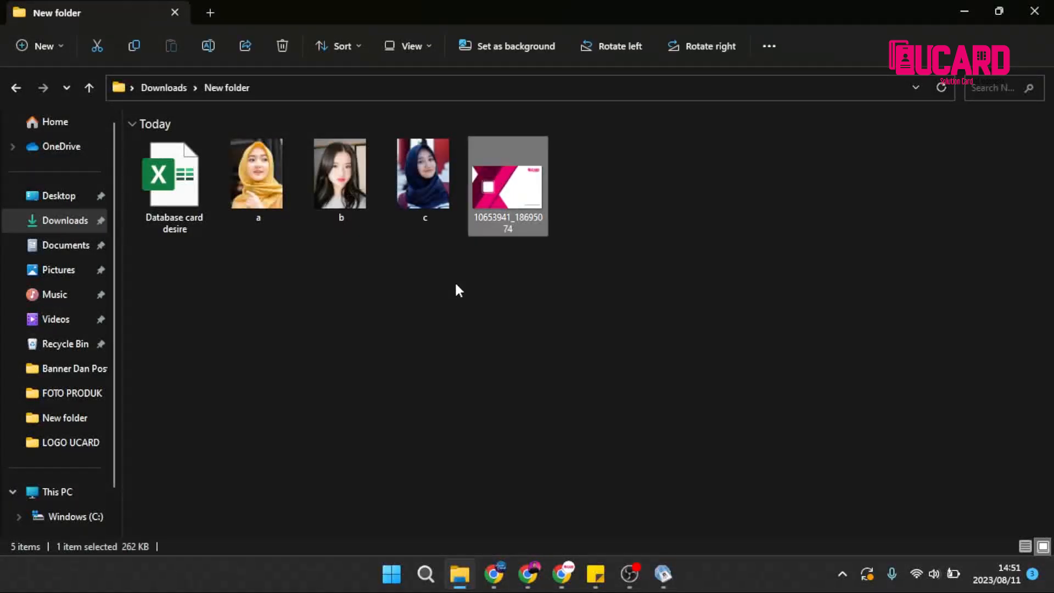
{"action": "left_click", "coordinate": [426, 180]}
{"action": "left_click", "coordinate": [353, 187]}
{"action": "left_click", "coordinate": [272, 186]}
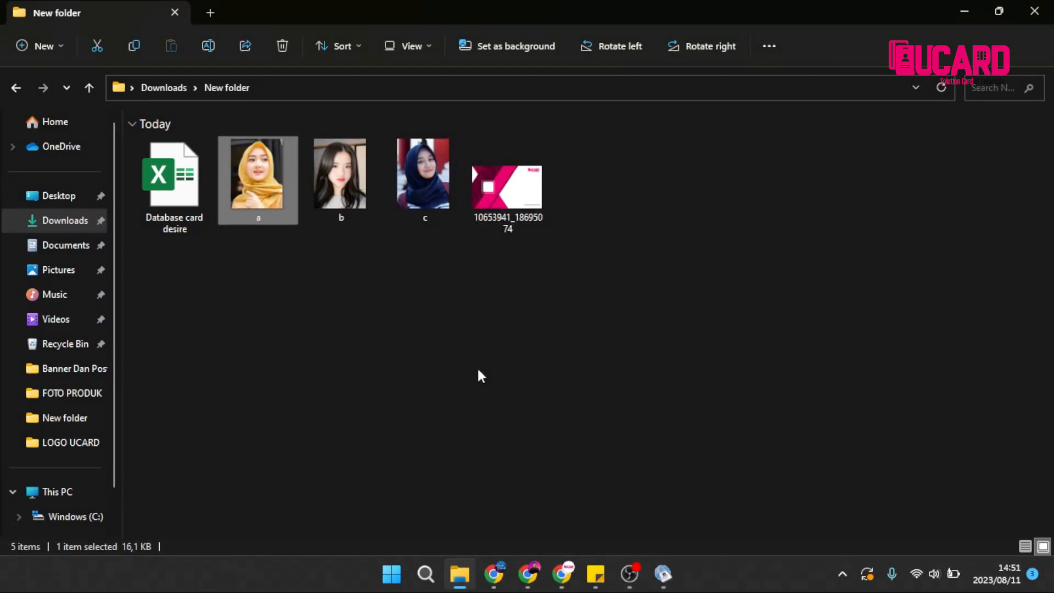
{"action": "left_click", "coordinate": [338, 214]}
{"action": "left_click", "coordinate": [437, 211]}
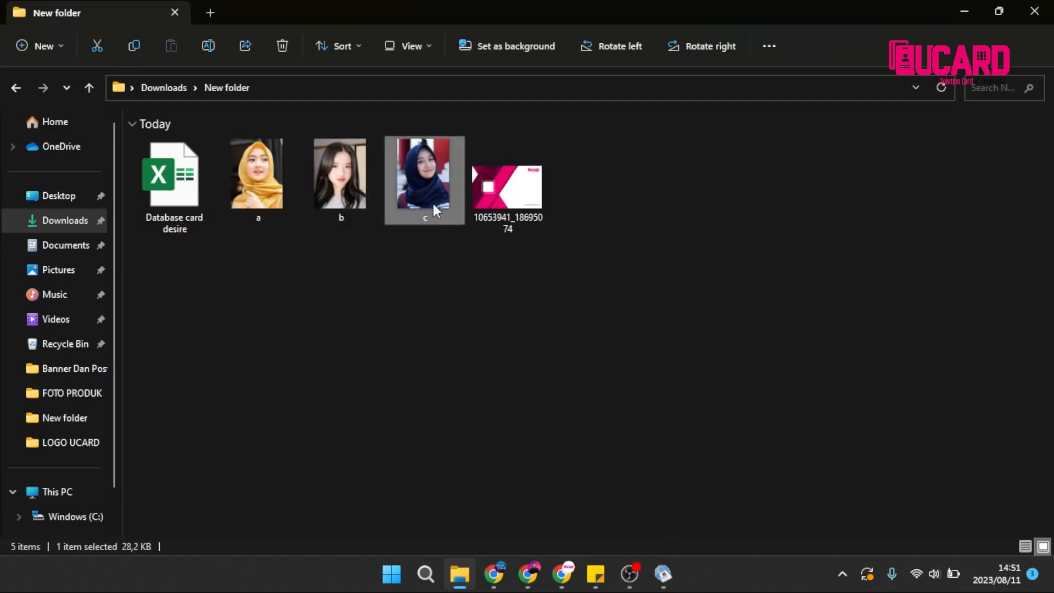
{"action": "left_click", "coordinate": [343, 201]}
{"action": "left_click", "coordinate": [274, 198]}
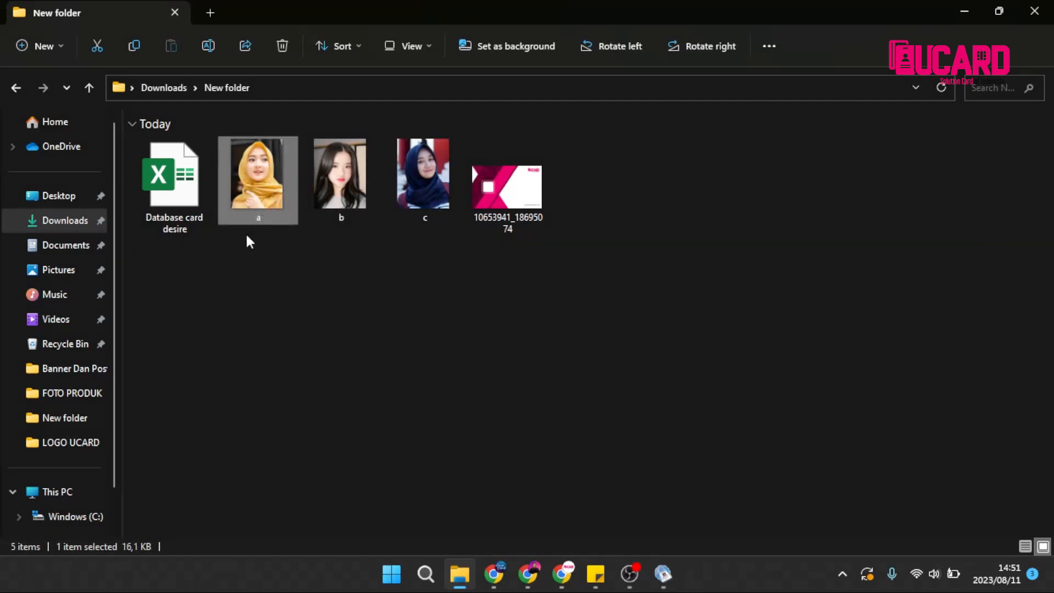
Step: Open the Database card desire workbook and review its Nama, Id and Foto columns
{"action": "double_click", "coordinate": [174, 193]}
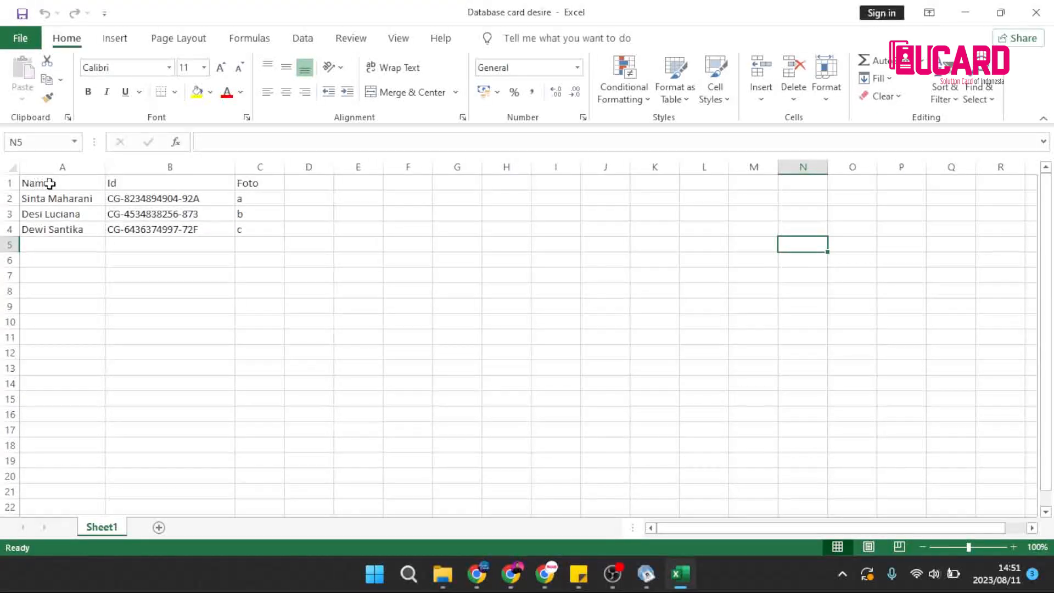
{"action": "left_click_drag", "start_coordinate": [63, 194], "coordinate": [60, 227]}
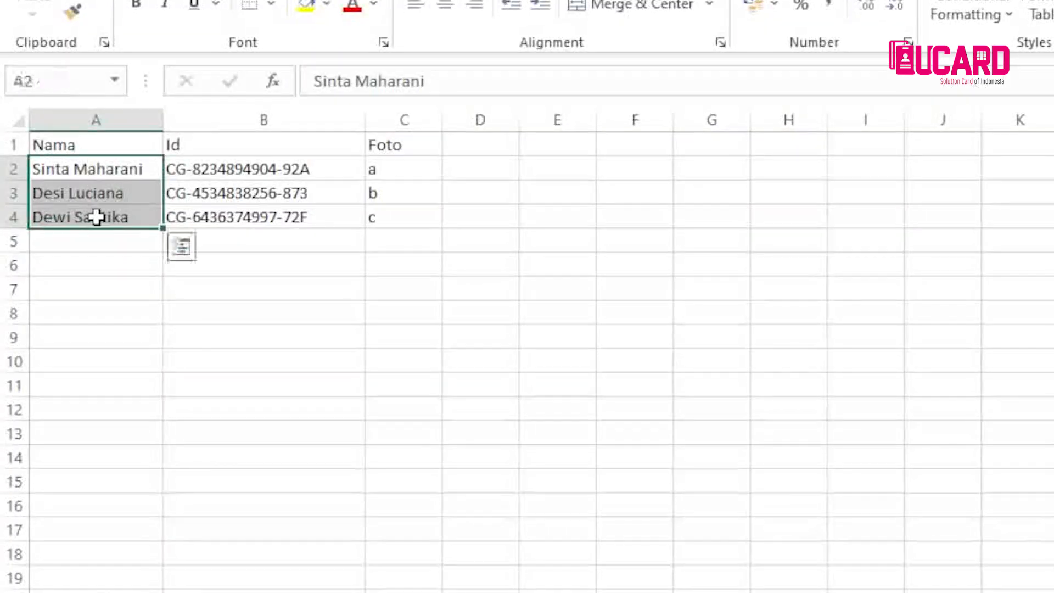
{"action": "left_click", "coordinate": [138, 187]}
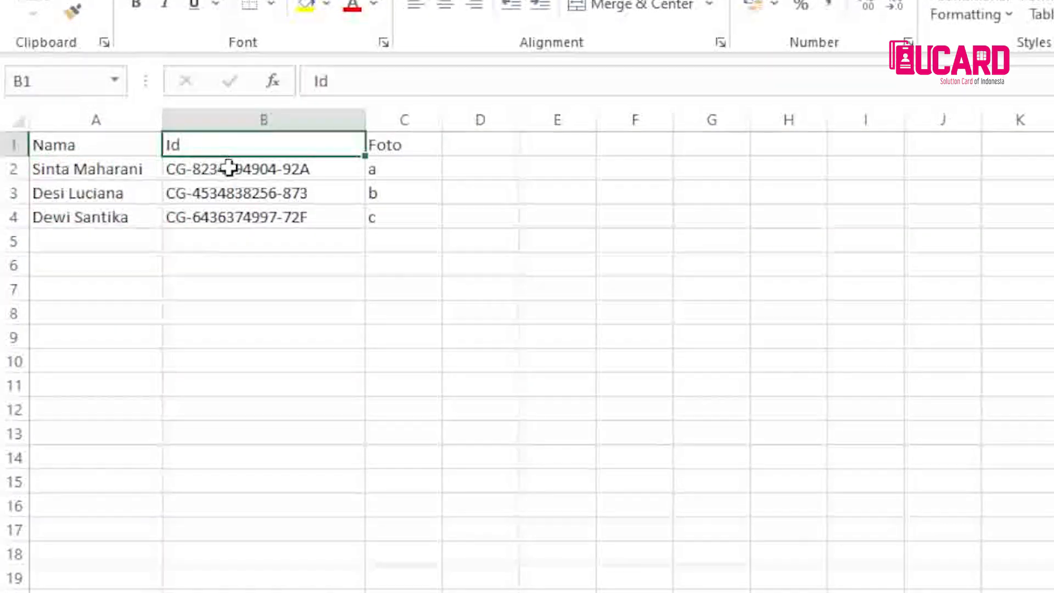
{"action": "left_click_drag", "start_coordinate": [228, 168], "coordinate": [295, 207]}
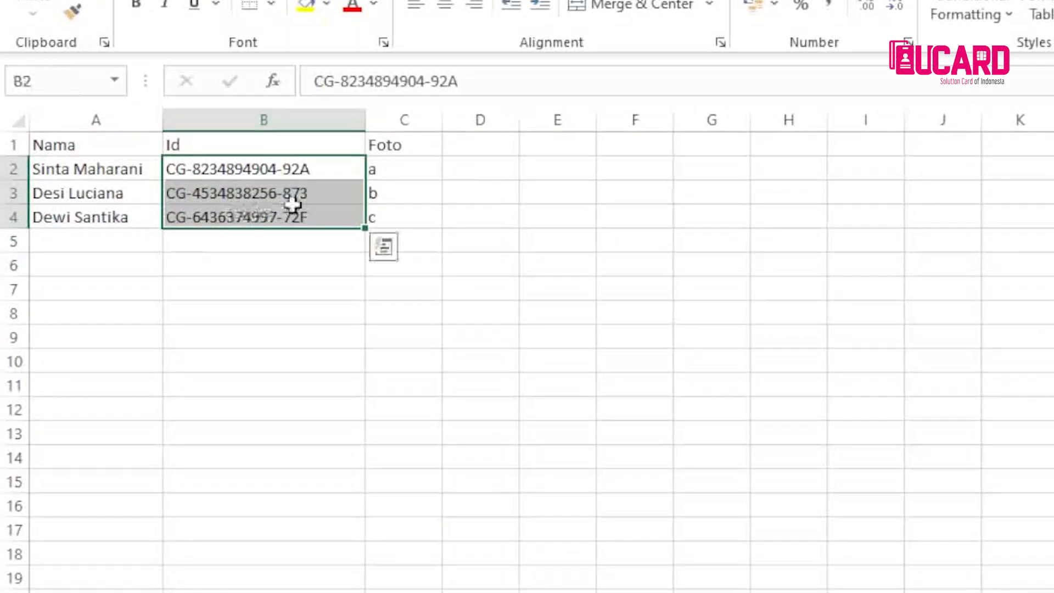
{"action": "left_click", "coordinate": [411, 149]}
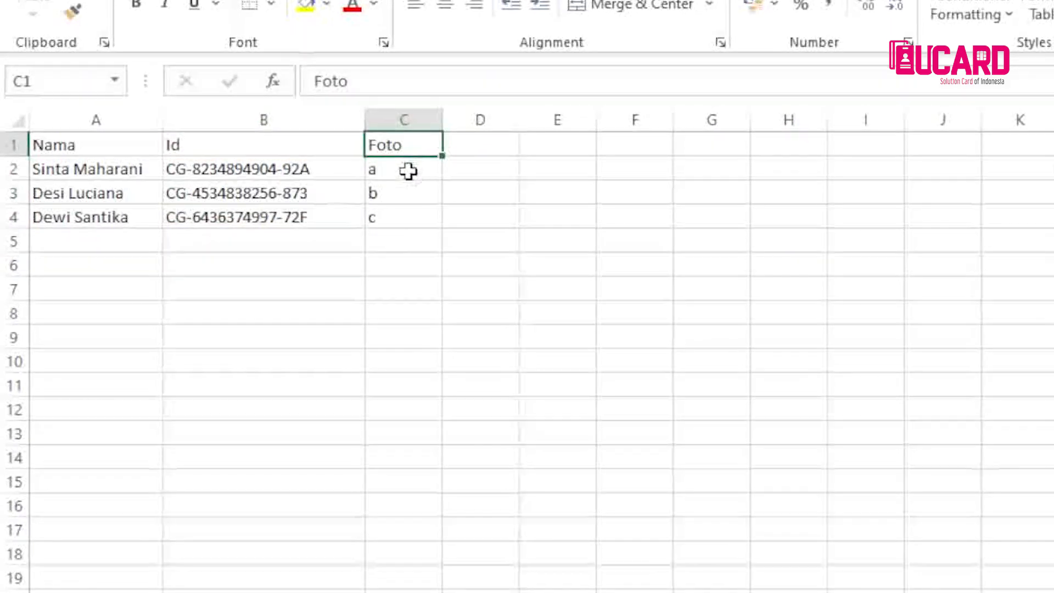
{"action": "left_click", "coordinate": [410, 175]}
{"action": "left_click", "coordinate": [410, 197]}
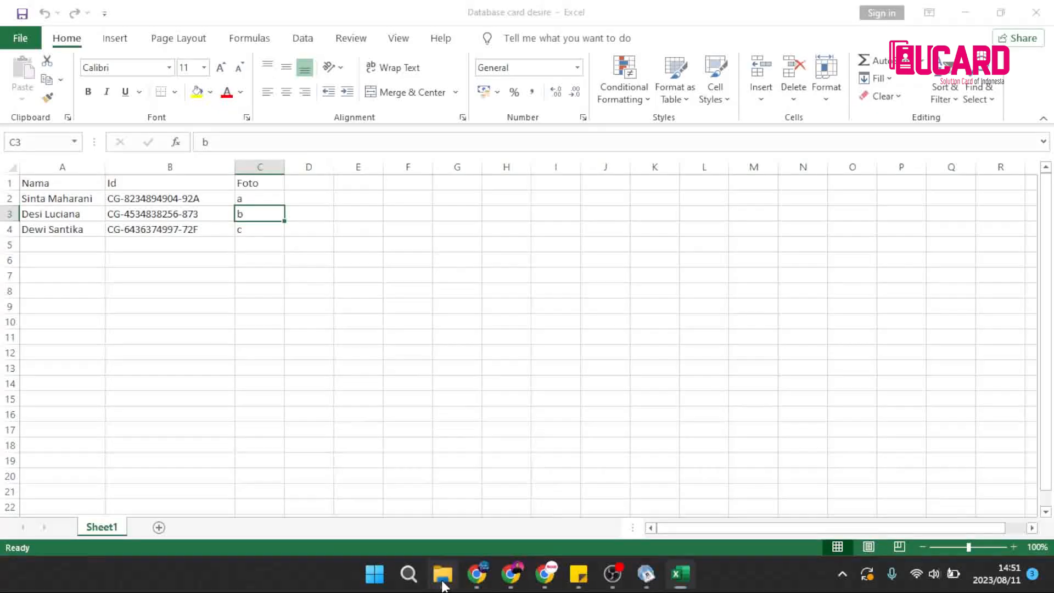
Step: Return to File Explorer and compare the photo file names with the workbook's Foto entries
{"action": "left_click", "coordinate": [443, 574]}
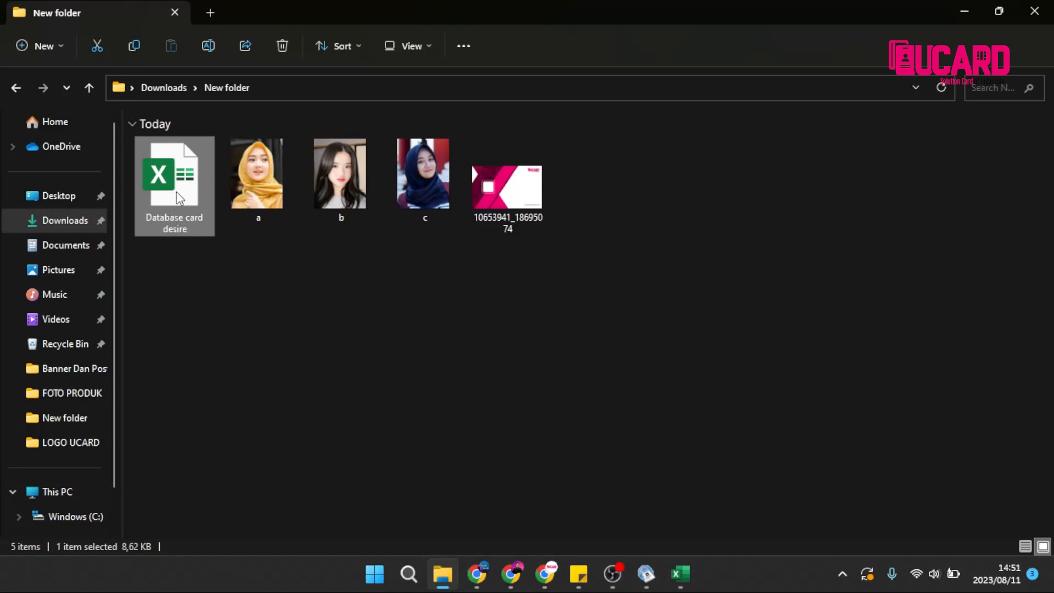
{"action": "left_click", "coordinate": [266, 191]}
{"action": "left_click", "coordinate": [344, 193]}
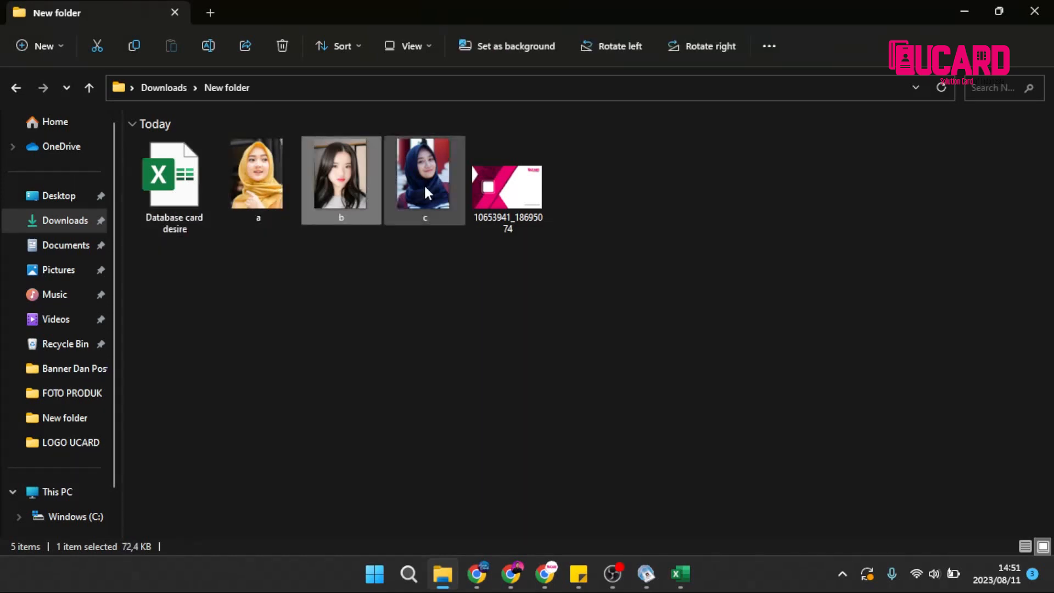
{"action": "left_click", "coordinate": [649, 217]}
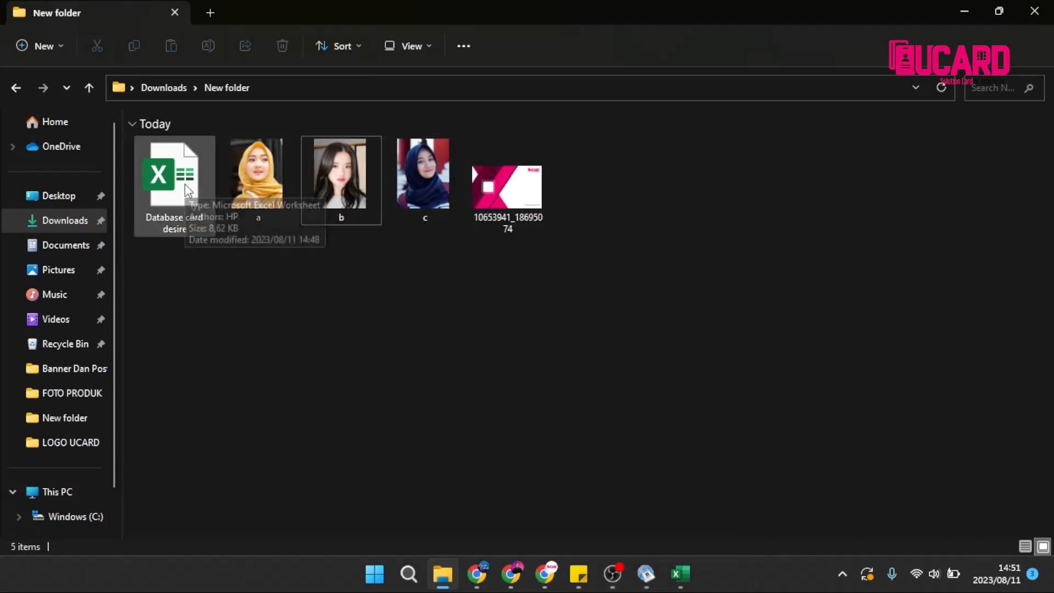
Step: In the Excel workbook, define the name Karyawan for cells A1:C4 on Sheet1 with Workbook scope
{"action": "left_click", "coordinate": [681, 584]}
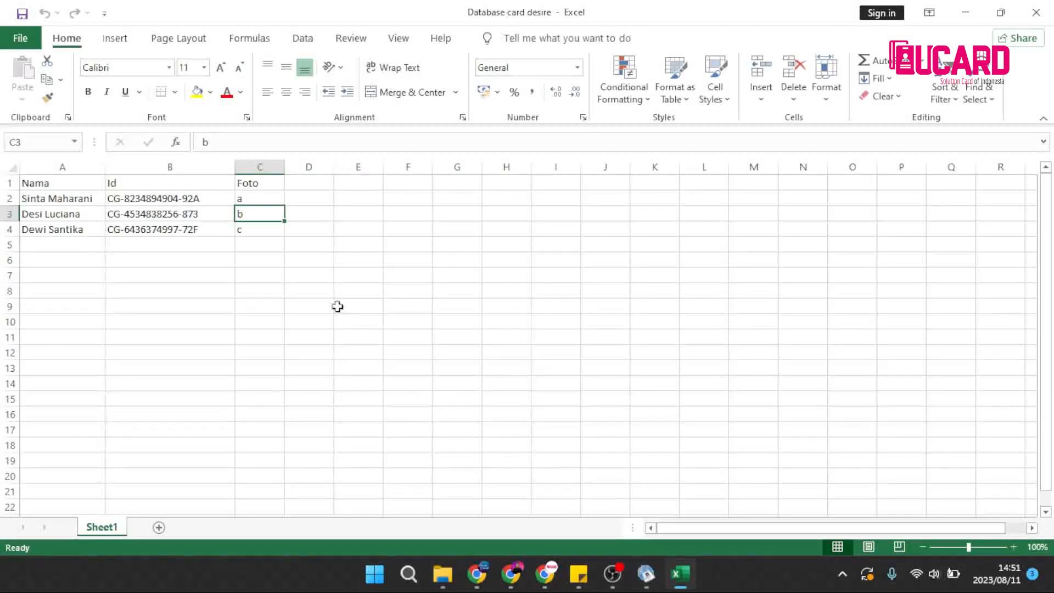
{"action": "left_click", "coordinate": [320, 290]}
{"action": "left_click_drag", "start_coordinate": [48, 182], "coordinate": [255, 235]}
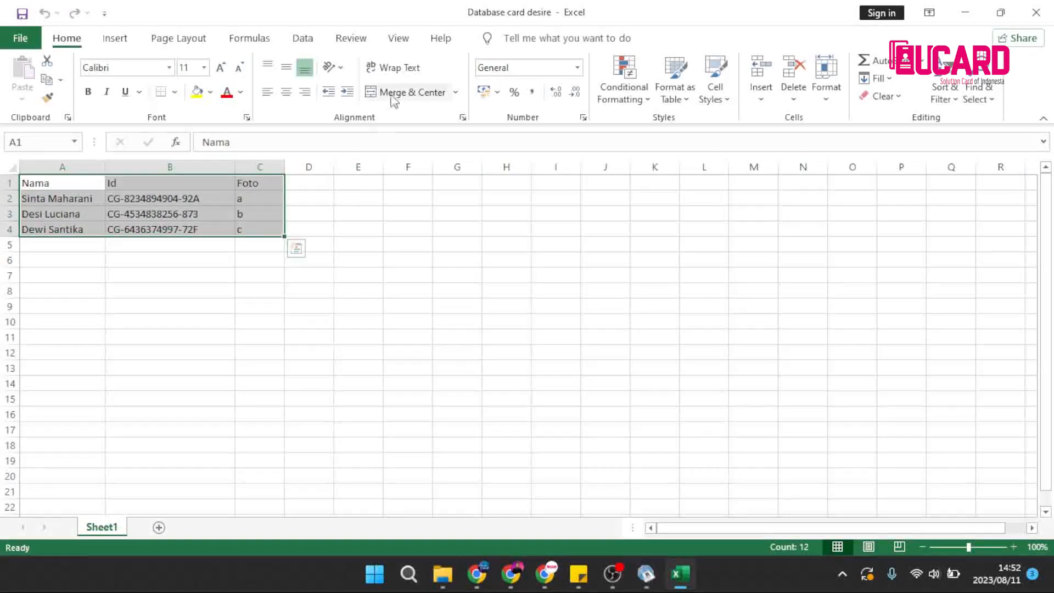
{"action": "left_click", "coordinate": [266, 39]}
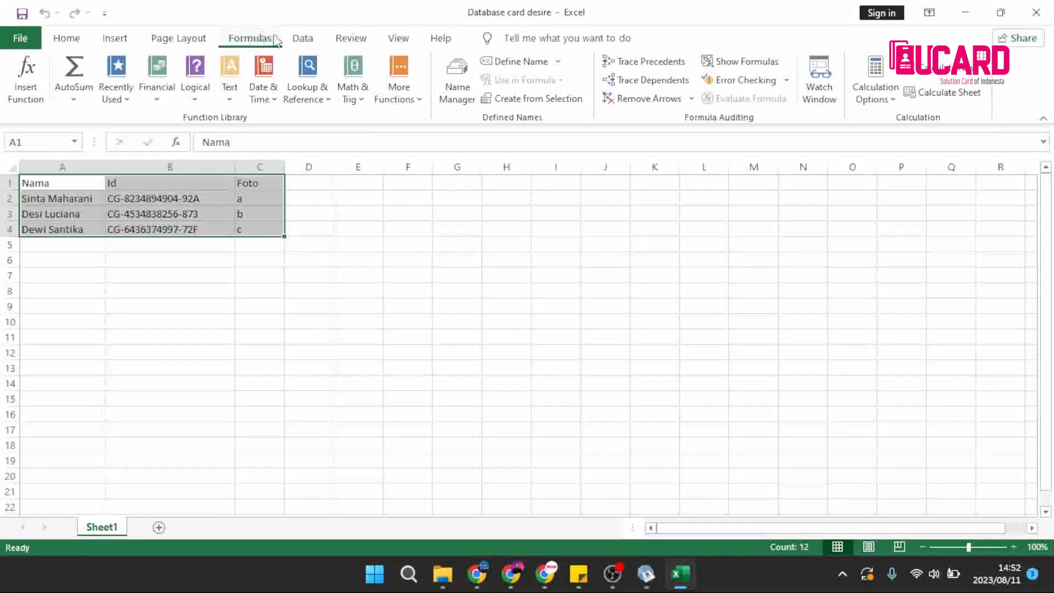
{"action": "left_click", "coordinate": [523, 62]}
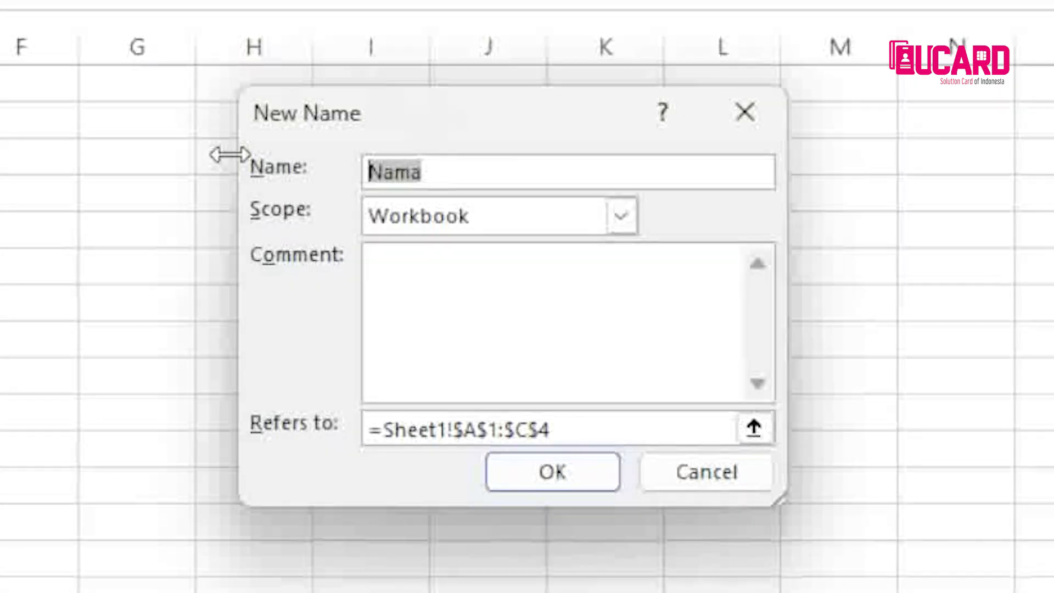
{"action": "type", "text": "Kar"}
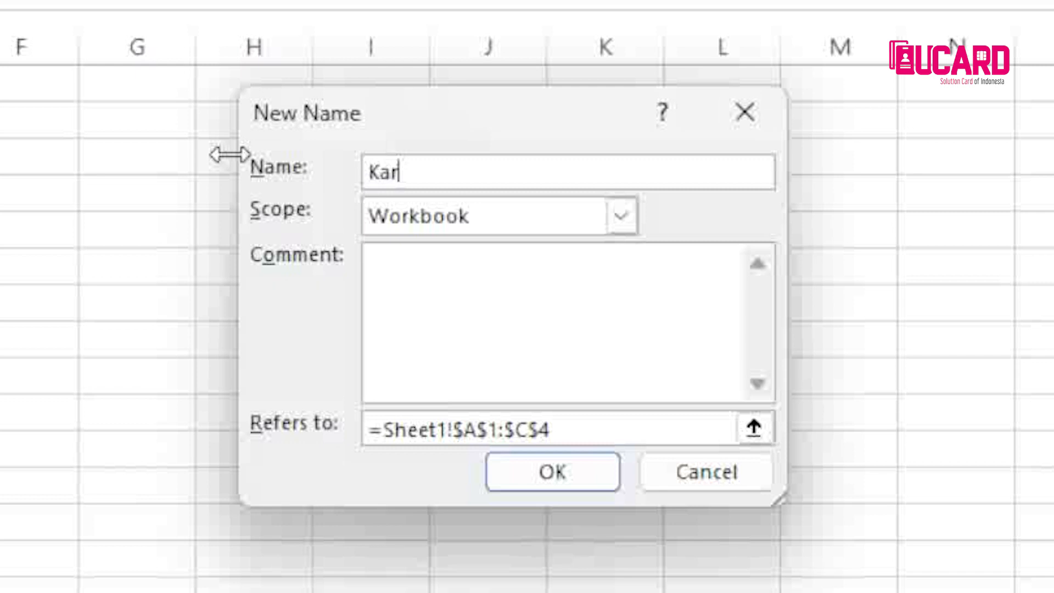
{"action": "type", "text": "yawan"}
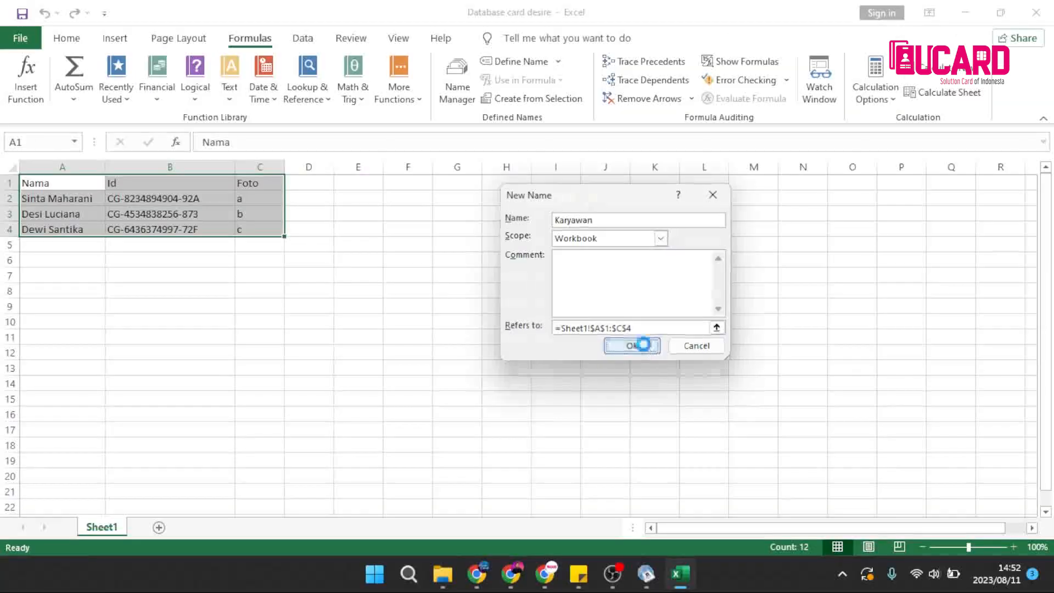
{"action": "left_click", "coordinate": [583, 476]}
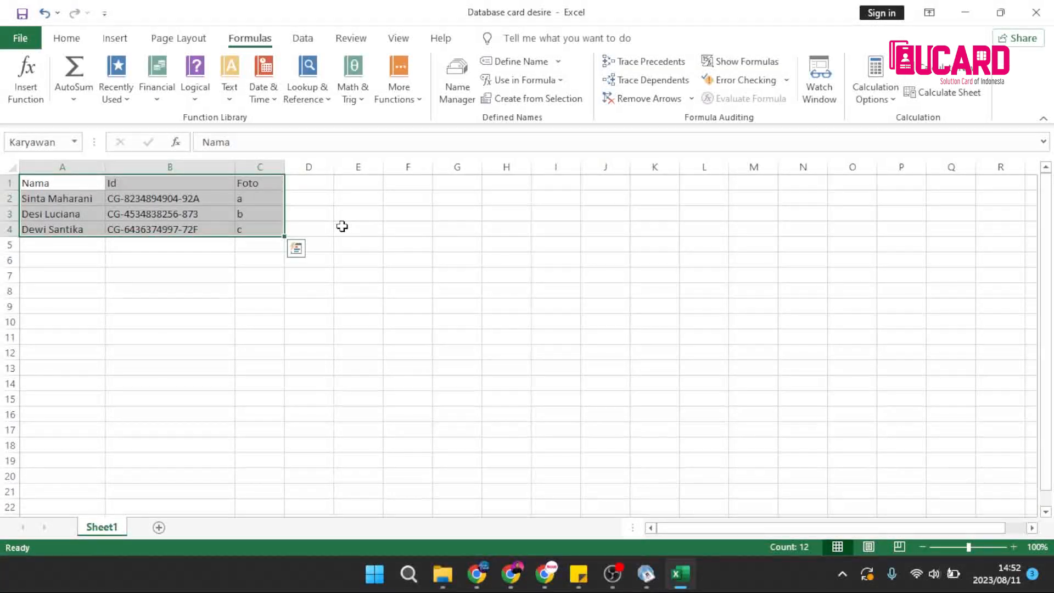
Step: Check the Karyawan range in the Name Manager
{"action": "left_click", "coordinate": [460, 78]}
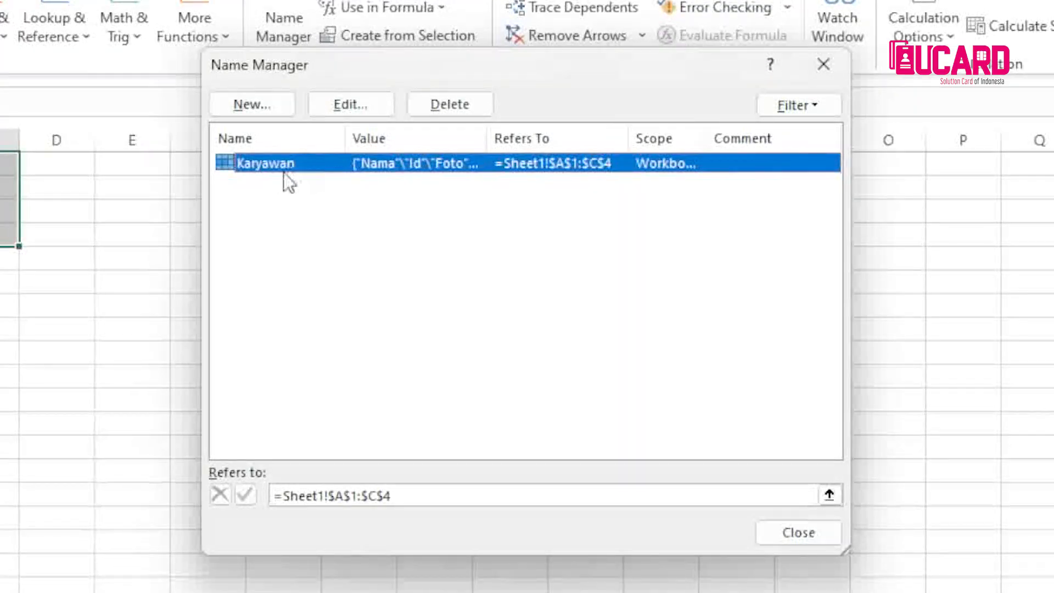
{"action": "left_click", "coordinate": [618, 488]}
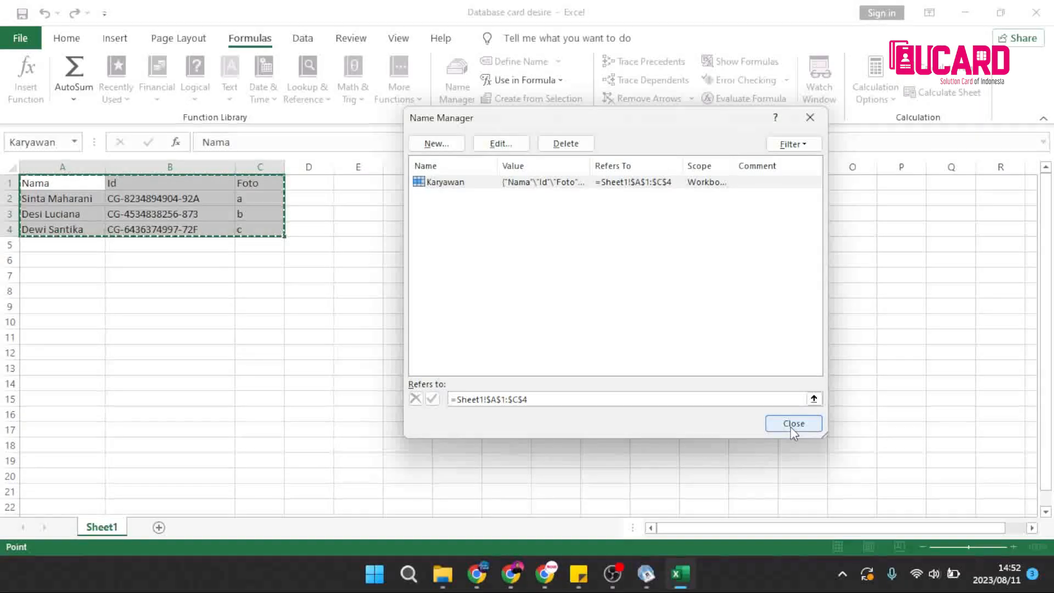
{"action": "left_click", "coordinate": [796, 536]}
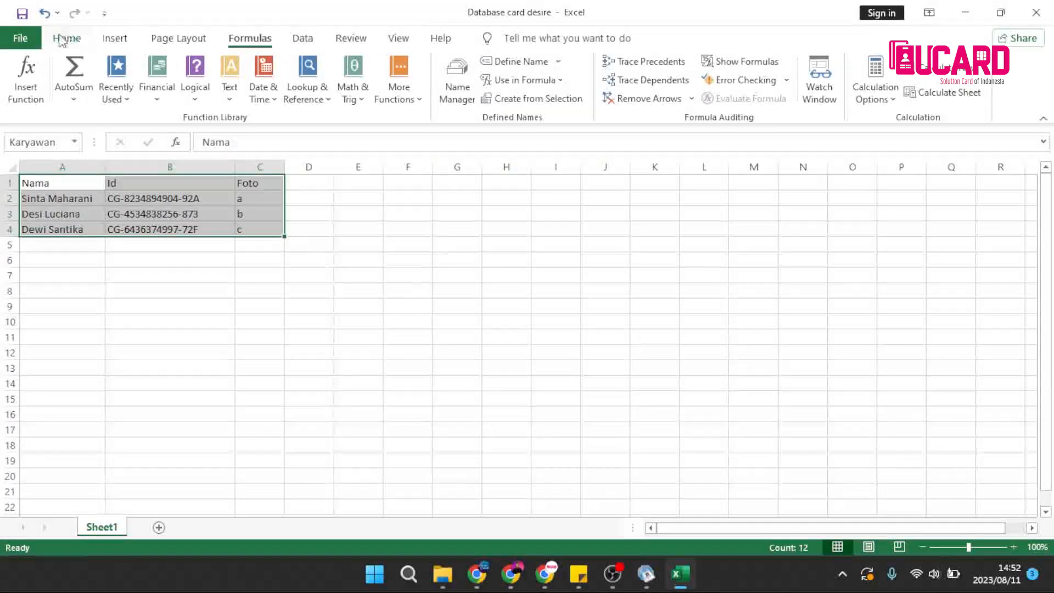
Step: Save the Database card desire workbook
{"action": "left_click", "coordinate": [20, 37]}
{"action": "left_click", "coordinate": [41, 217]}
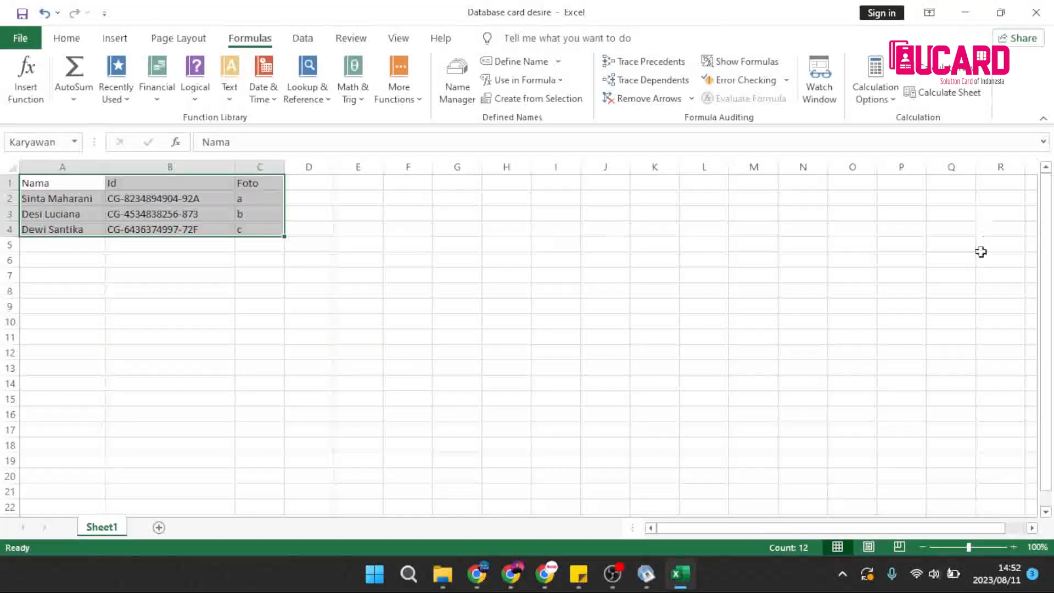
Step: Switch to CardDesiree CS and add the image 10653941_18695074 as the card background, with the file type set to all file
{"action": "mouse_move", "coordinate": [646, 583]}
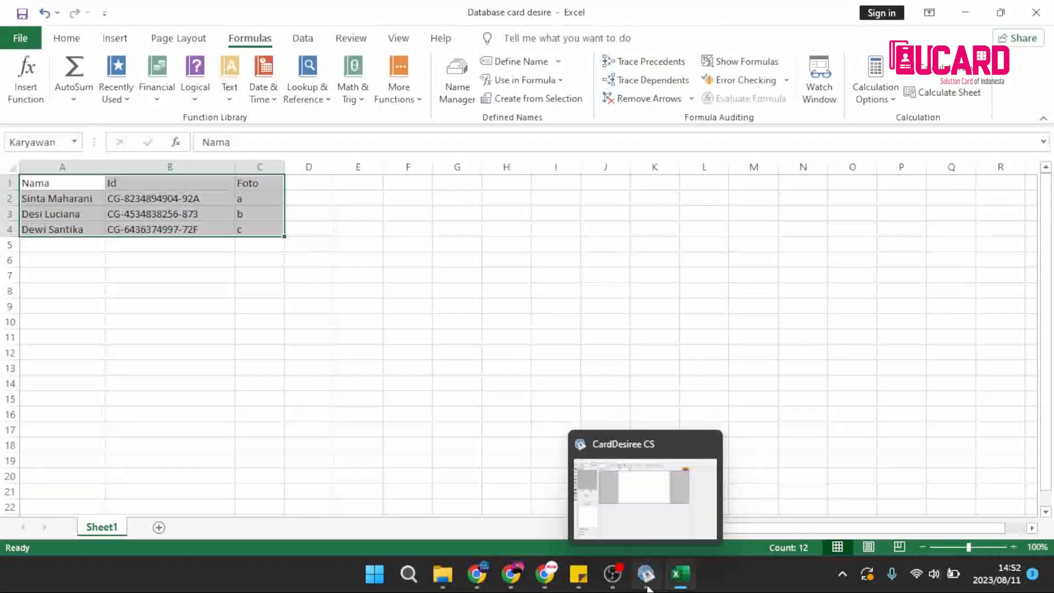
{"action": "left_click", "coordinate": [646, 583]}
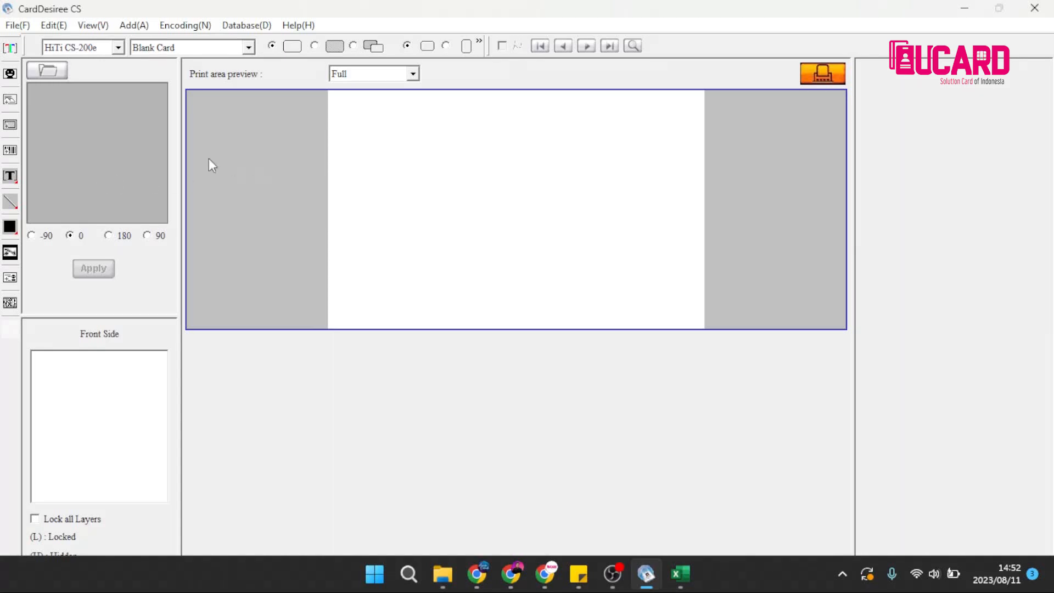
{"action": "left_click", "coordinate": [10, 126]}
{"action": "left_click", "coordinate": [477, 537]}
{"action": "left_click", "coordinate": [160, 523]}
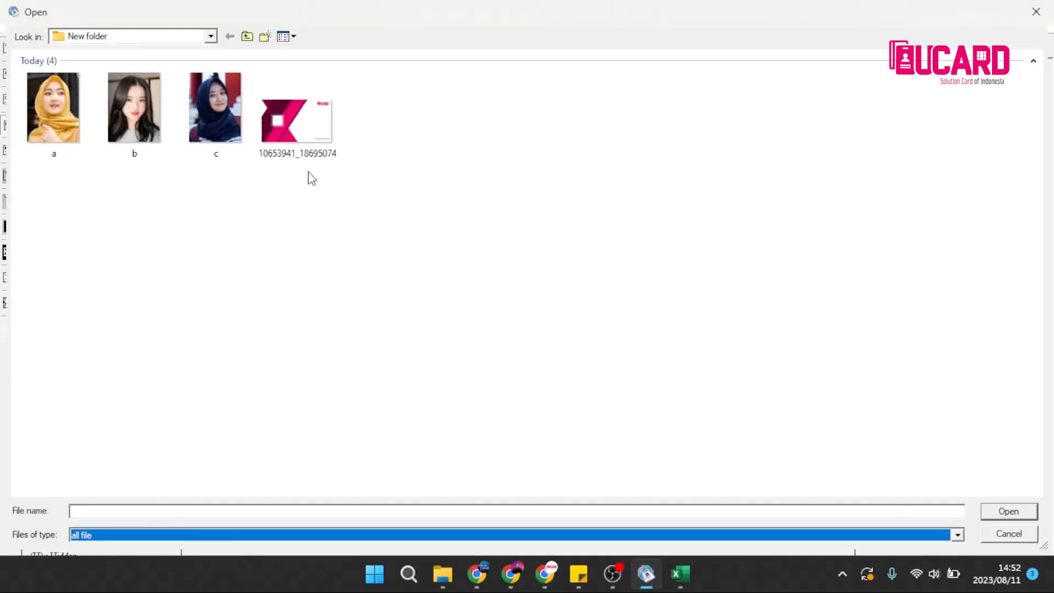
{"action": "left_click", "coordinate": [294, 124]}
{"action": "left_click", "coordinate": [1008, 511]}
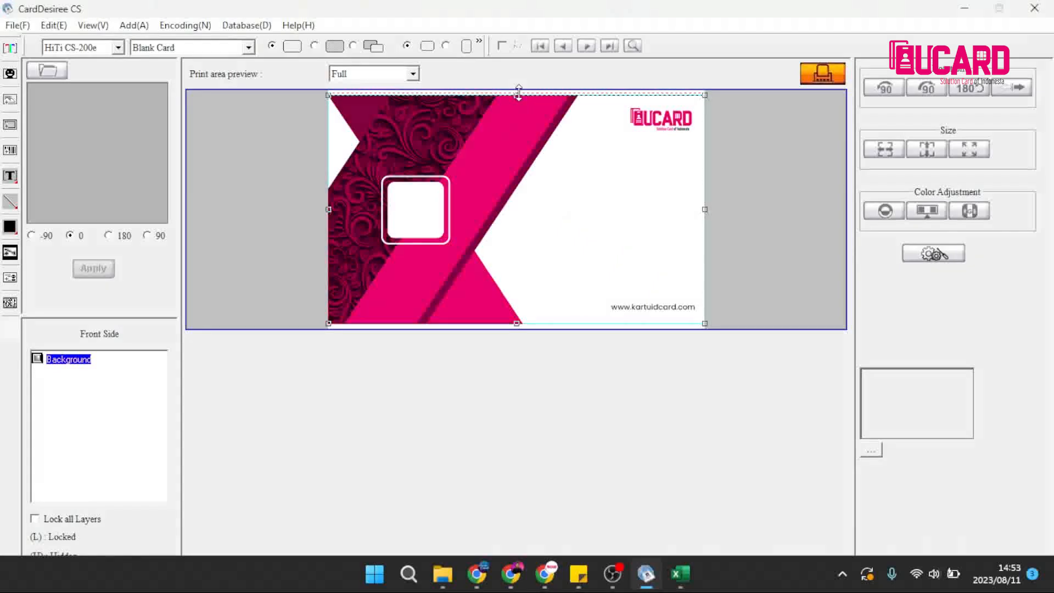
Step: Stretch the background image vertically to the upper and lower edges of the card
{"action": "left_click_drag", "start_coordinate": [521, 90], "coordinate": [521, 86]}
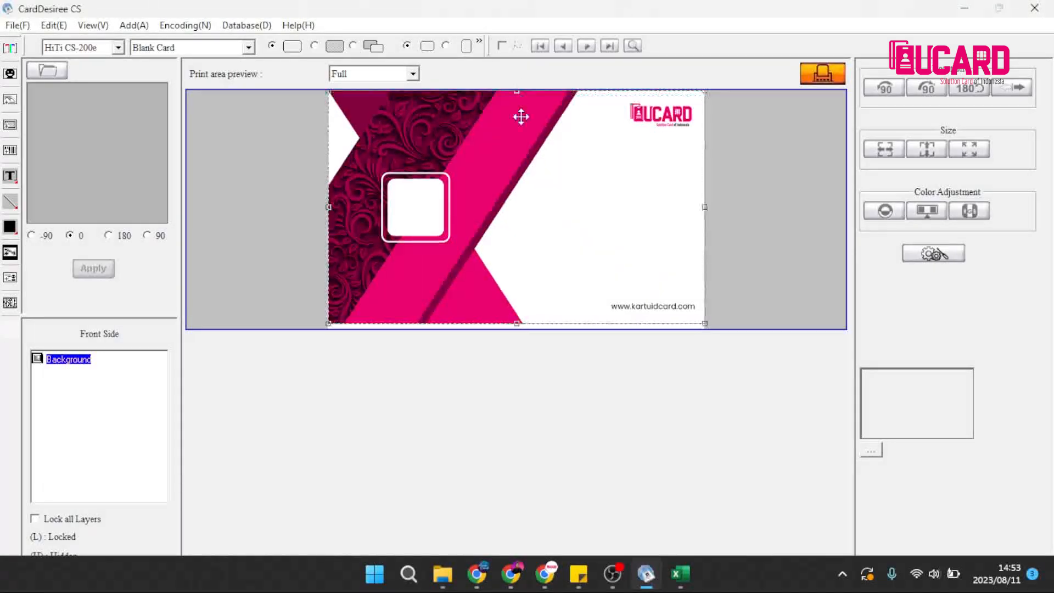
{"action": "left_click_drag", "start_coordinate": [517, 323], "coordinate": [517, 328]}
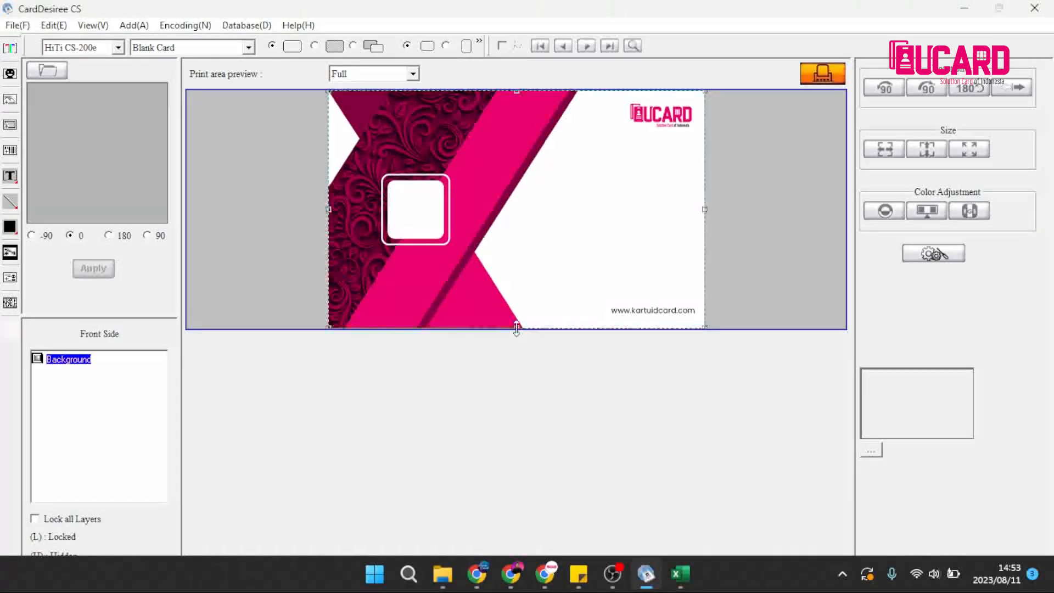
{"action": "left_click", "coordinate": [763, 231]}
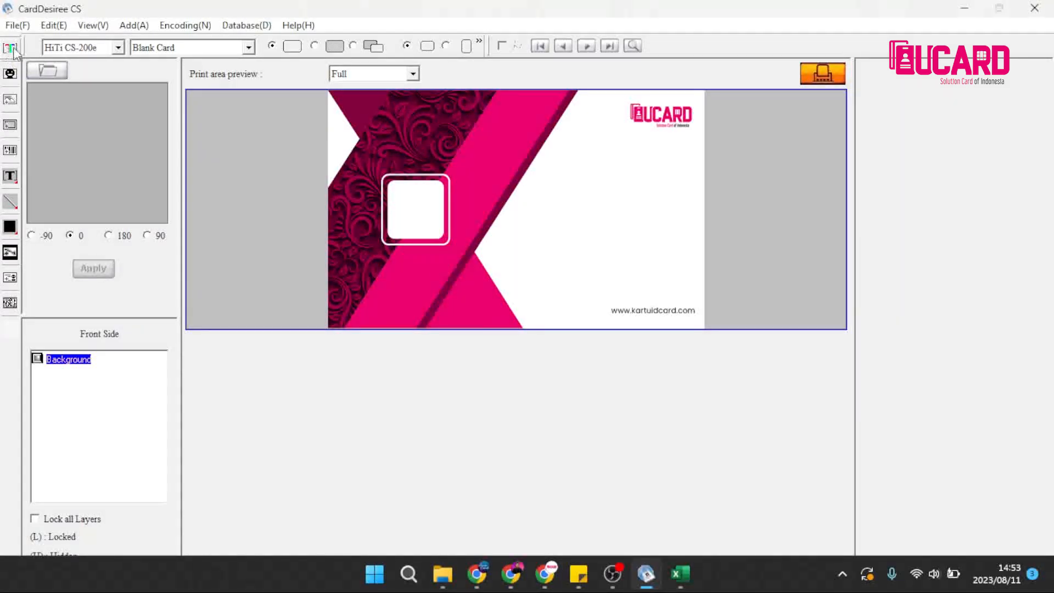
Step: Add a text object, widen its box and place it in the white area just above the website address
{"action": "left_click", "coordinate": [13, 178]}
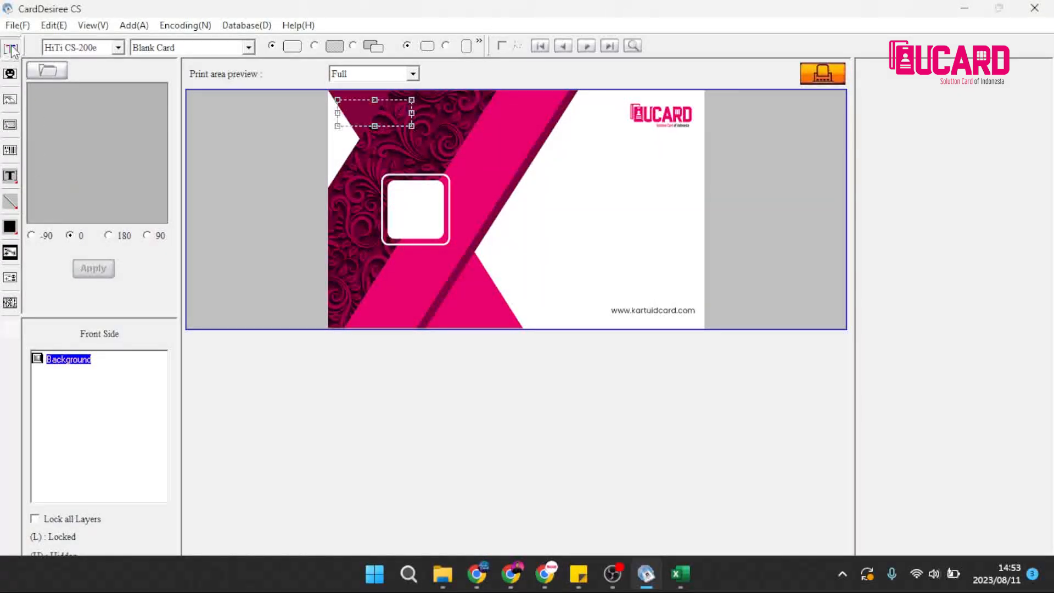
{"action": "left_click_drag", "start_coordinate": [379, 115], "coordinate": [505, 112]}
{"action": "left_click_drag", "start_coordinate": [370, 112], "coordinate": [539, 263]}
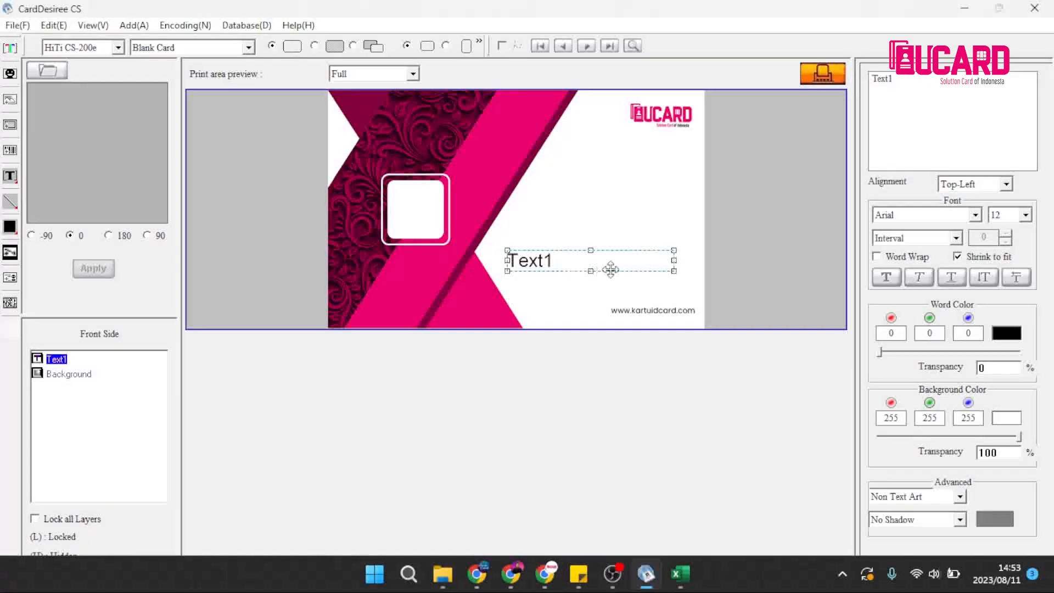
Step: Widen the Text1 box slightly, adjust its position above the website address, and set its font to Blacksword
{"action": "left_click_drag", "start_coordinate": [682, 262], "coordinate": [683, 263]}
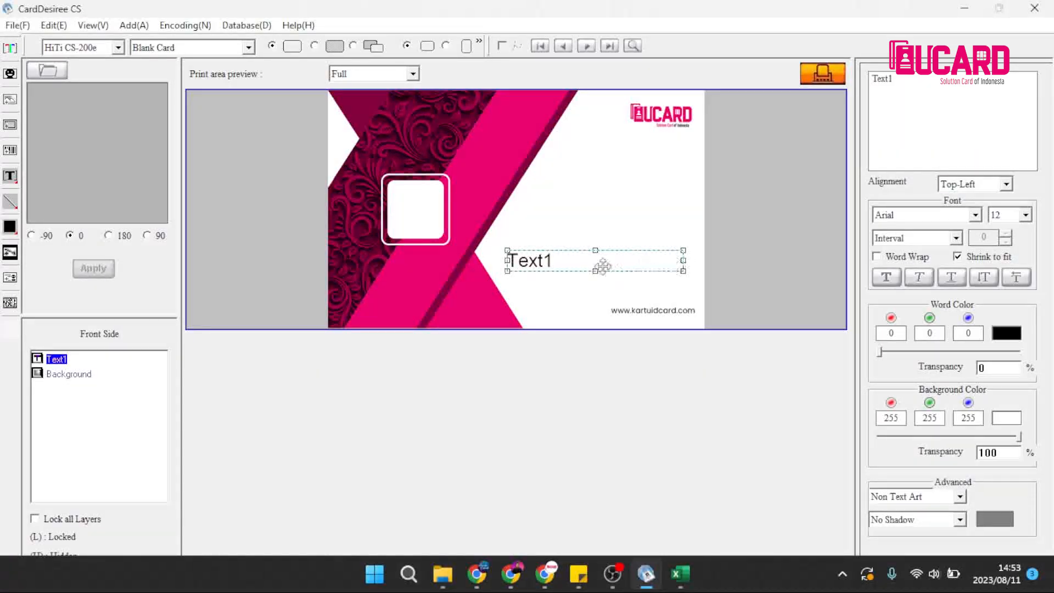
{"action": "left_click_drag", "start_coordinate": [539, 265], "coordinate": [537, 264]}
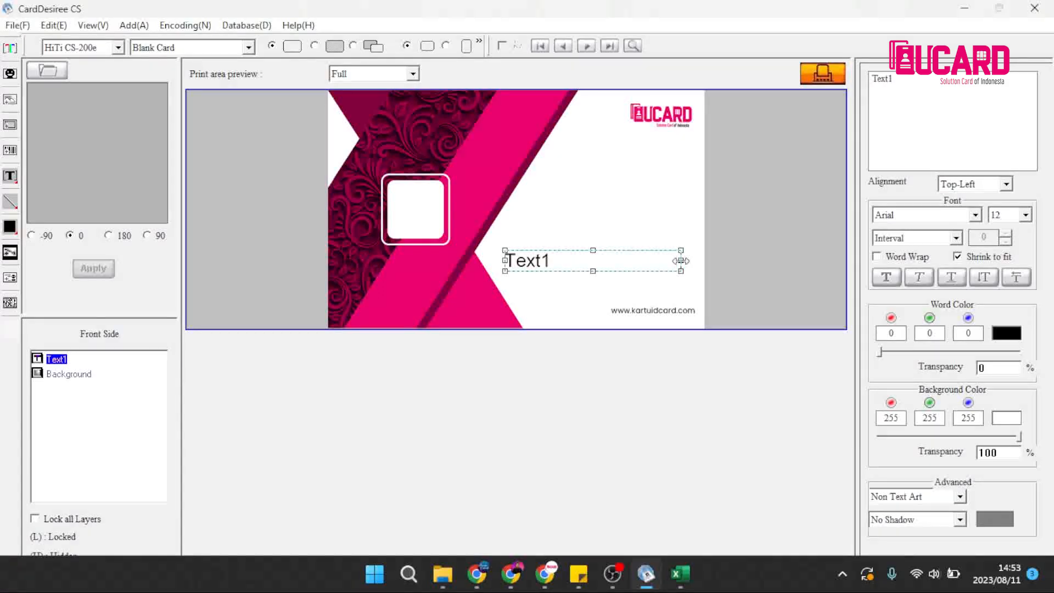
{"action": "left_click", "coordinate": [976, 216]}
{"action": "scroll", "coordinate": [928, 261], "scroll_direction": "down", "scroll_amount": 3}
{"action": "scroll", "coordinate": [928, 260], "scroll_direction": "down", "scroll_amount": 5}
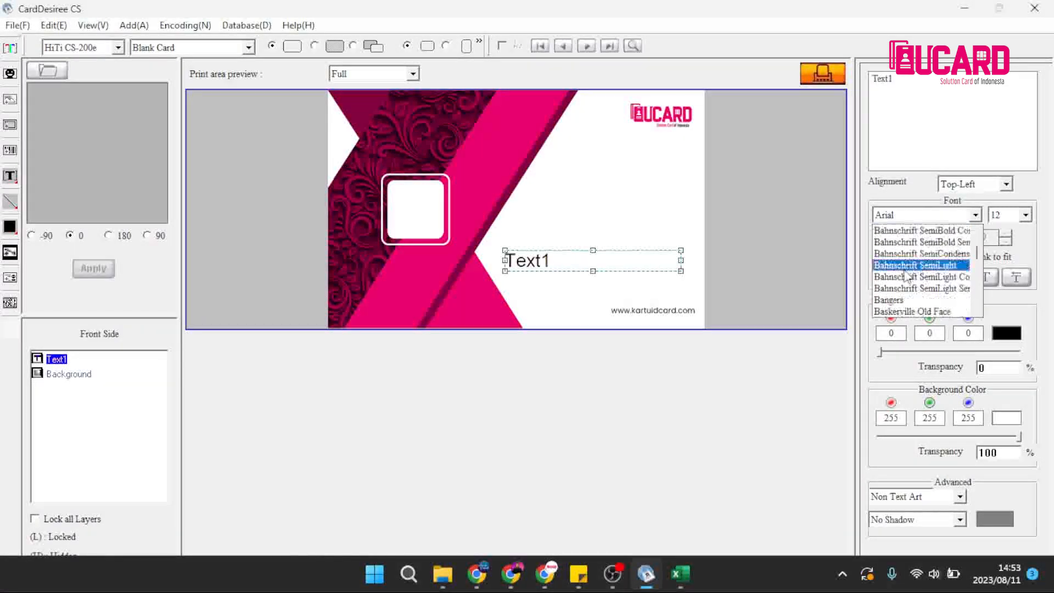
{"action": "scroll", "coordinate": [914, 271], "scroll_direction": "down", "scroll_amount": 3}
{"action": "scroll", "coordinate": [921, 270], "scroll_direction": "down", "scroll_amount": 2}
{"action": "left_click", "coordinate": [906, 254]}
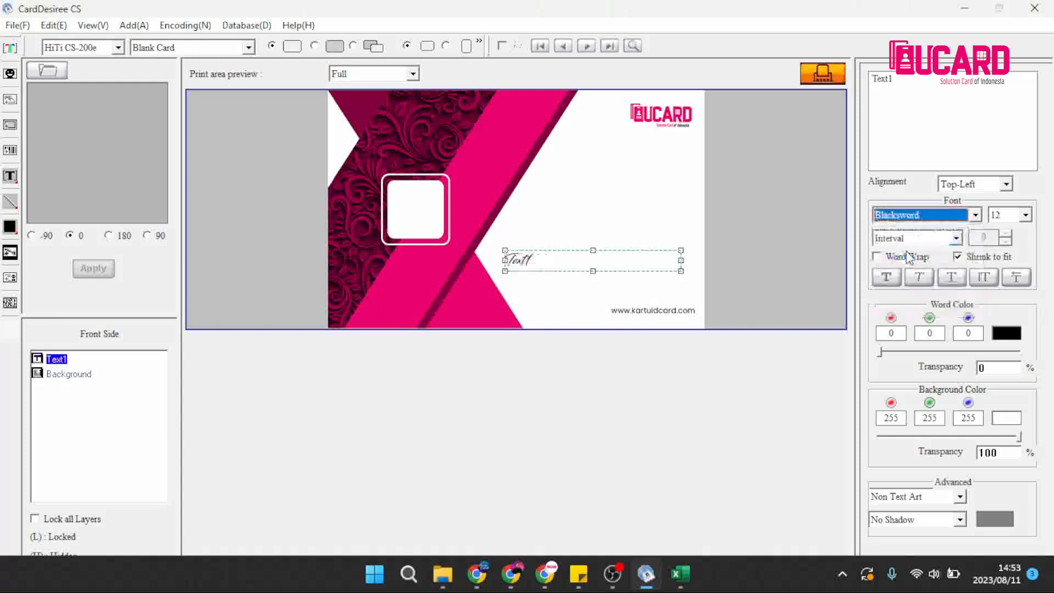
Step: Set the Text1 font size to 20 and make its box taller to fit the larger lettering
{"action": "left_click", "coordinate": [1026, 216]}
{"action": "scroll", "coordinate": [1007, 257], "scroll_direction": "down", "scroll_amount": 2}
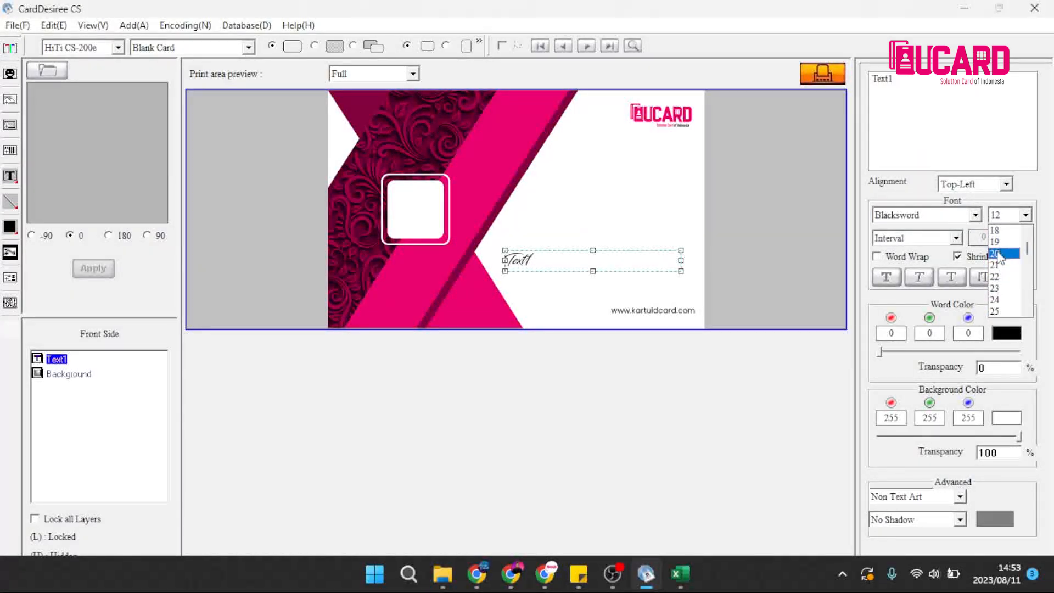
{"action": "left_click", "coordinate": [1007, 254]}
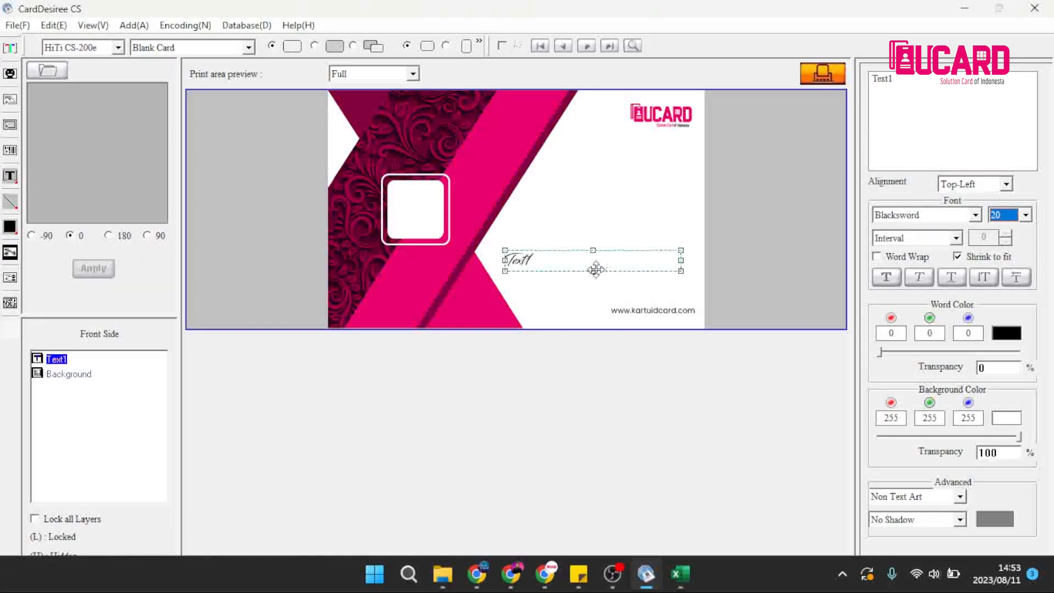
{"action": "left_click_drag", "start_coordinate": [594, 270], "coordinate": [594, 276]}
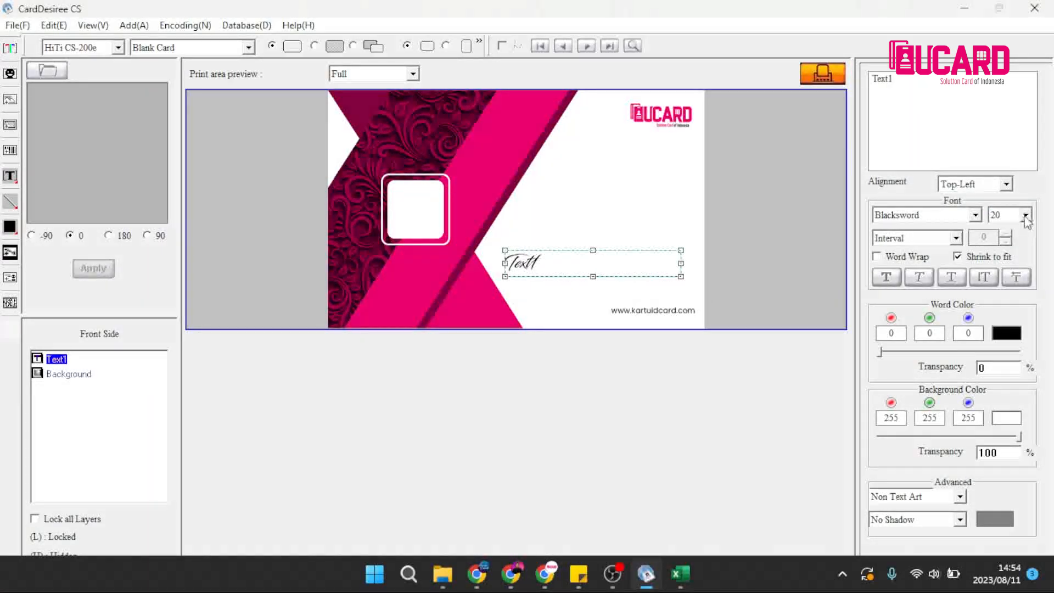
{"action": "left_click_drag", "start_coordinate": [593, 276], "coordinate": [593, 280]}
Step: Colour Text1 dark maroon (128, 0, 64) and move it slightly higher on the card
{"action": "left_click", "coordinate": [999, 335]}
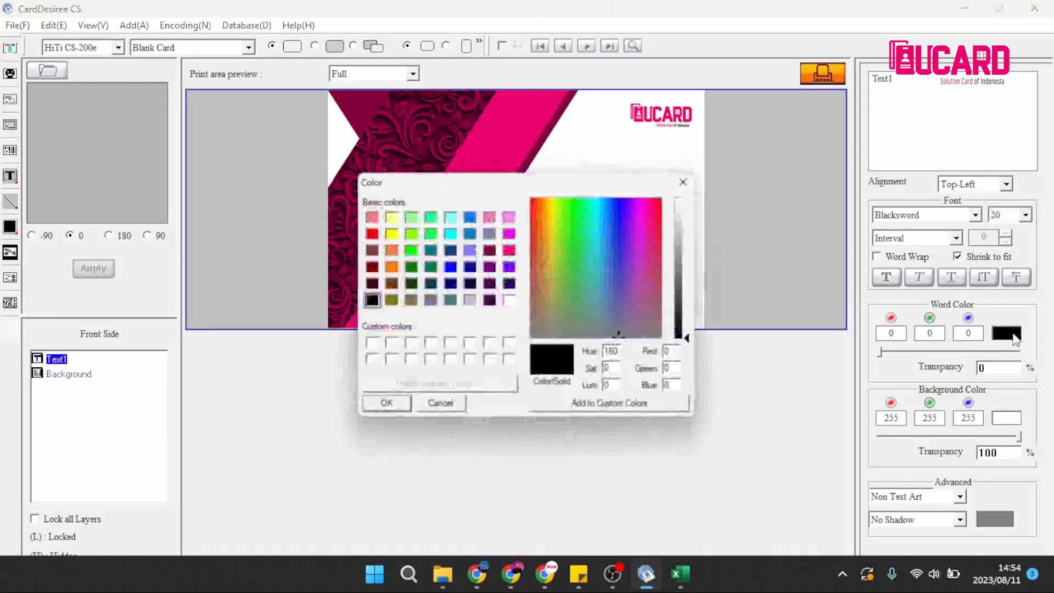
{"action": "left_click", "coordinate": [490, 249]}
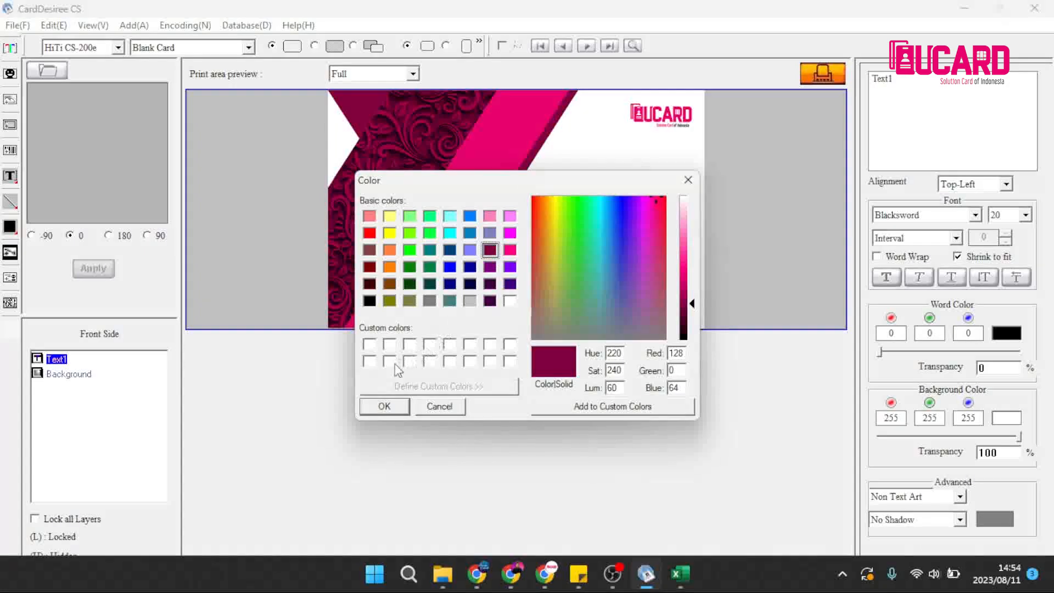
{"action": "left_click", "coordinate": [385, 406]}
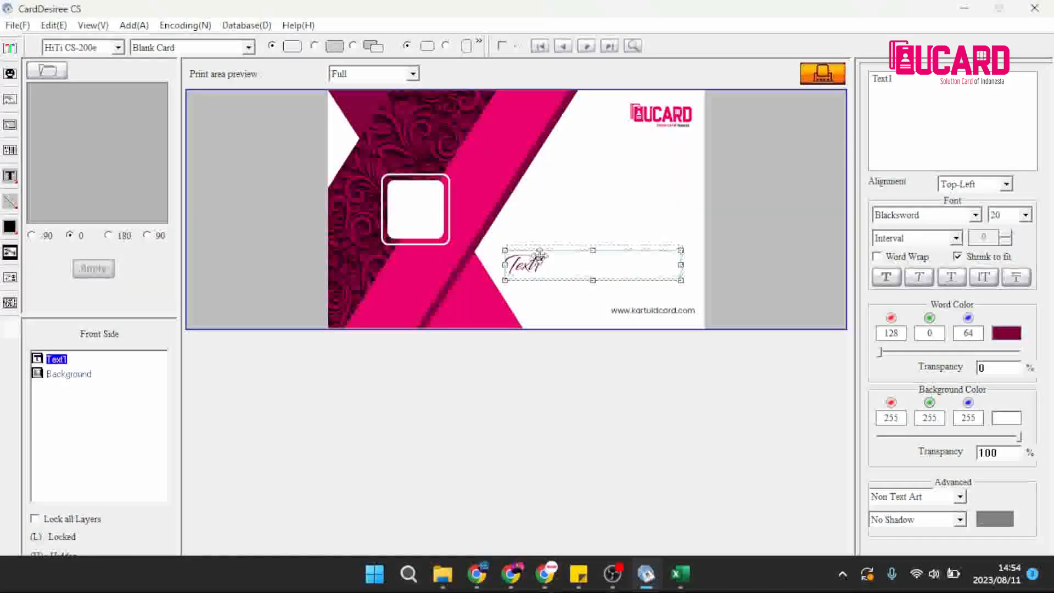
{"action": "left_click_drag", "start_coordinate": [541, 251], "coordinate": [542, 240]}
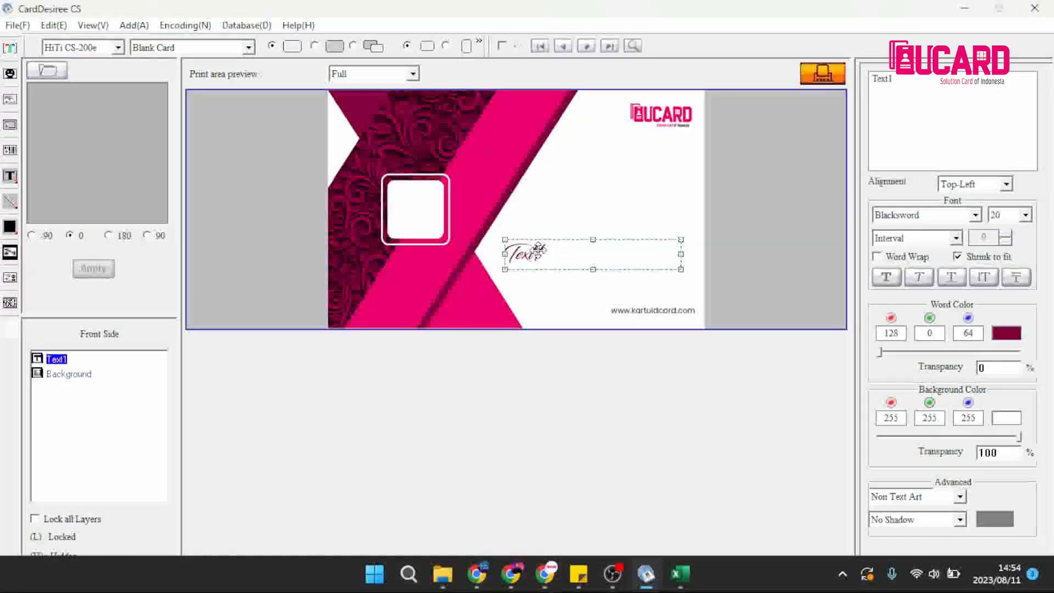
{"action": "left_click", "coordinate": [753, 236]}
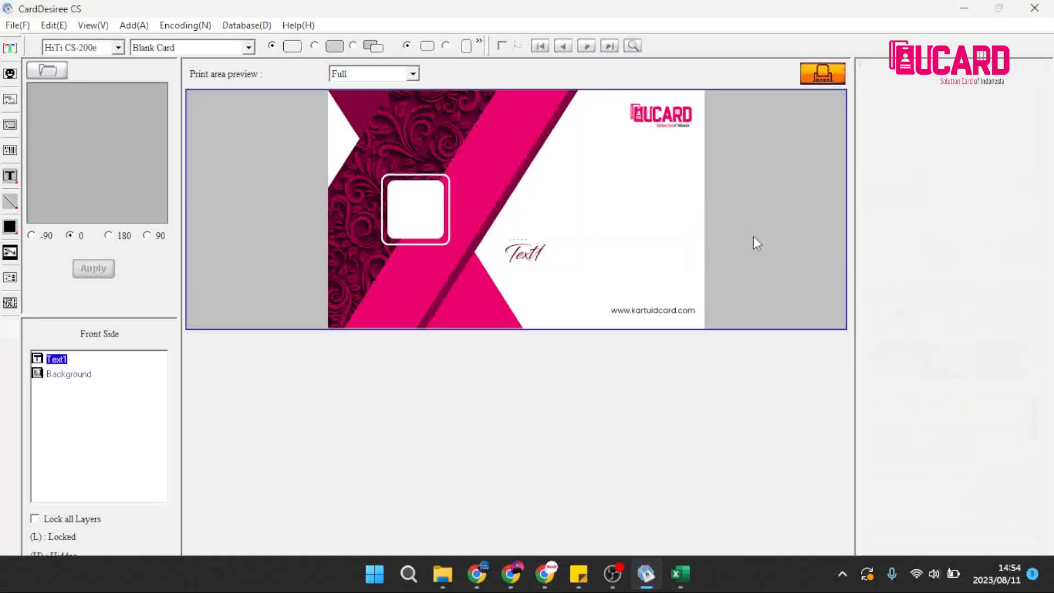
Step: Add a second text object just below Text1 in the white area and set its font size to 10
{"action": "left_click", "coordinate": [11, 49]}
{"action": "left_click_drag", "start_coordinate": [366, 119], "coordinate": [689, 279]}
{"action": "left_click", "coordinate": [746, 275]}
{"action": "left_click", "coordinate": [559, 282]}
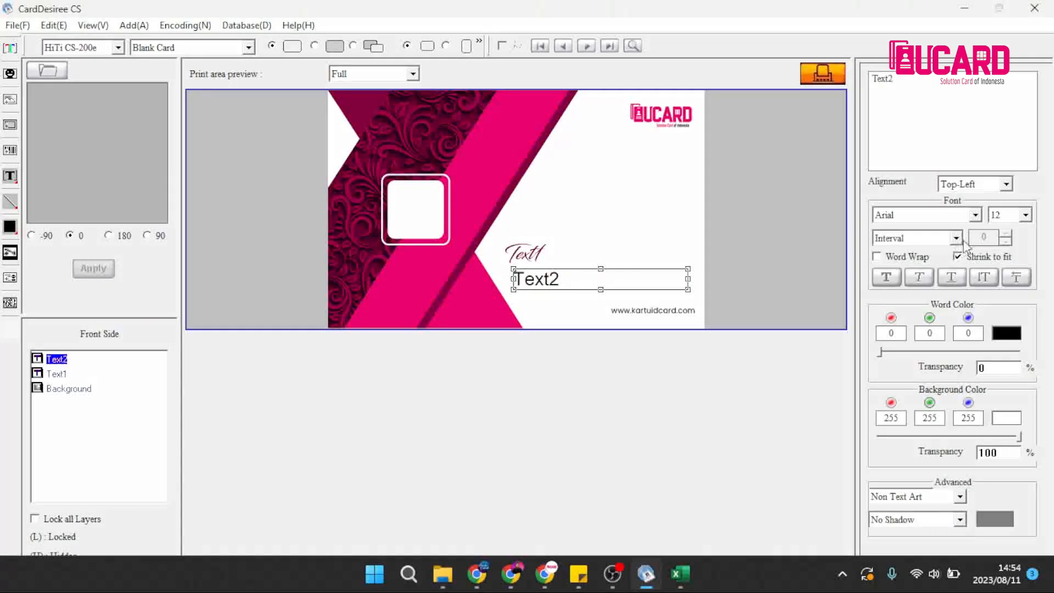
{"action": "left_click", "coordinate": [1024, 216]}
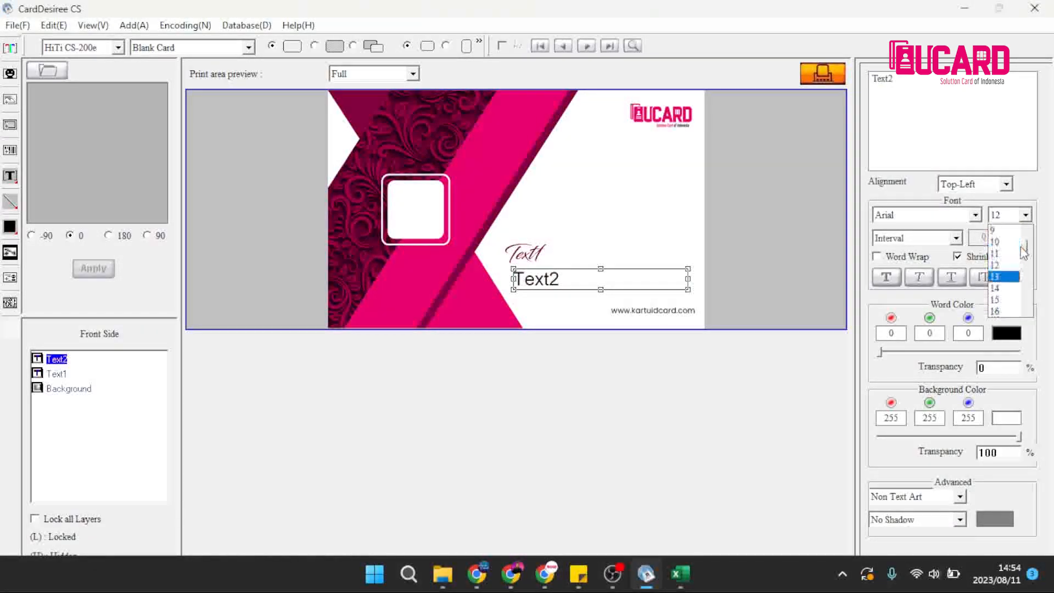
{"action": "left_click", "coordinate": [1004, 242]}
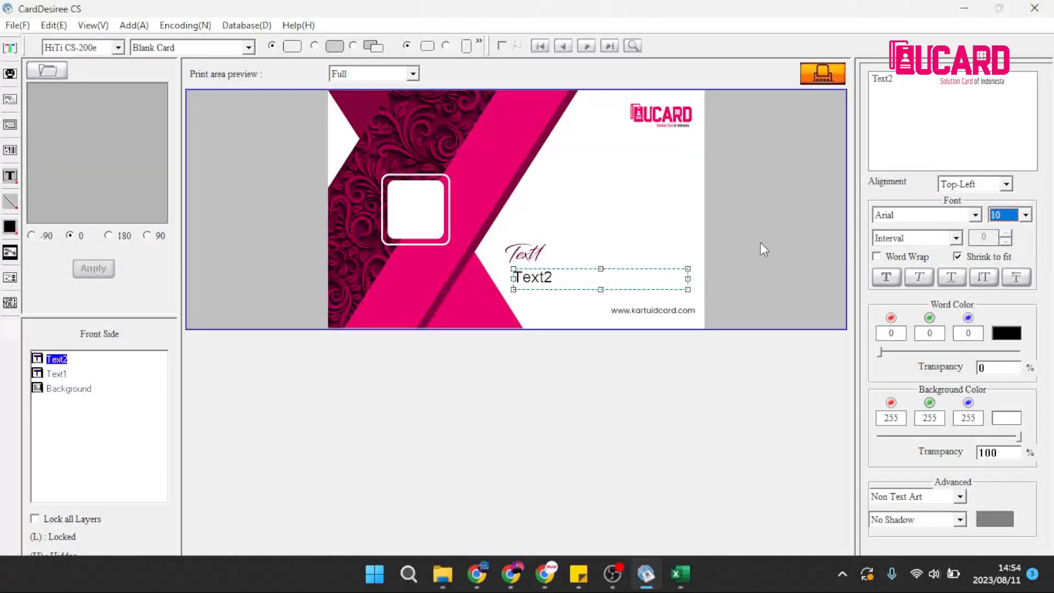
{"action": "left_click_drag", "start_coordinate": [658, 280], "coordinate": [689, 279]}
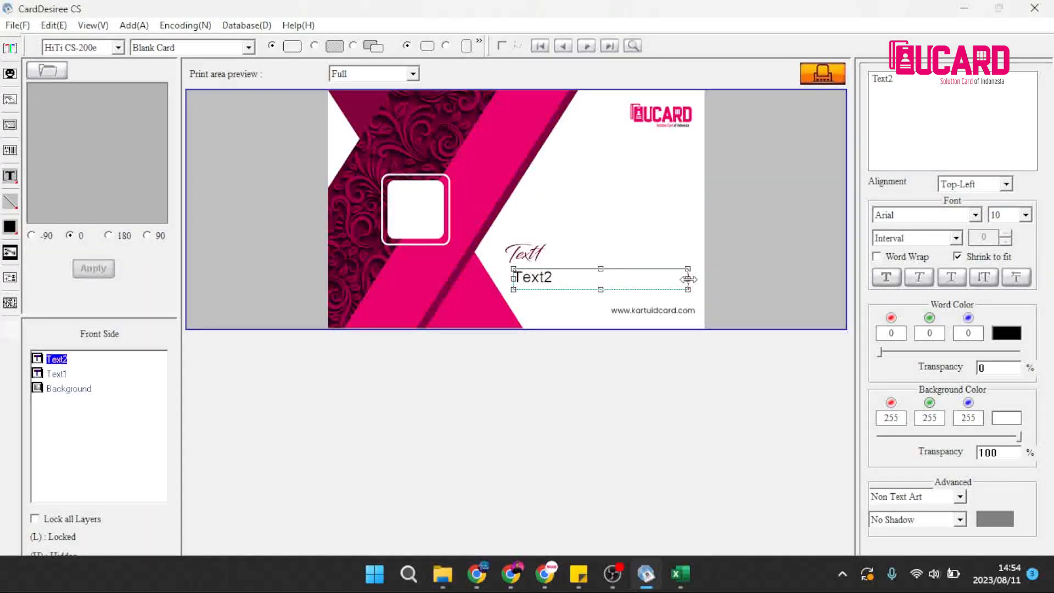
{"action": "left_click", "coordinate": [746, 281]}
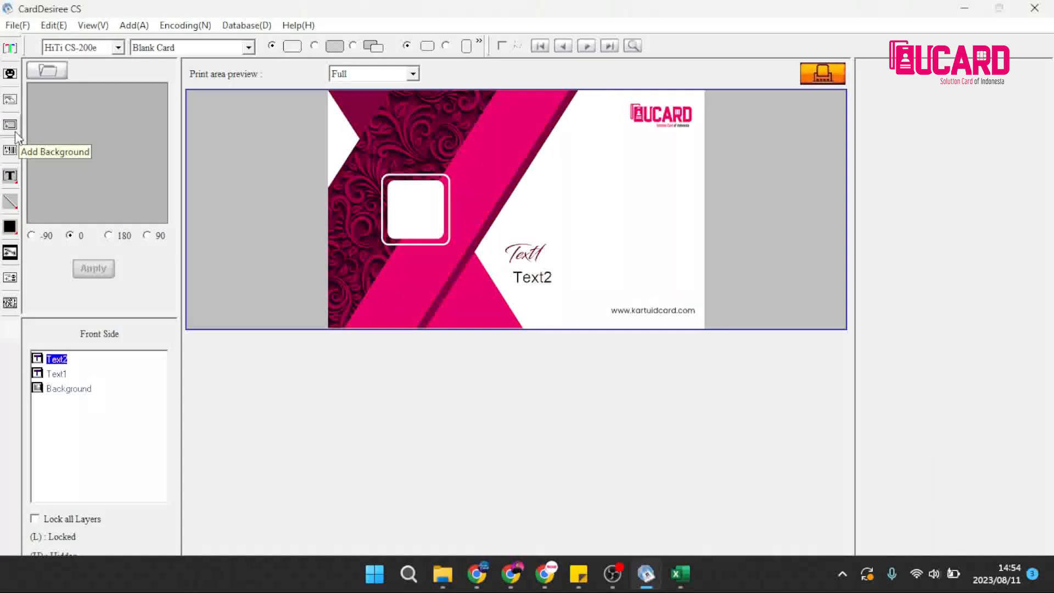
Step: Insert the photo "a" from New folder, shrink it and place it in the white area below the logo
{"action": "left_click", "coordinate": [10, 100]}
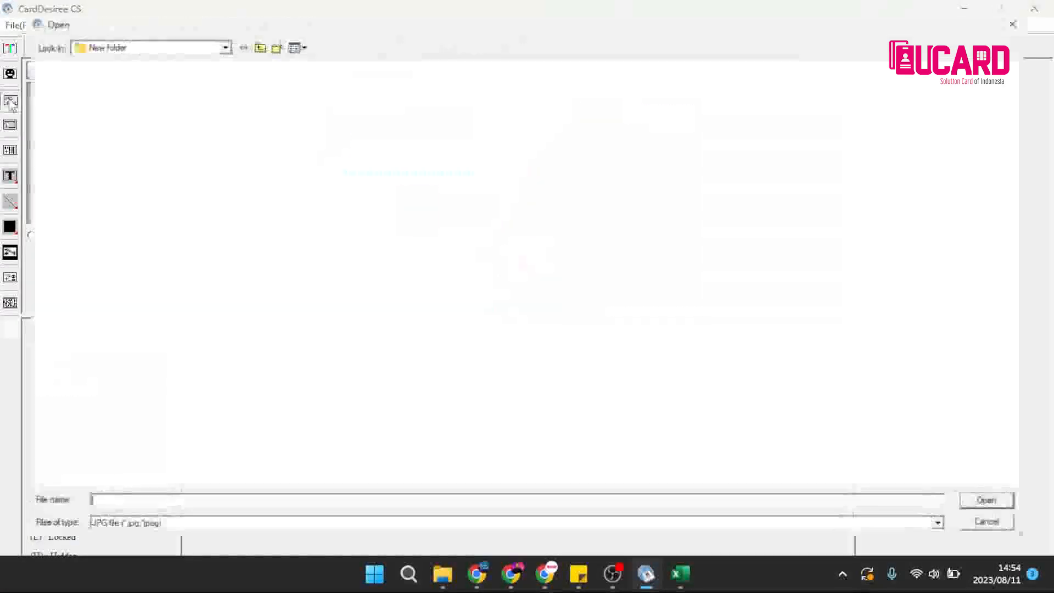
{"action": "left_click", "coordinate": [54, 117]}
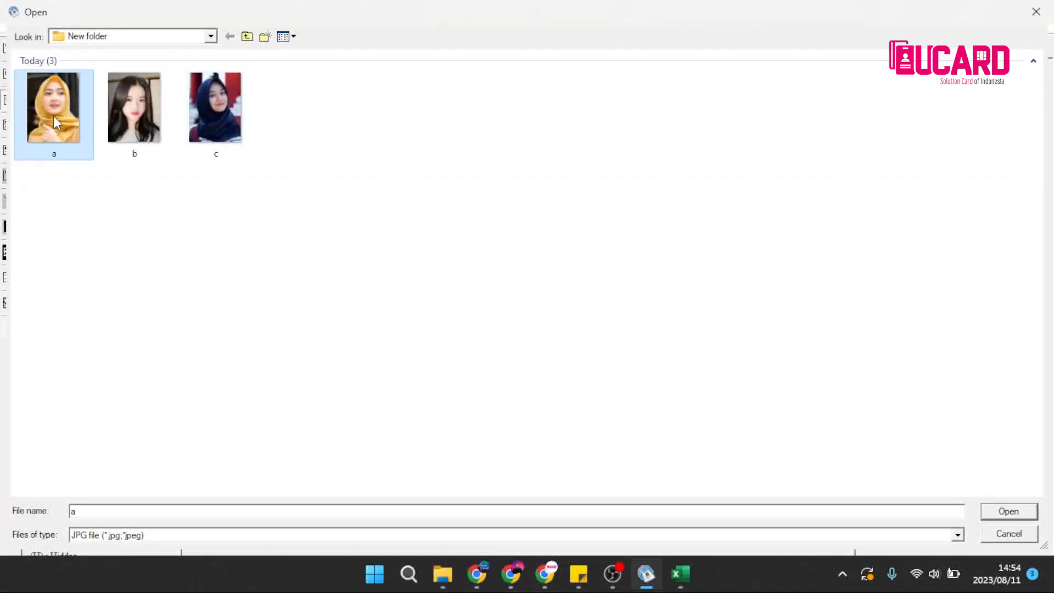
{"action": "left_click", "coordinate": [1008, 512]}
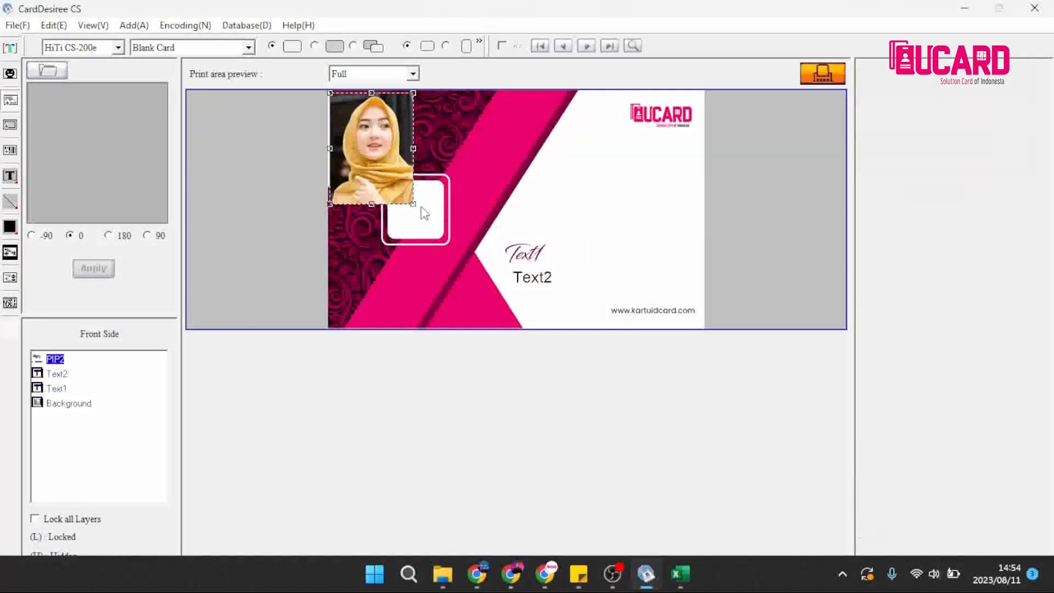
{"action": "left_click_drag", "start_coordinate": [626, 196], "coordinate": [626, 196]}
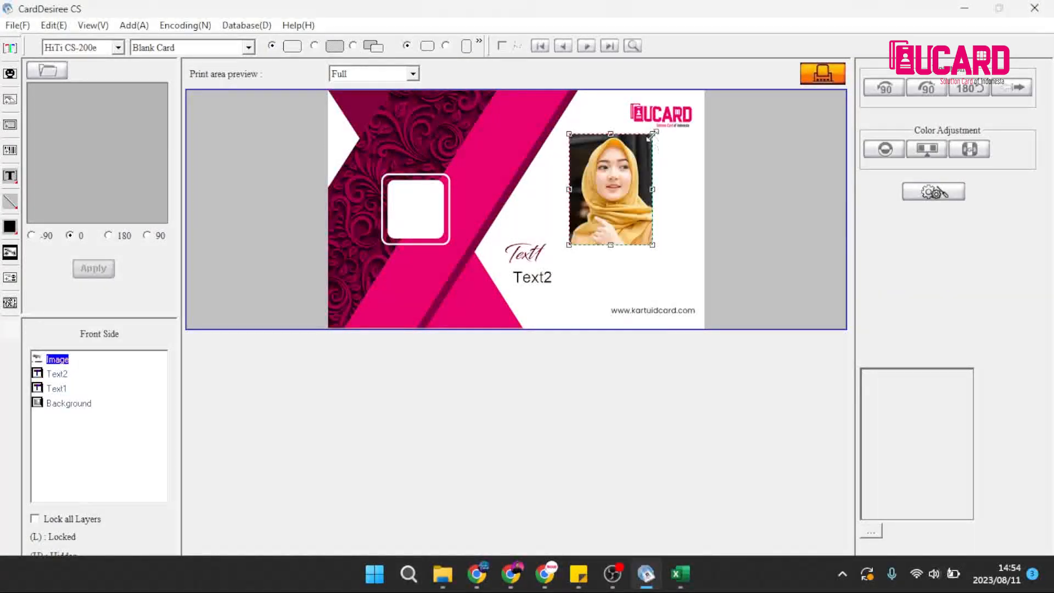
{"action": "left_click_drag", "start_coordinate": [652, 134], "coordinate": [635, 157]}
{"action": "left_click_drag", "start_coordinate": [603, 206], "coordinate": [646, 192]}
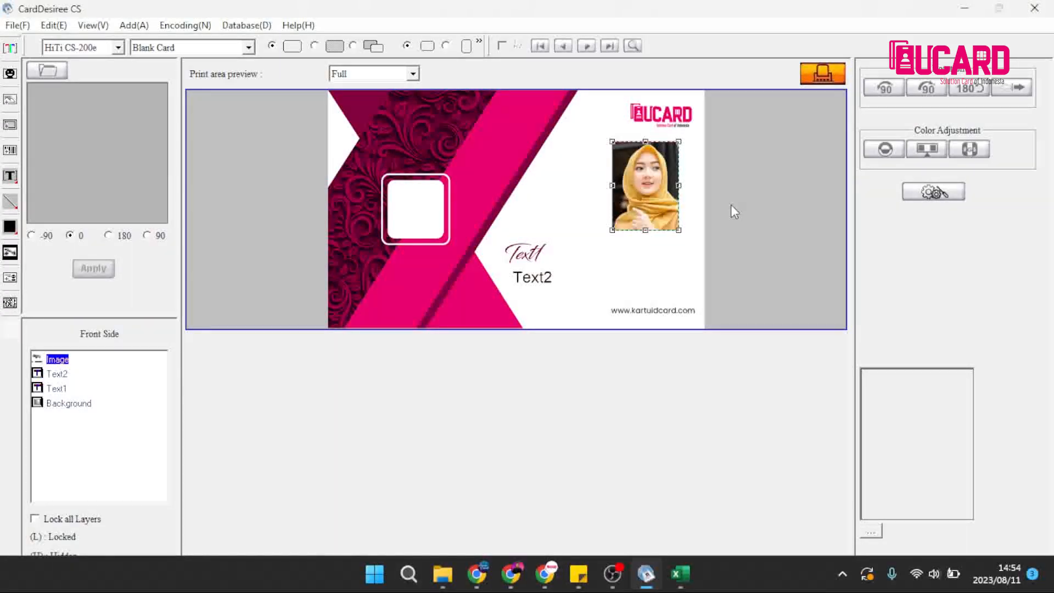
{"action": "left_click", "coordinate": [730, 204]}
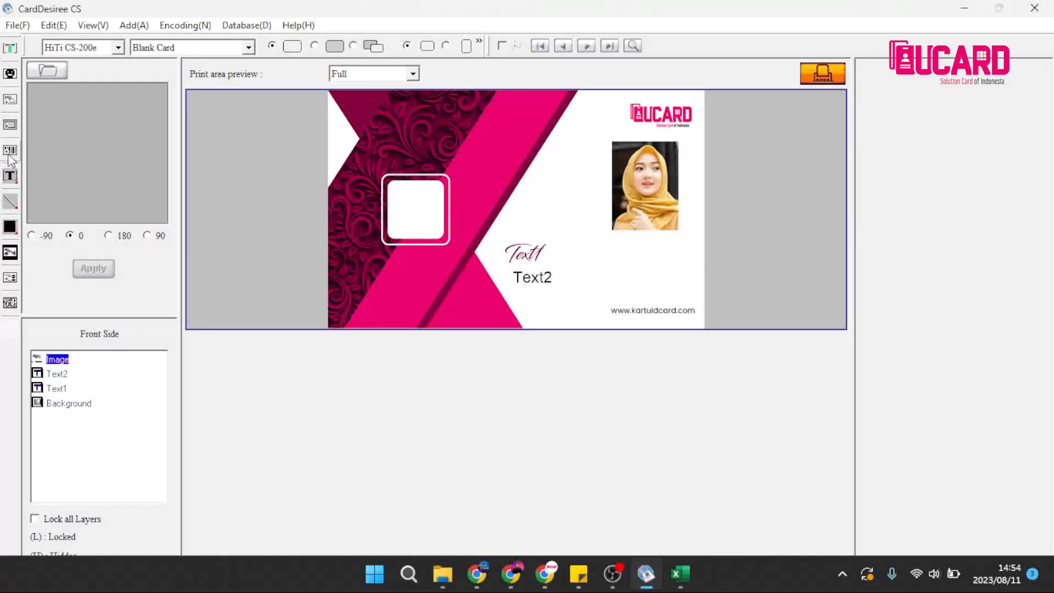
Step: Add a 2D barcode, change its type to QR Code, and shrink its box to fit inside the white square frame
{"action": "left_click", "coordinate": [10, 304]}
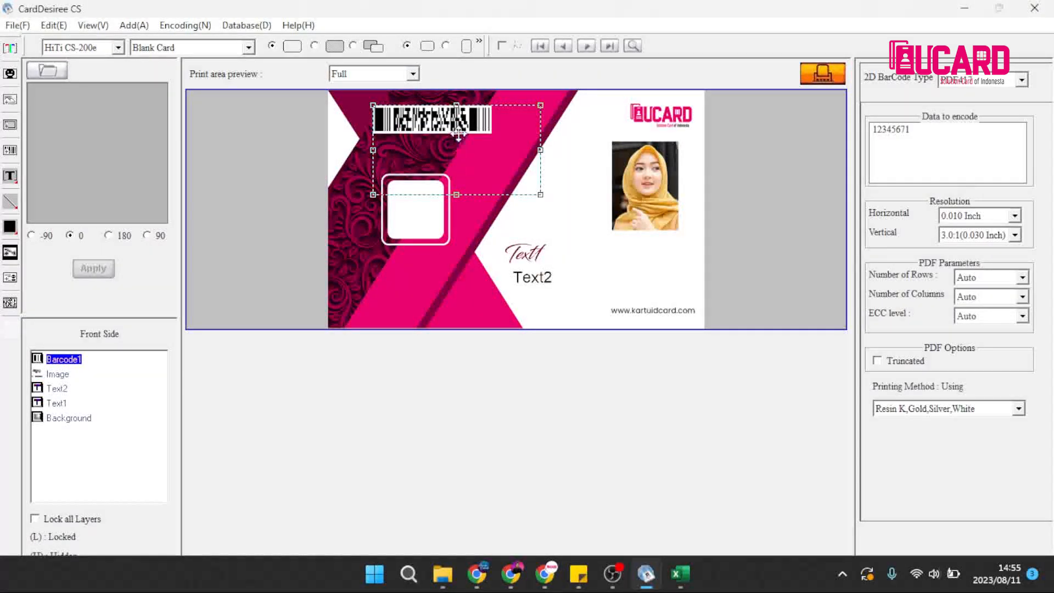
{"action": "left_click_drag", "start_coordinate": [459, 138], "coordinate": [457, 216]}
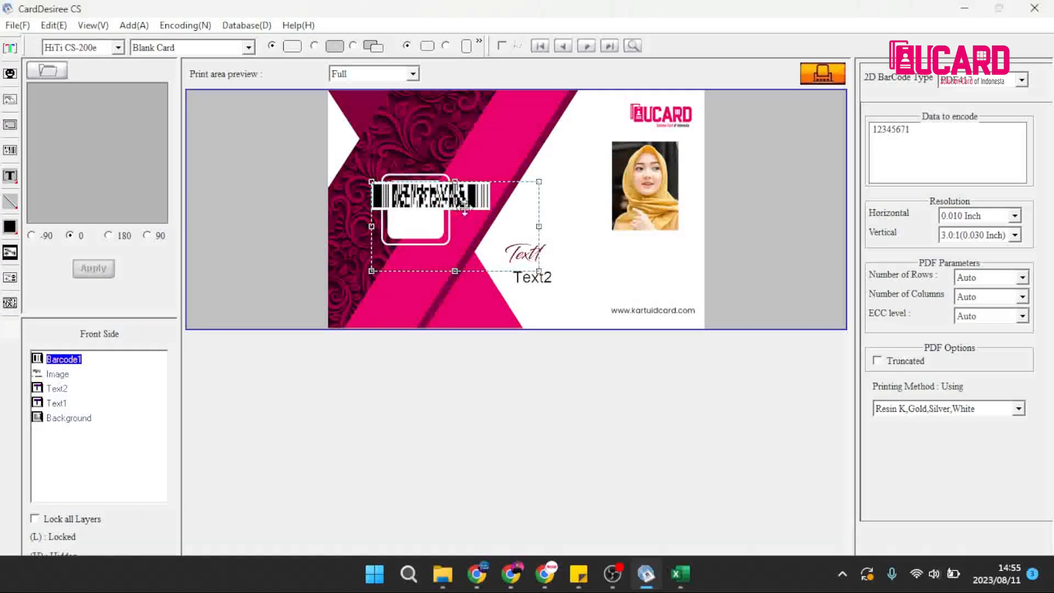
{"action": "left_click", "coordinate": [1023, 82]}
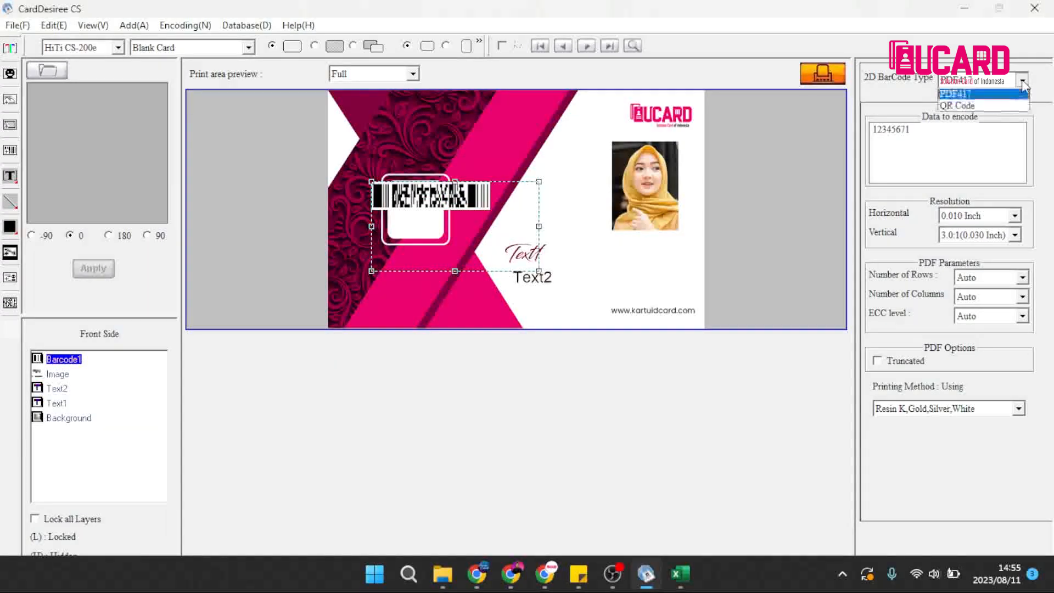
{"action": "left_click", "coordinate": [972, 108]}
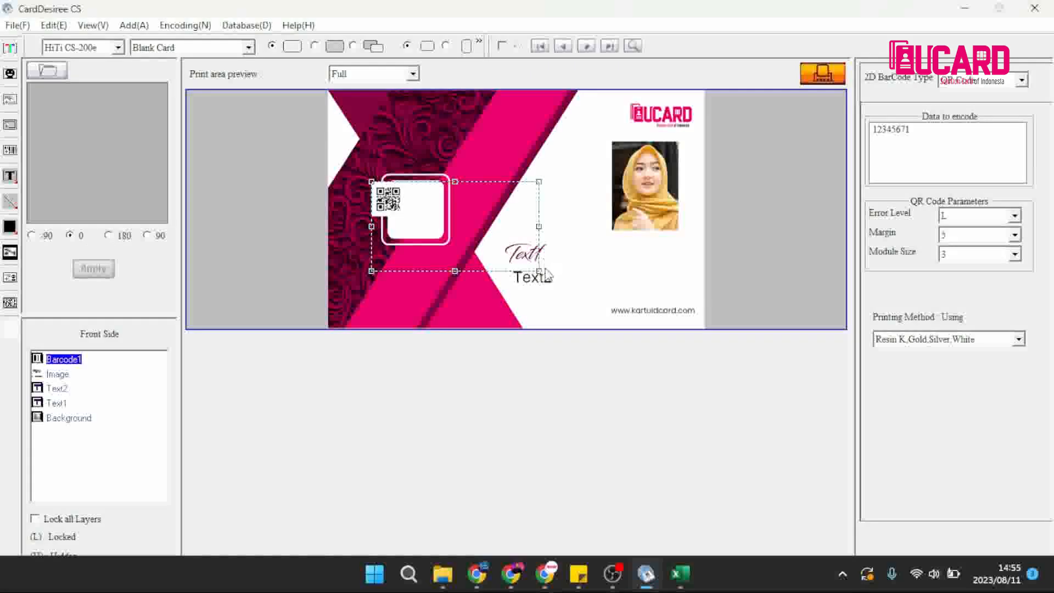
{"action": "left_click_drag", "start_coordinate": [537, 270], "coordinate": [427, 240]}
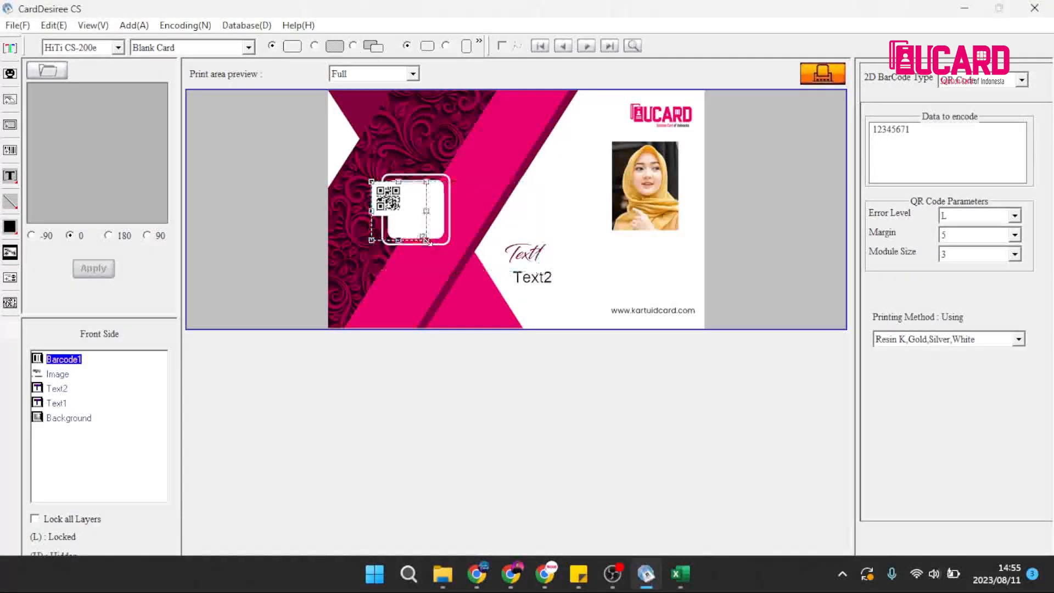
{"action": "left_click_drag", "start_coordinate": [391, 204], "coordinate": [405, 208]}
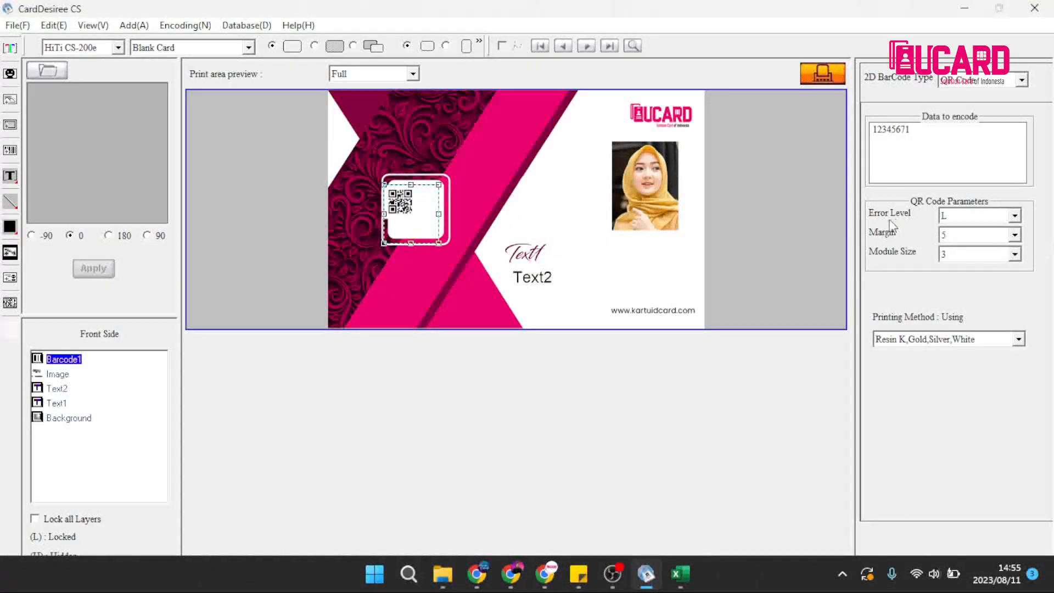
Step: Set the QR code's error level to H and readjust its box within the white square frame
{"action": "left_click", "coordinate": [1014, 217]}
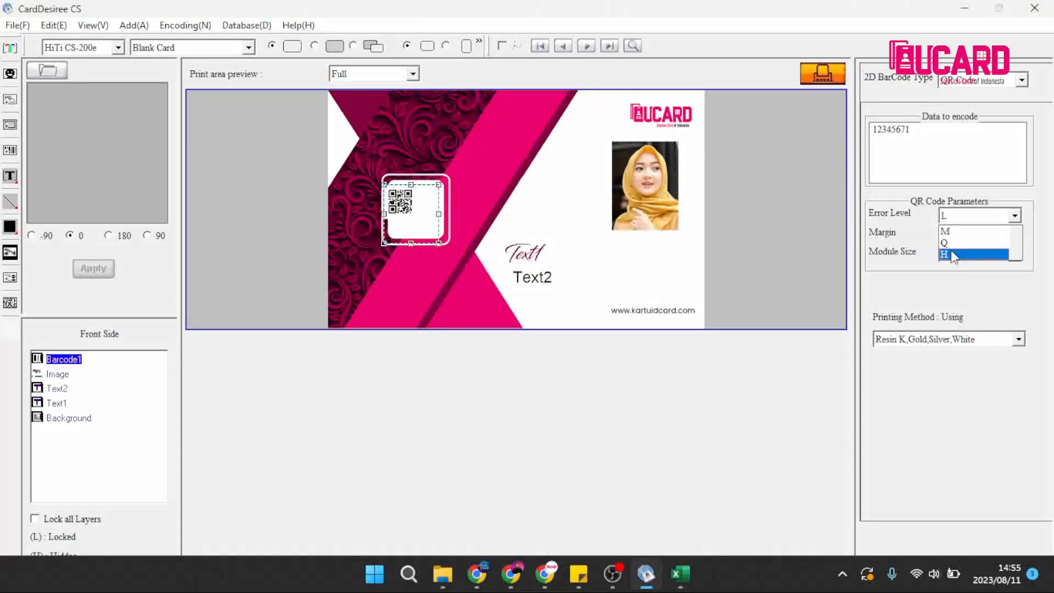
{"action": "scroll", "coordinate": [954, 240], "scroll_direction": "up", "scroll_amount": 1}
{"action": "scroll", "coordinate": [956, 239], "scroll_direction": "down", "scroll_amount": 1}
{"action": "scroll", "coordinate": [958, 244], "scroll_direction": "down", "scroll_amount": 1}
{"action": "left_click", "coordinate": [955, 252]}
{"action": "left_click_drag", "start_coordinate": [439, 242], "coordinate": [416, 206]}
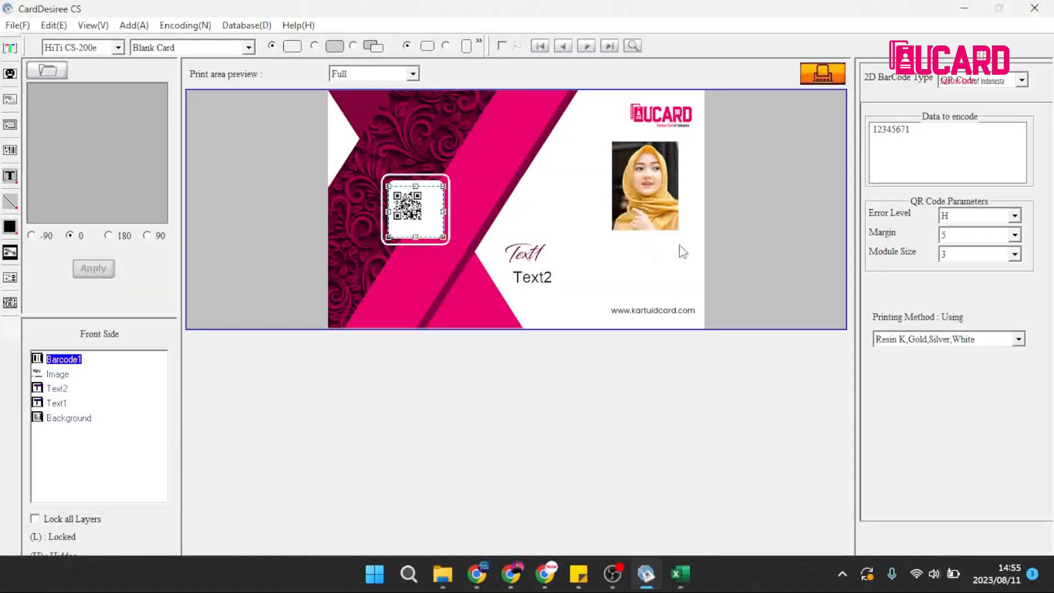
{"action": "left_click", "coordinate": [742, 219]}
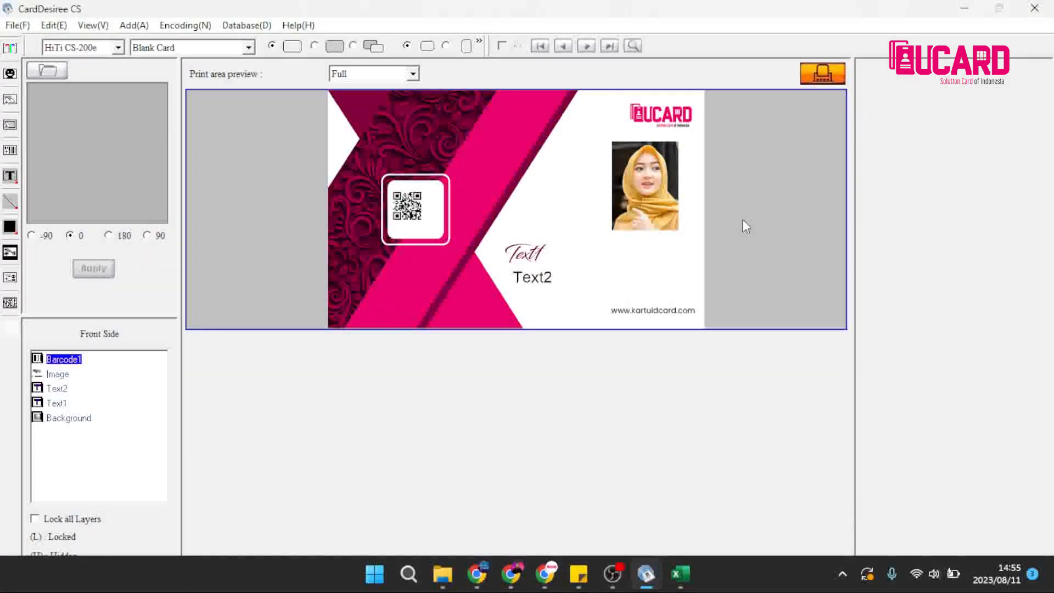
Step: Check the placement of the QR code and Text2, and nudge Text1 slightly down toward Text2
{"action": "left_click", "coordinate": [419, 218]}
{"action": "left_click", "coordinate": [768, 192]}
{"action": "left_click", "coordinate": [542, 280]}
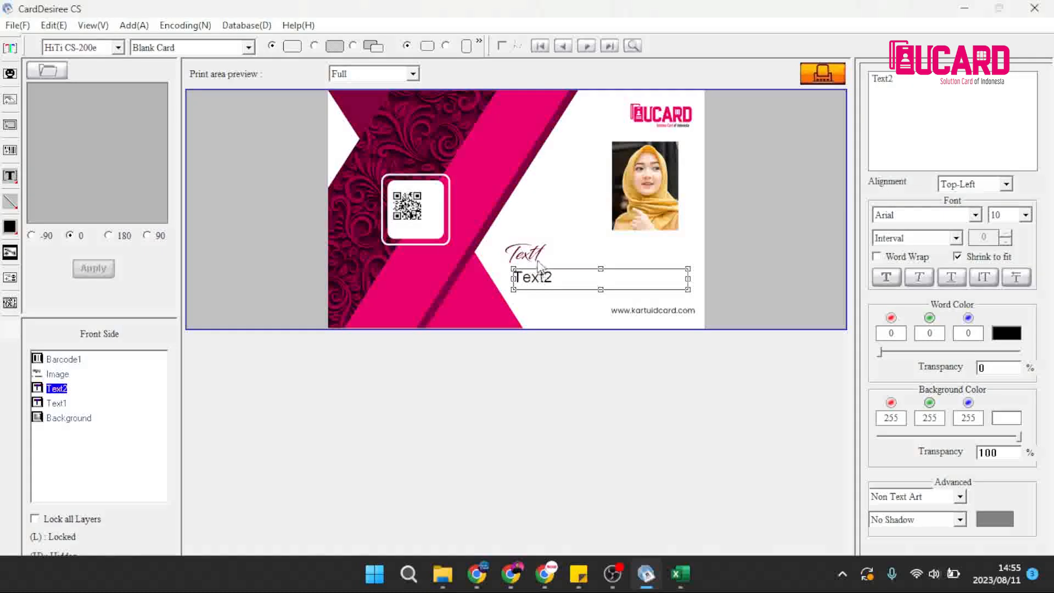
{"action": "left_click", "coordinate": [741, 241]}
{"action": "left_click", "coordinate": [532, 252]}
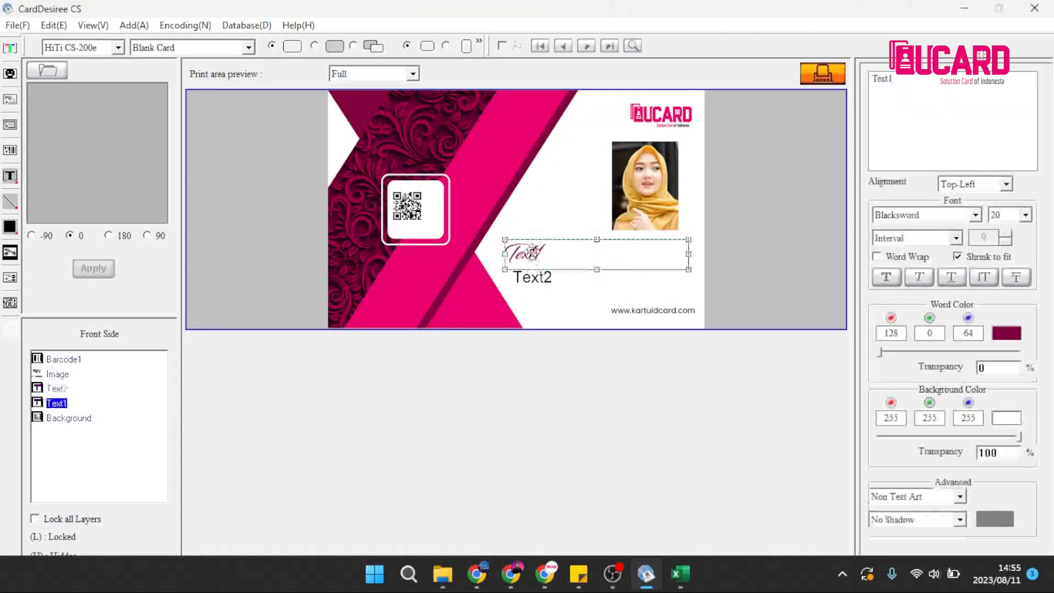
{"action": "left_click_drag", "start_coordinate": [532, 252], "coordinate": [533, 255]}
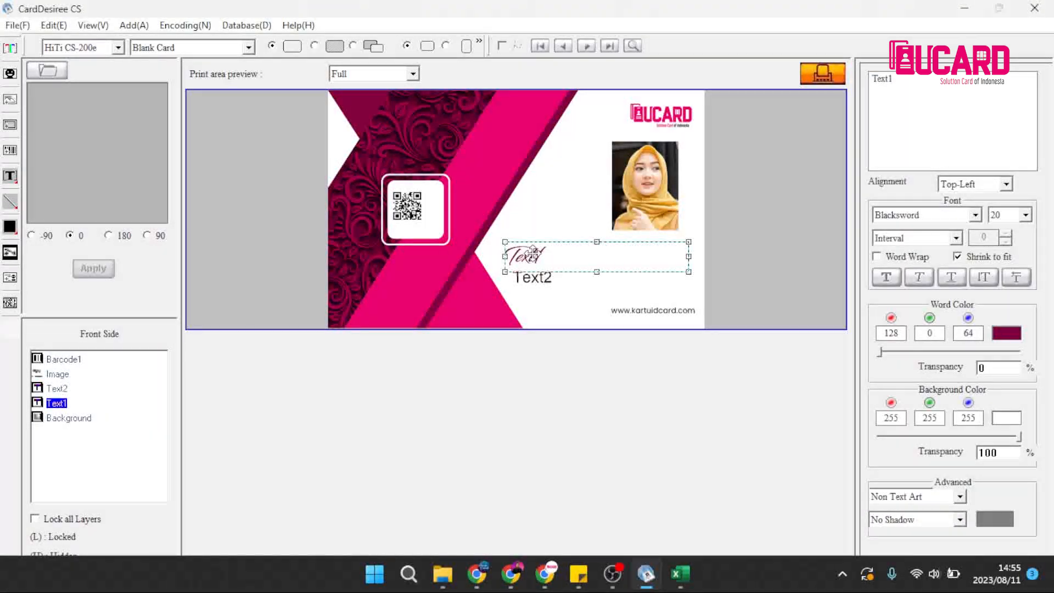
Step: Start connecting a database and add a new user data source in the ODBC Administrator using the Microsoft Excel Driver (*.xls)
{"action": "left_click", "coordinate": [772, 235]}
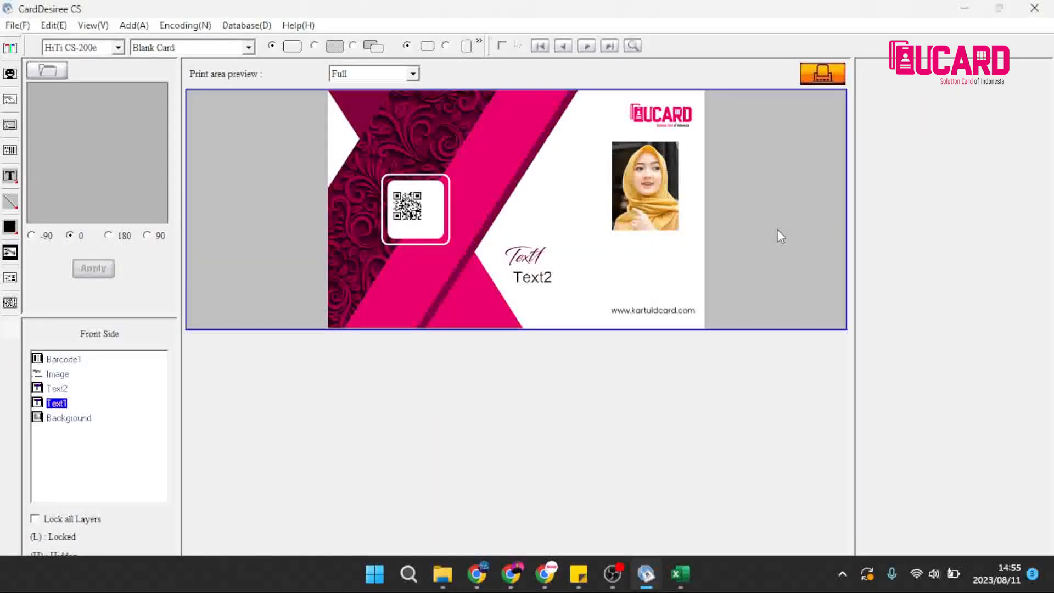
{"action": "left_click", "coordinate": [247, 25]}
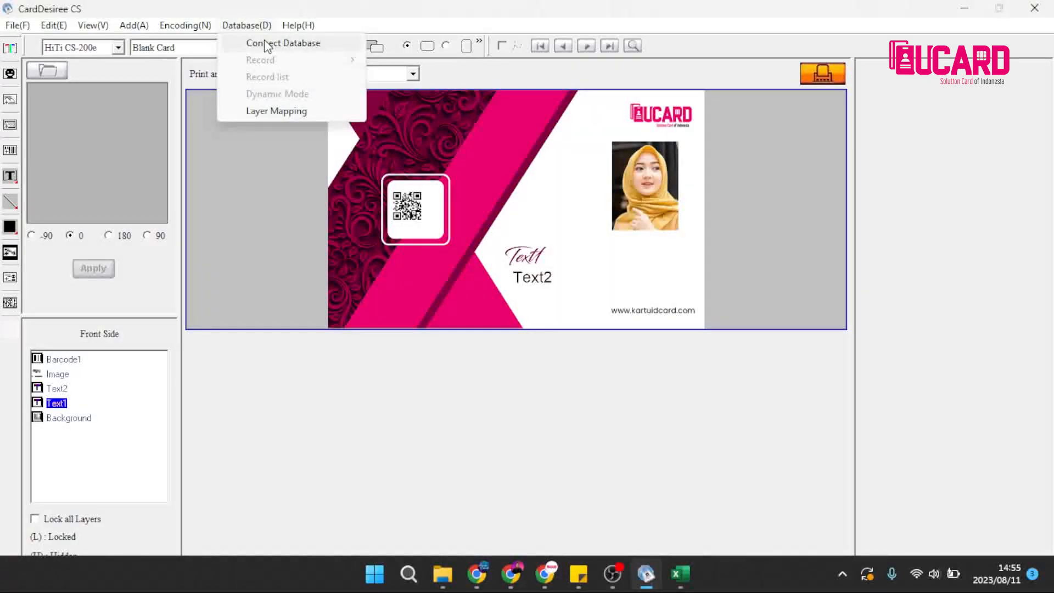
{"action": "left_click", "coordinate": [265, 42]}
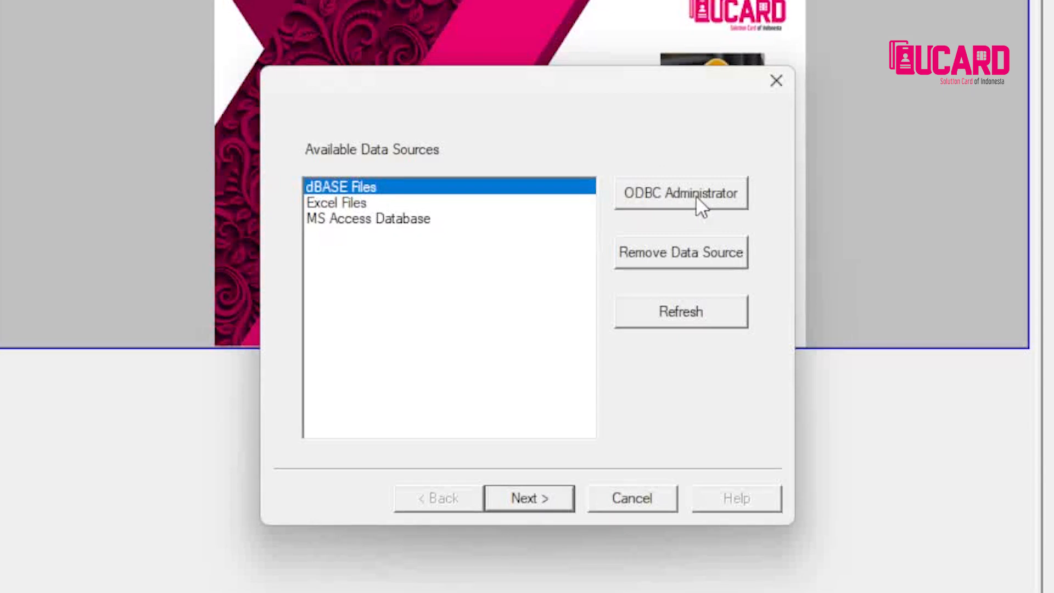
{"action": "left_click", "coordinate": [697, 195]}
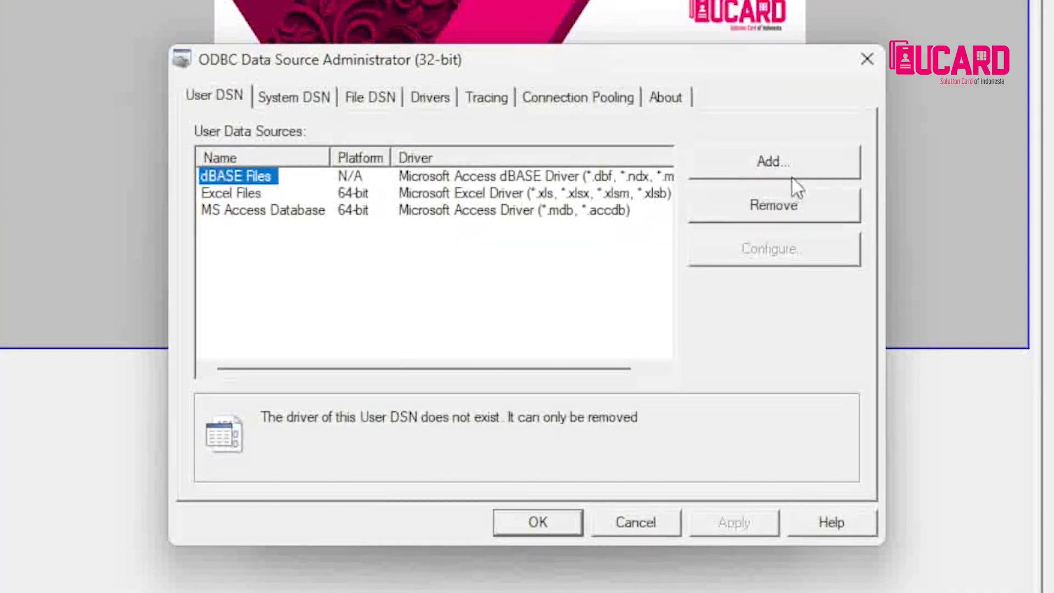
{"action": "left_click", "coordinate": [792, 174]}
{"action": "scroll", "coordinate": [670, 246], "scroll_direction": "down", "scroll_amount": 3}
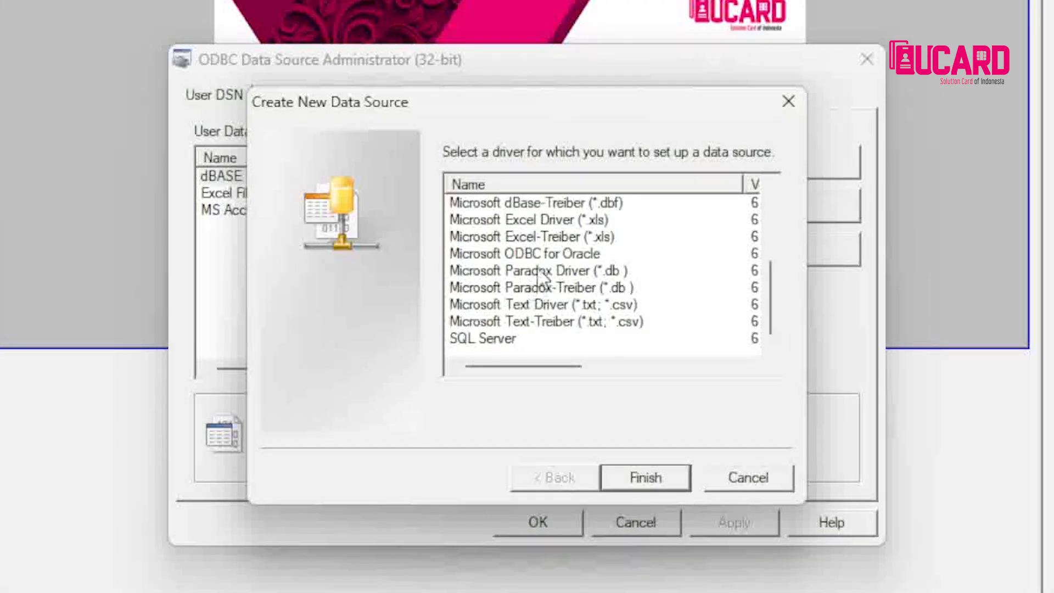
{"action": "left_click", "coordinate": [542, 222]}
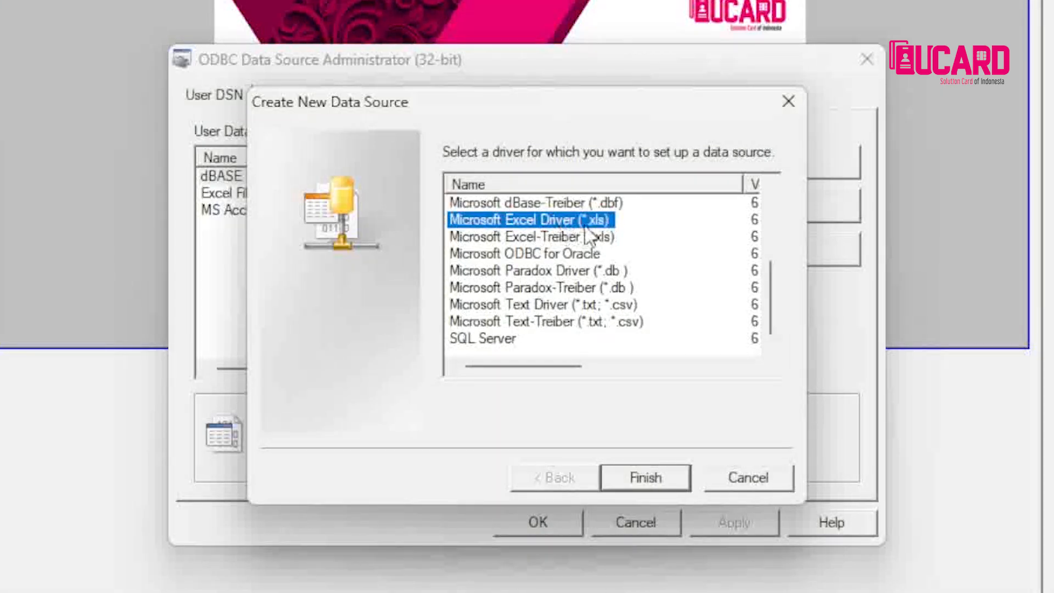
{"action": "left_click", "coordinate": [661, 477]}
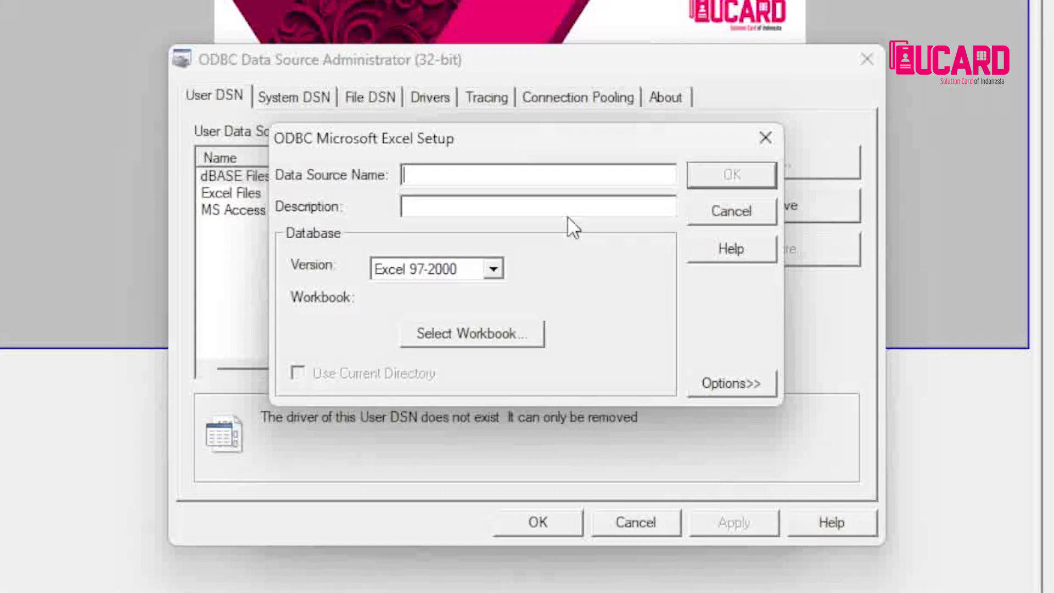
Step: Name the data source "database", link it to the workbook Database card desire.xlsx in New folder, and close the ODBC Administrator
{"action": "type", "text": "database"}
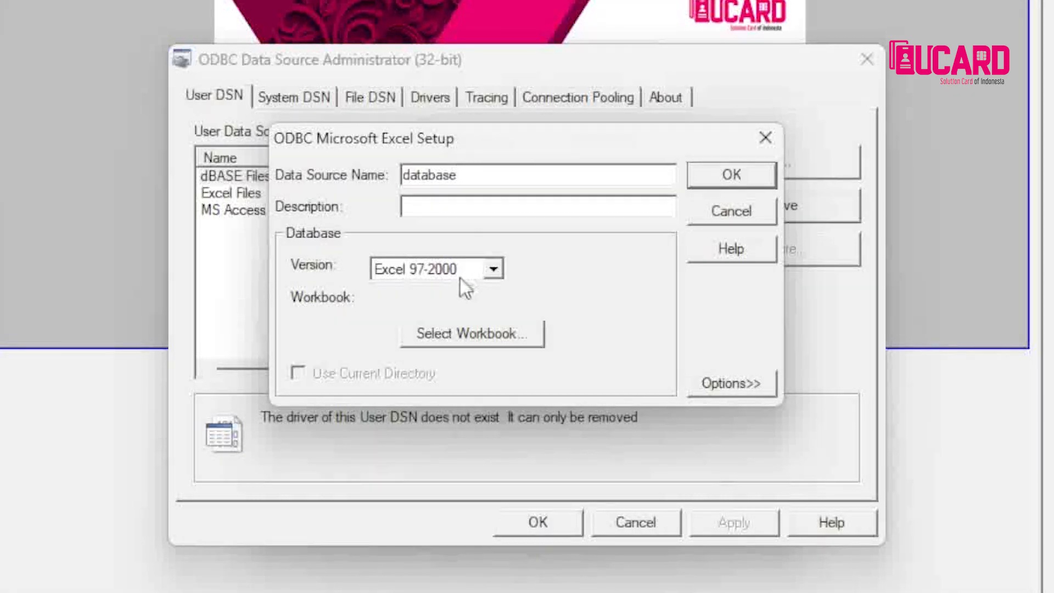
{"action": "left_click", "coordinate": [478, 333]}
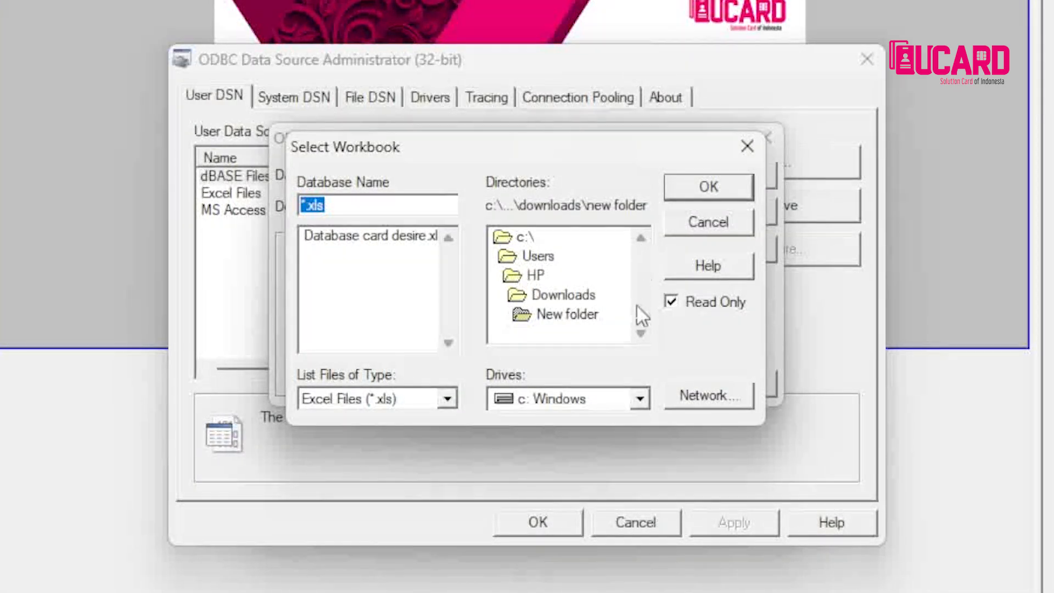
{"action": "left_click", "coordinate": [570, 320]}
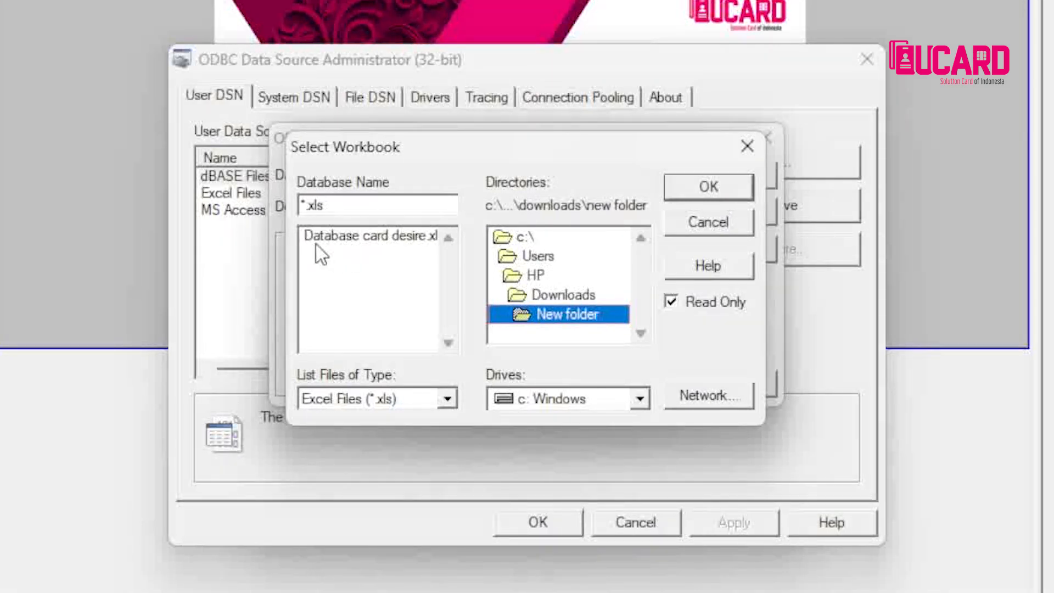
{"action": "left_click", "coordinate": [385, 242]}
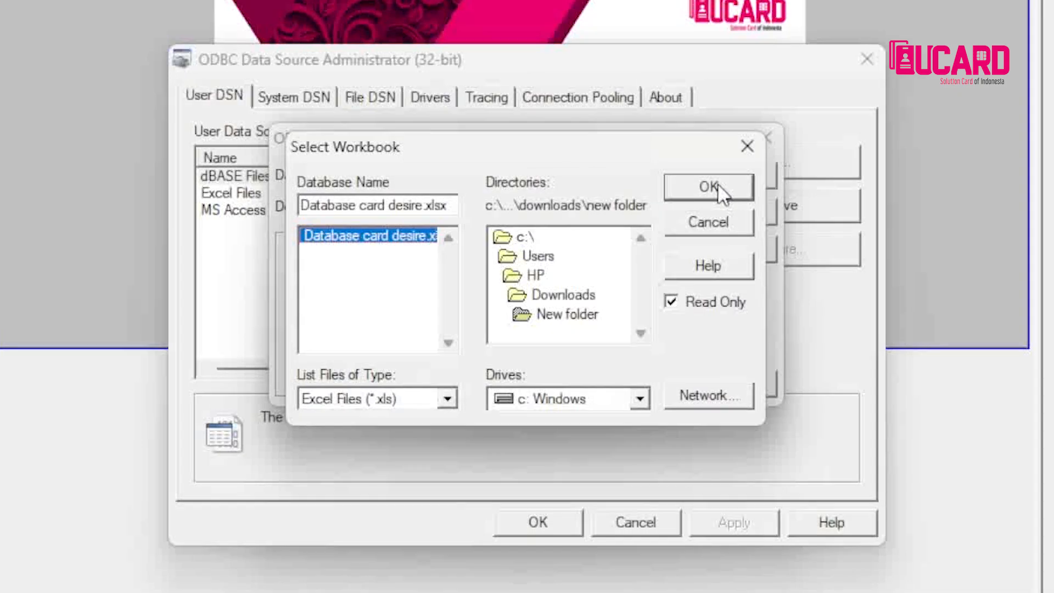
{"action": "left_click", "coordinate": [717, 187]}
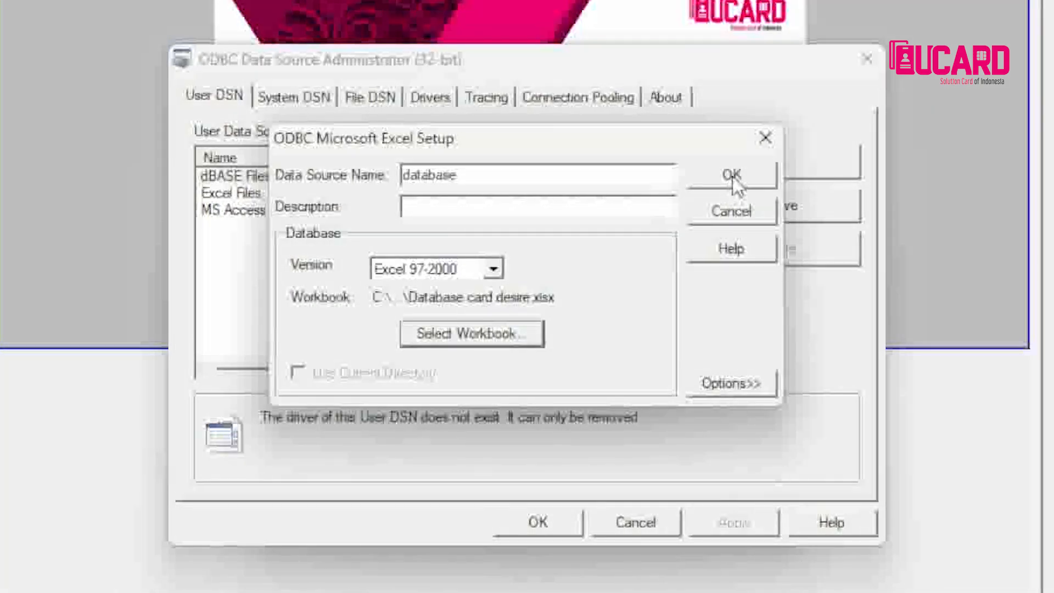
{"action": "left_click", "coordinate": [733, 178]}
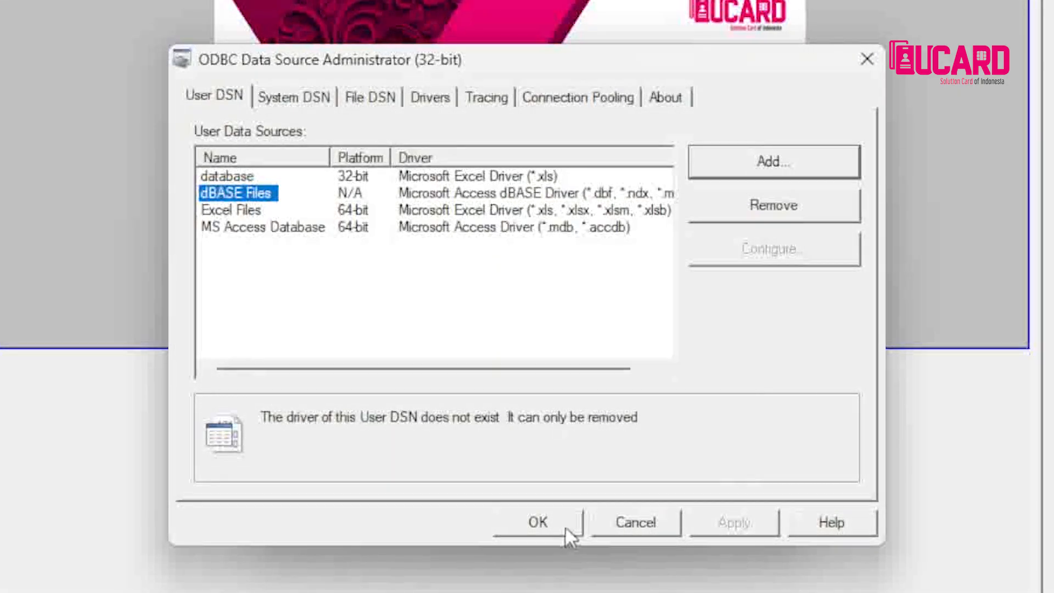
{"action": "left_click", "coordinate": [565, 526]}
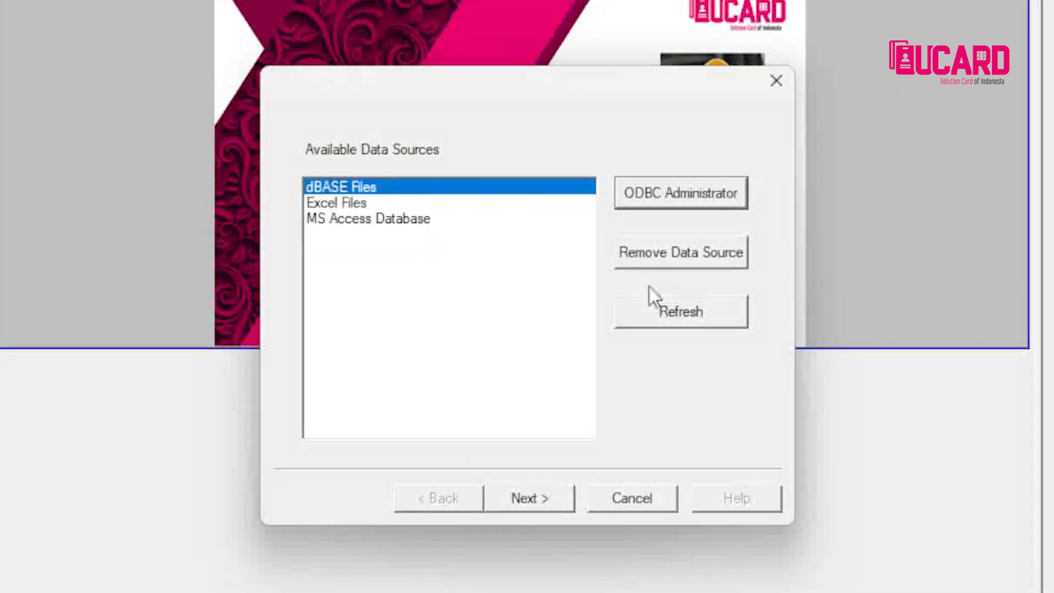
Step: Refresh the available data sources, connect to "database" with its Karyawan table, and dismiss the index column warning
{"action": "left_click", "coordinate": [697, 310]}
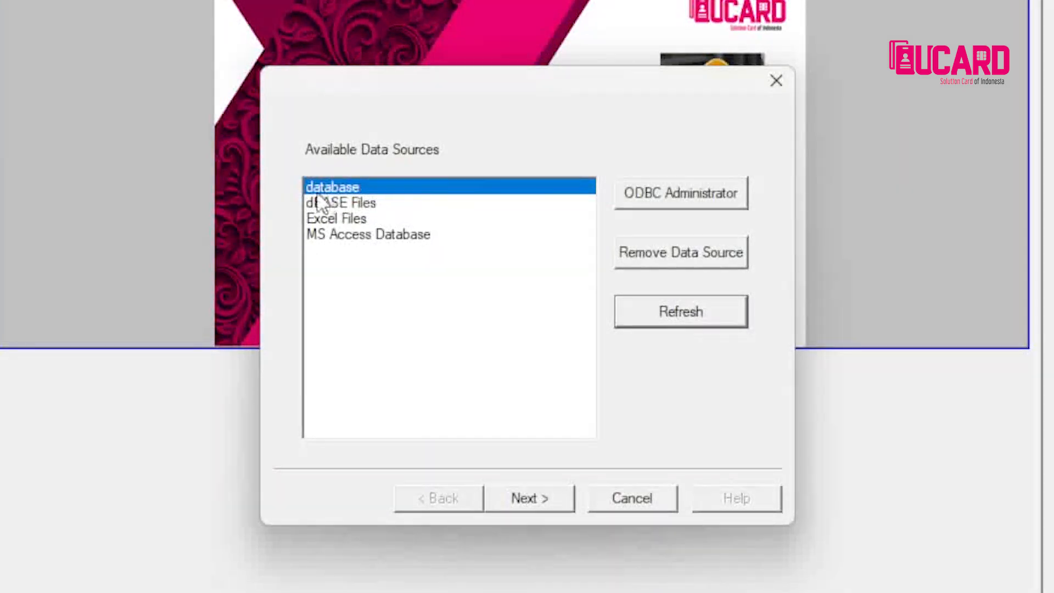
{"action": "left_click", "coordinate": [343, 191]}
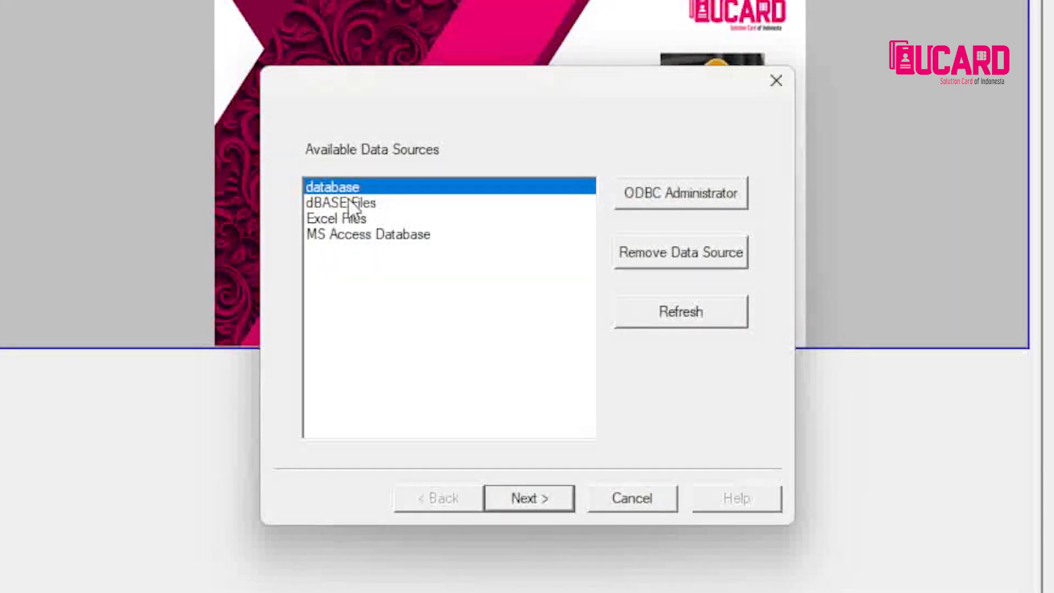
{"action": "left_click", "coordinate": [348, 199]}
{"action": "left_click", "coordinate": [341, 191]}
{"action": "left_click", "coordinate": [558, 500]}
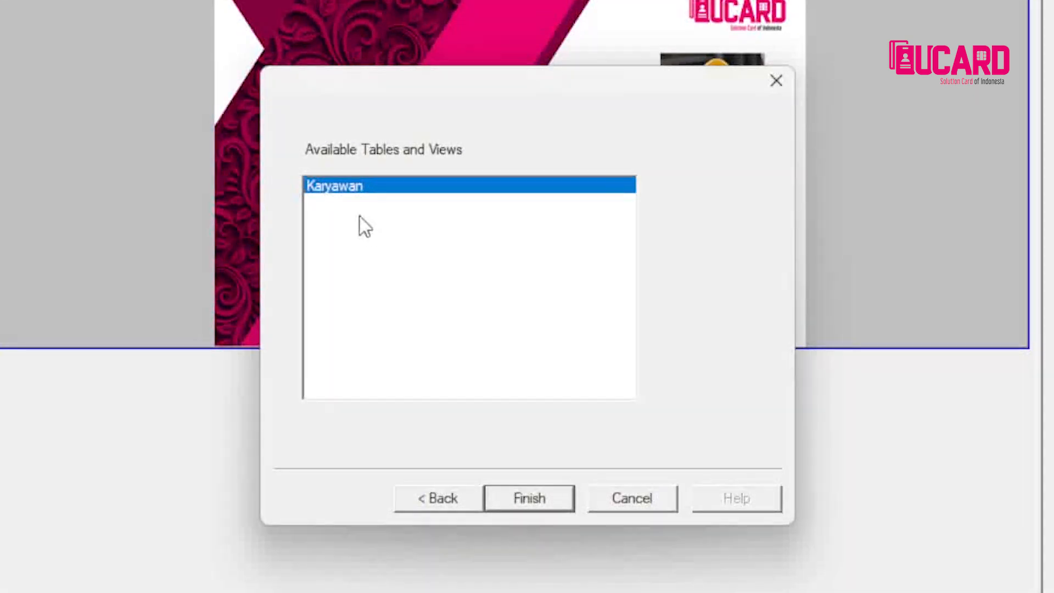
{"action": "left_click", "coordinate": [541, 499]}
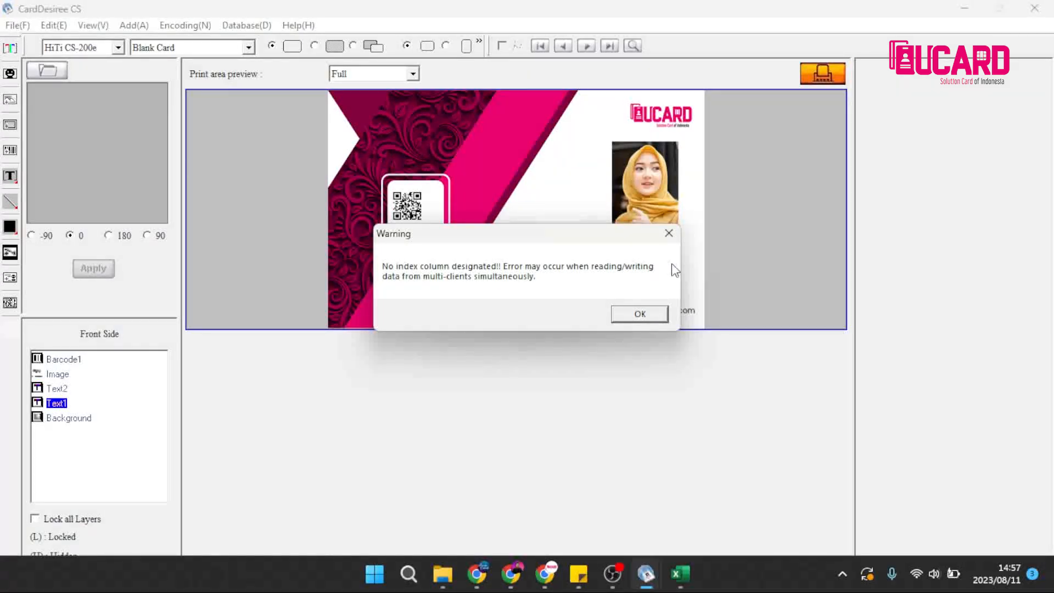
{"action": "left_click_drag", "start_coordinate": [607, 234], "coordinate": [483, 207]}
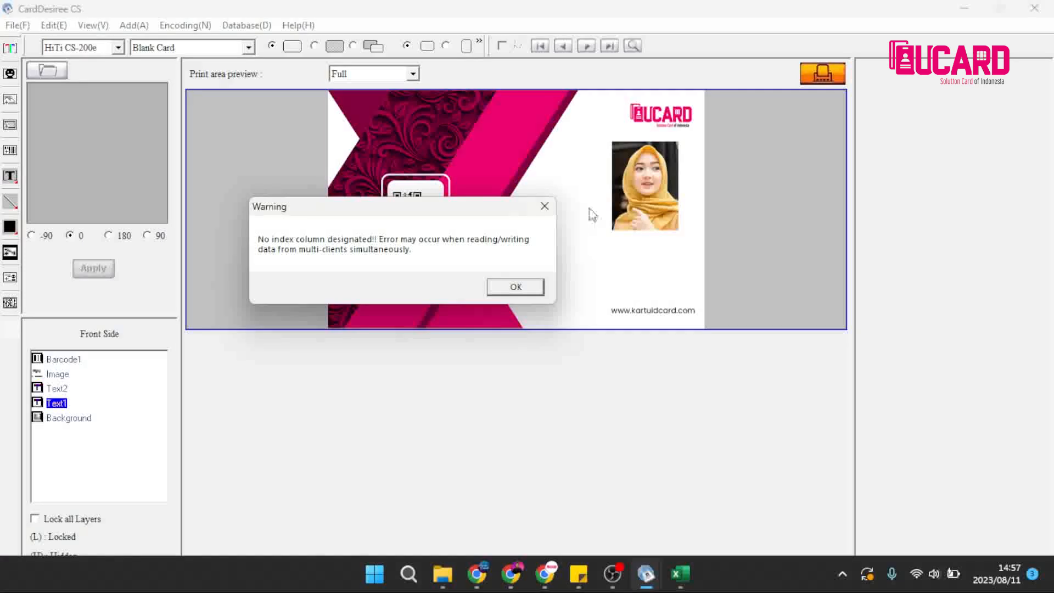
{"action": "left_click", "coordinate": [515, 287]}
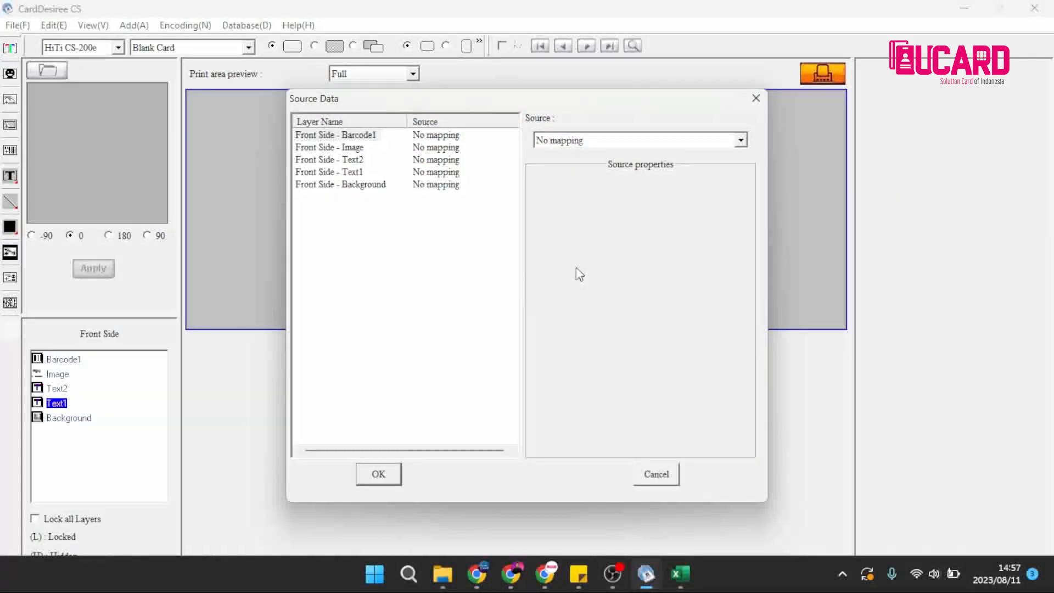
Step: Map the Barcode1 layer to the ODBC Source using the Id column and apply the mapping
{"action": "left_click_drag", "start_coordinate": [536, 102], "coordinate": [536, 286]}
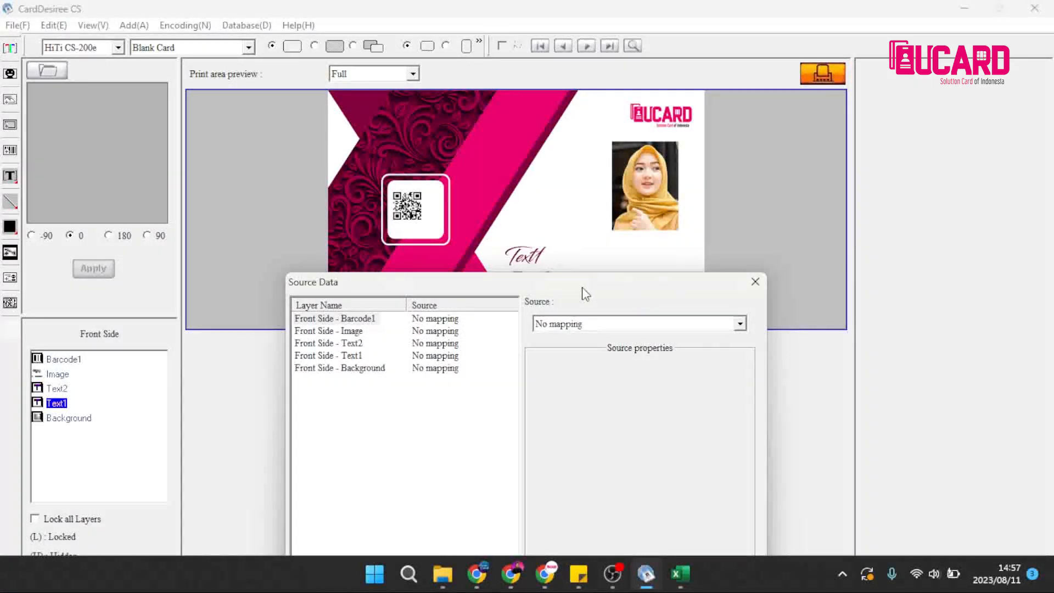
{"action": "left_click_drag", "start_coordinate": [583, 287], "coordinate": [573, 325]}
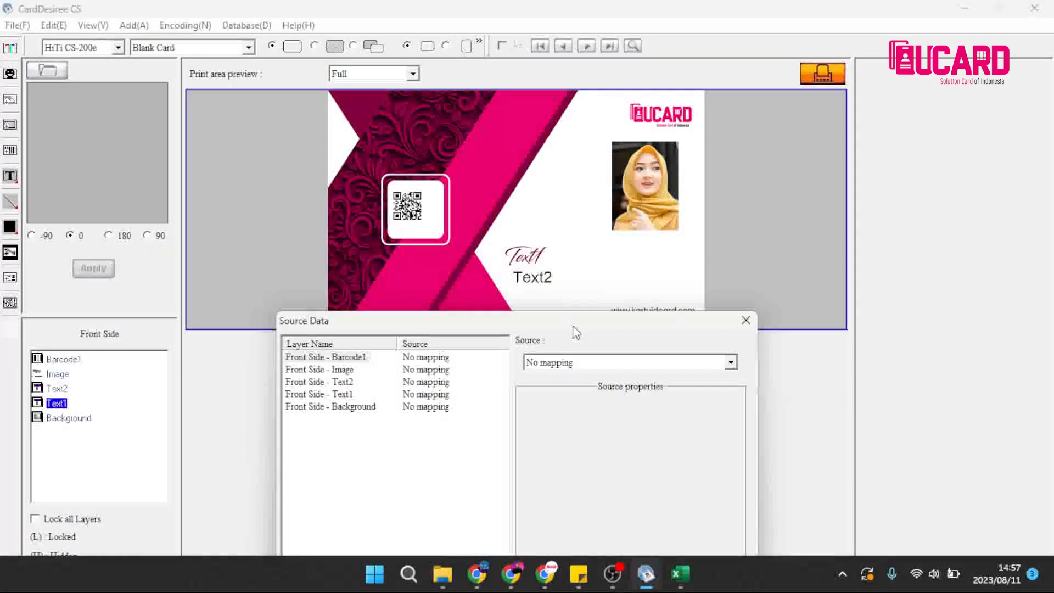
{"action": "left_click", "coordinate": [346, 362]}
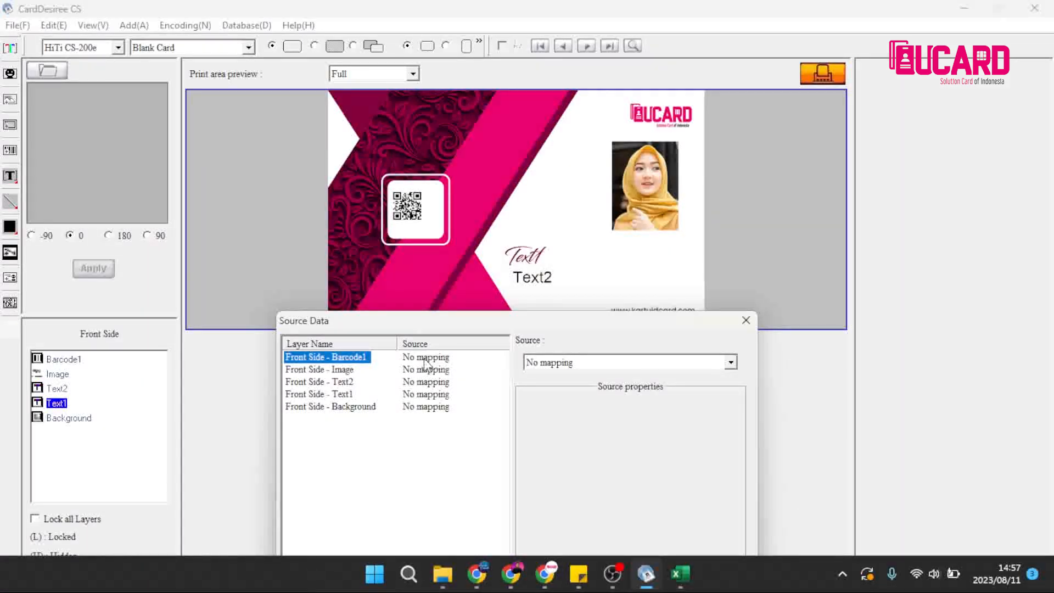
{"action": "left_click", "coordinate": [611, 369]}
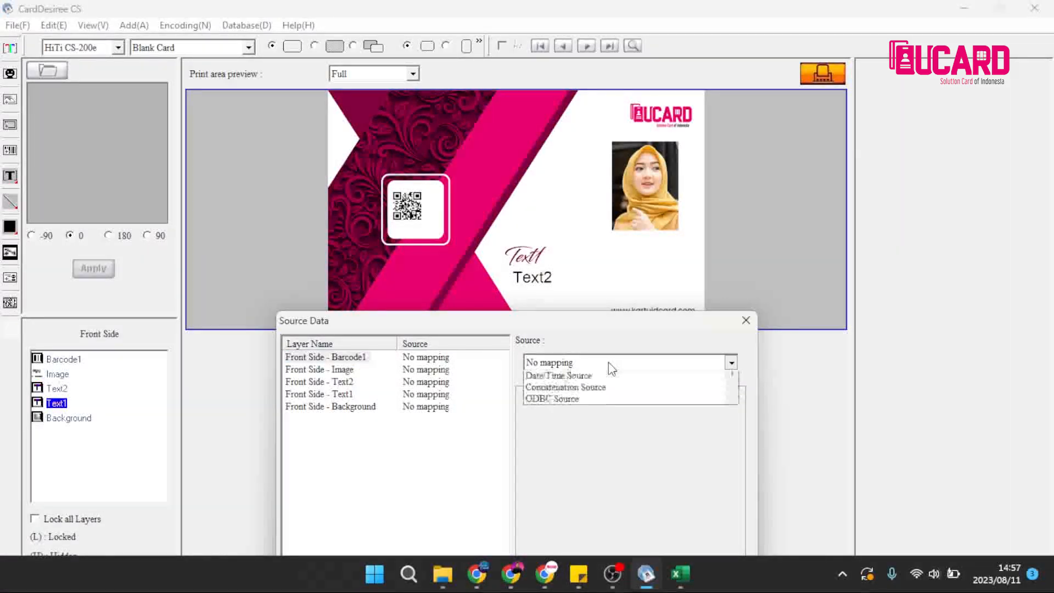
{"action": "left_click", "coordinate": [591, 325]}
{"action": "left_click", "coordinate": [596, 364]}
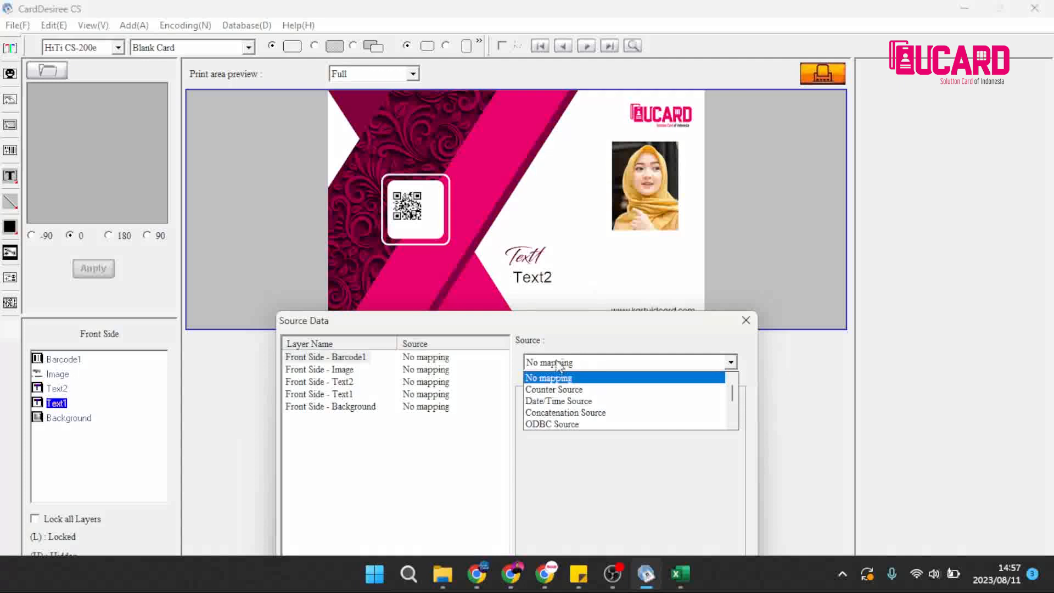
{"action": "left_click", "coordinate": [565, 425]}
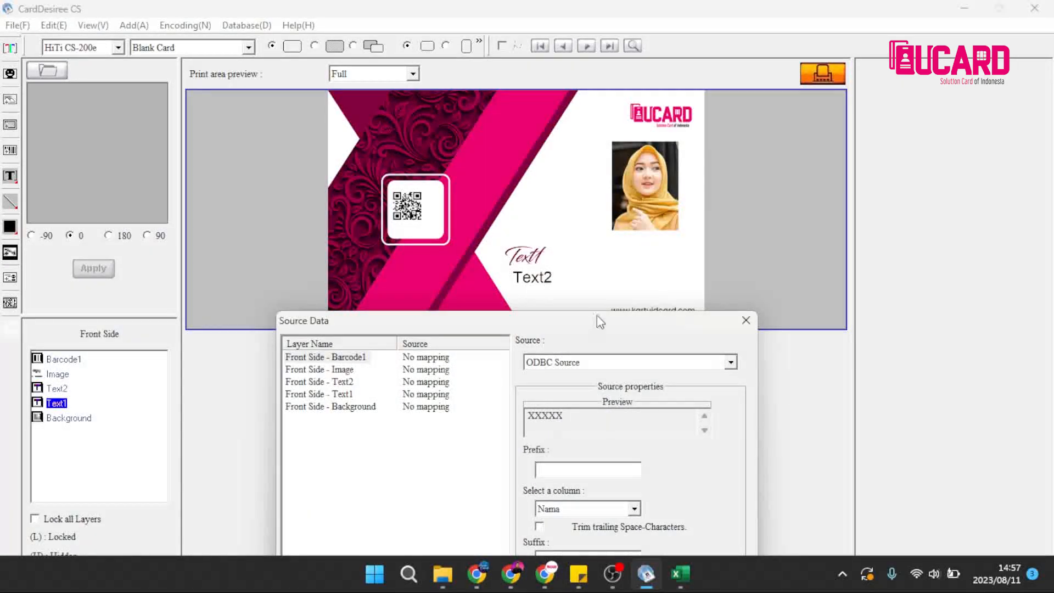
{"action": "left_click_drag", "start_coordinate": [572, 328], "coordinate": [576, 197]}
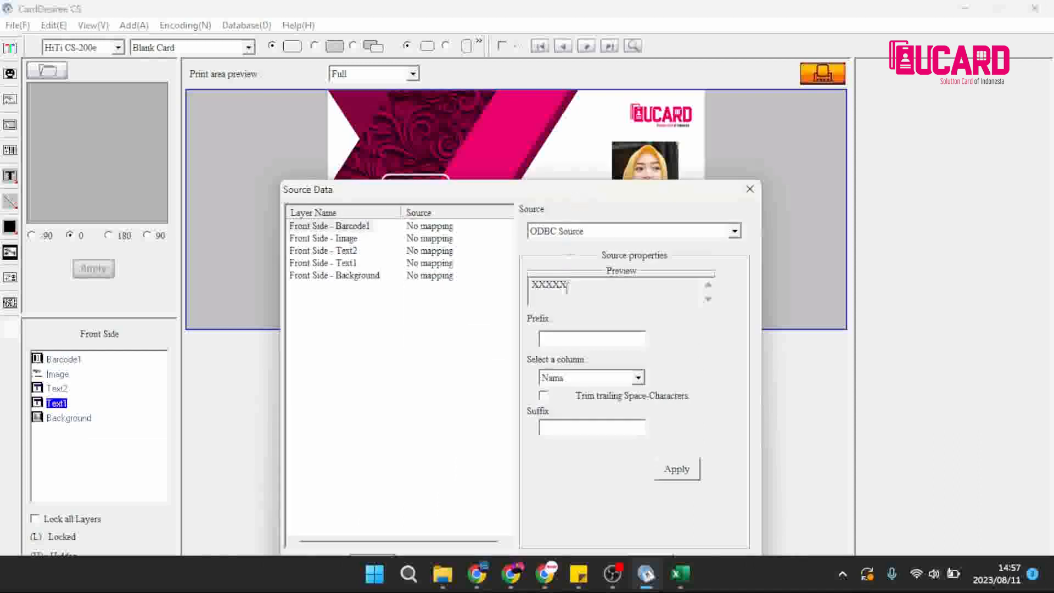
{"action": "left_click", "coordinate": [638, 379]}
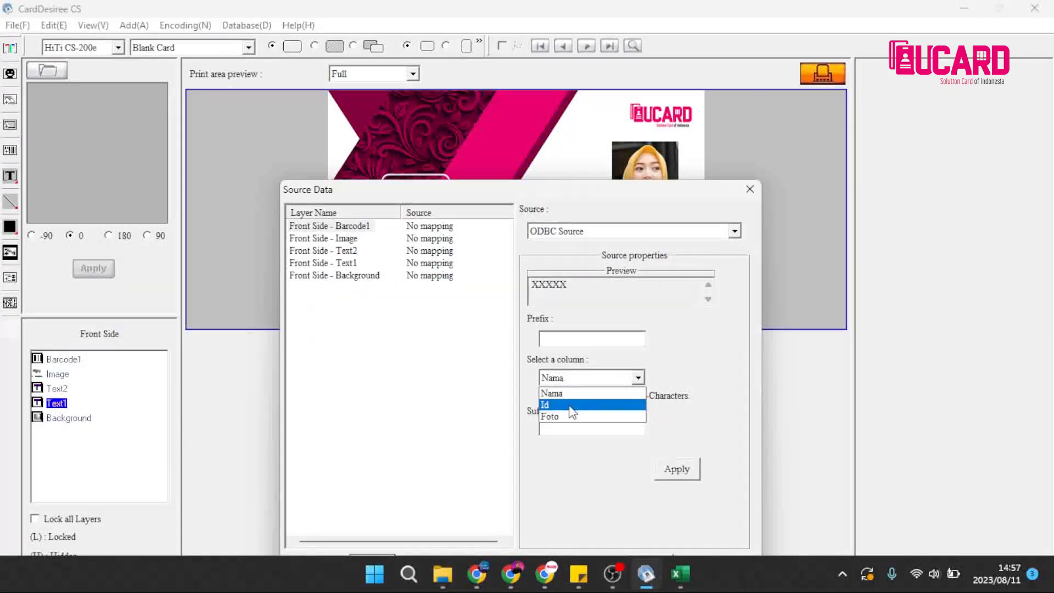
{"action": "left_click", "coordinate": [570, 407]}
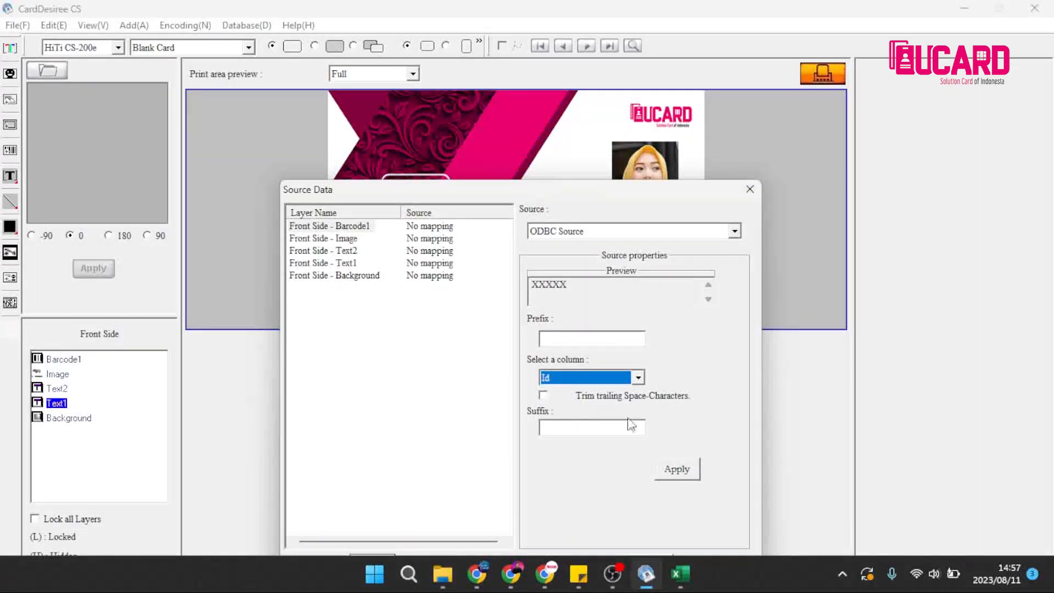
{"action": "left_click", "coordinate": [679, 472]}
Step: Map the Text2 layer to the ODBC Source using the Id column and apply the mapping
{"action": "left_click_drag", "start_coordinate": [537, 194], "coordinate": [538, 94]}
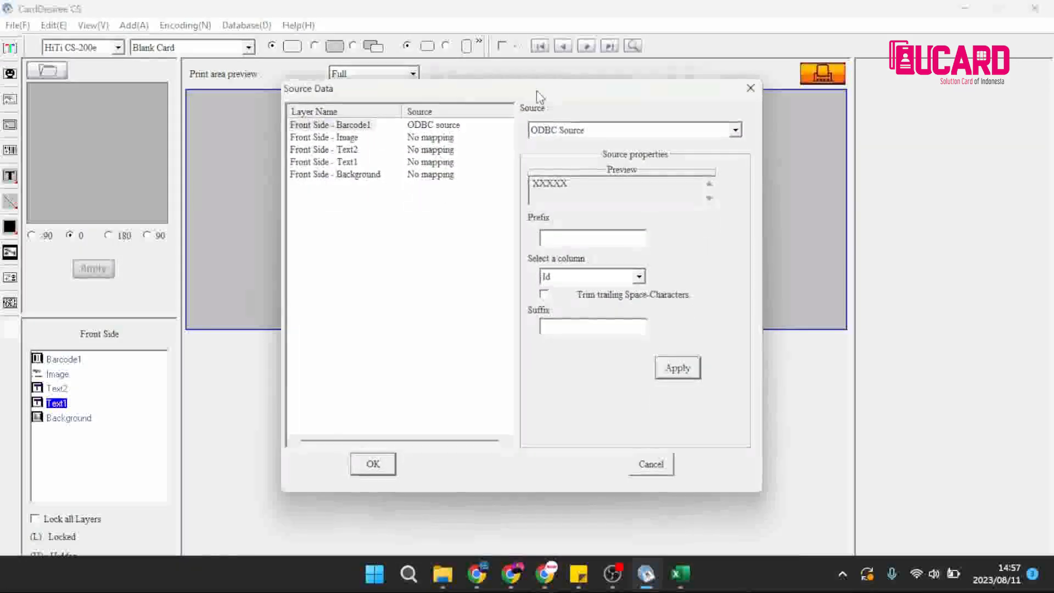
{"action": "left_click", "coordinate": [350, 150]}
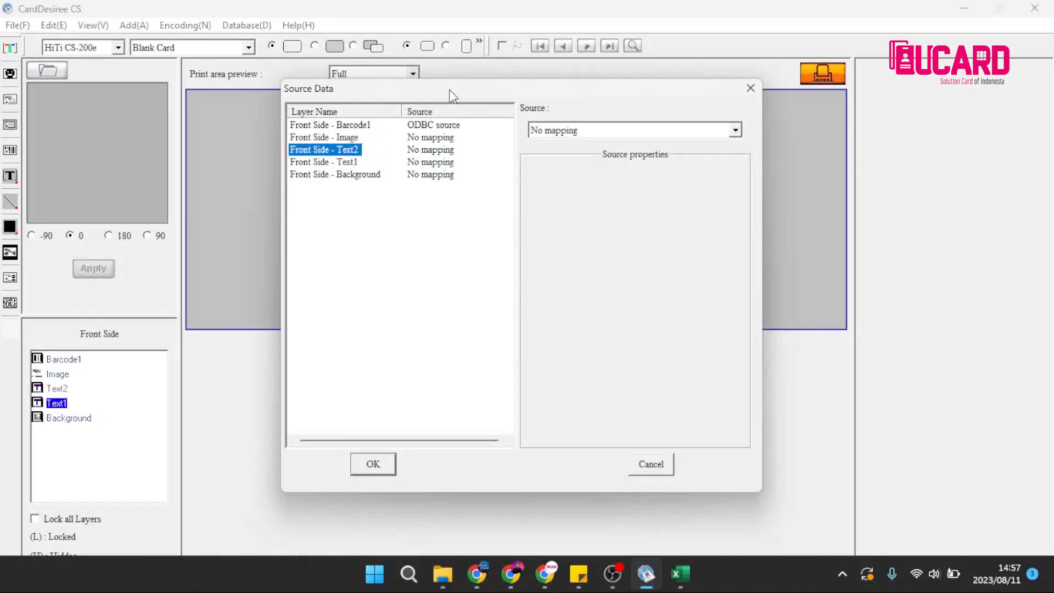
{"action": "left_click_drag", "start_coordinate": [451, 94], "coordinate": [449, 310]}
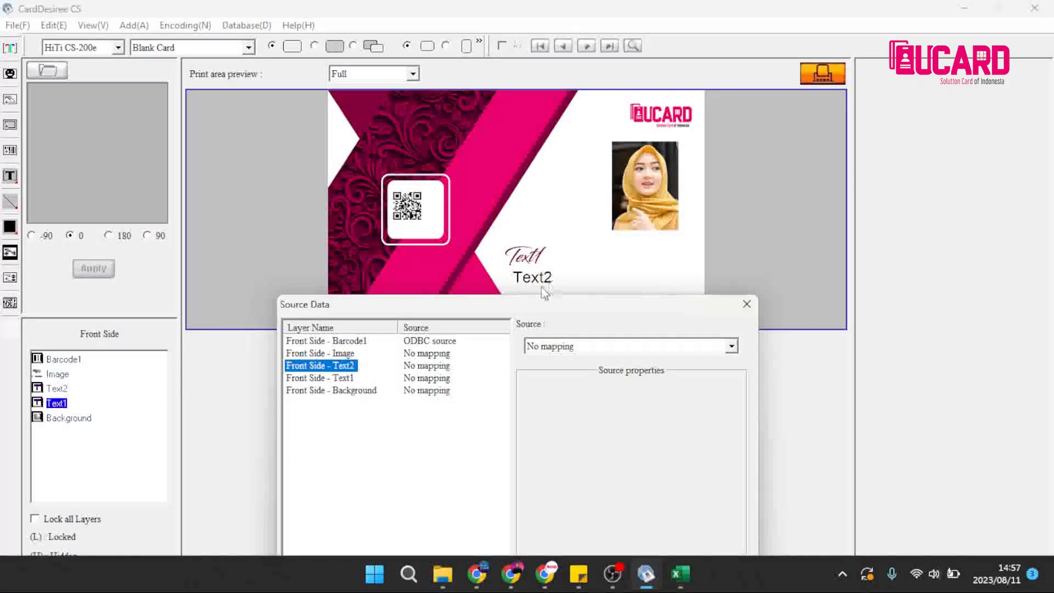
{"action": "left_click_drag", "start_coordinate": [462, 311], "coordinate": [389, 183]}
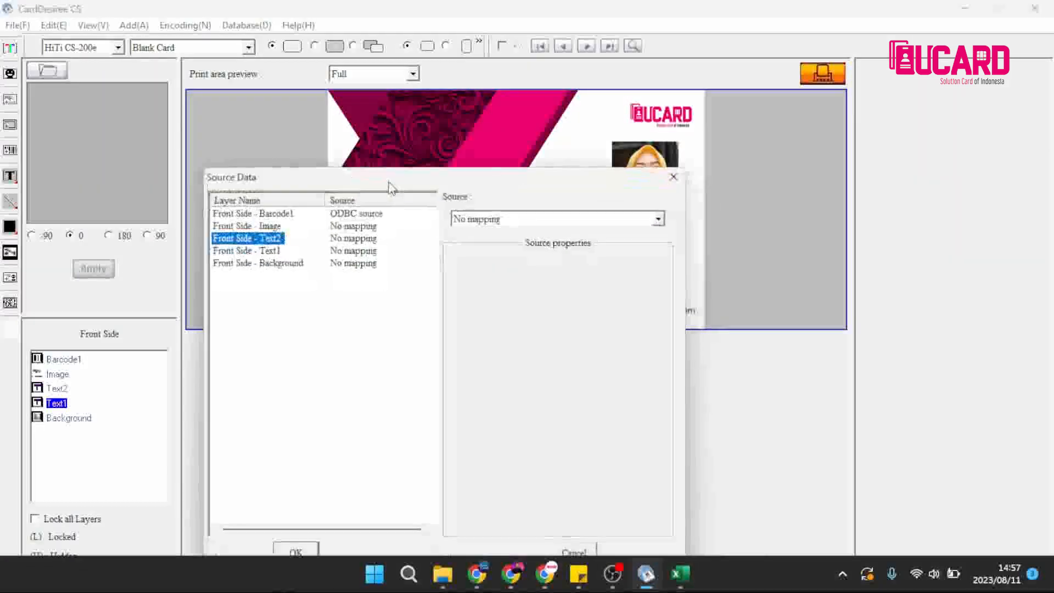
{"action": "left_click", "coordinate": [515, 218]}
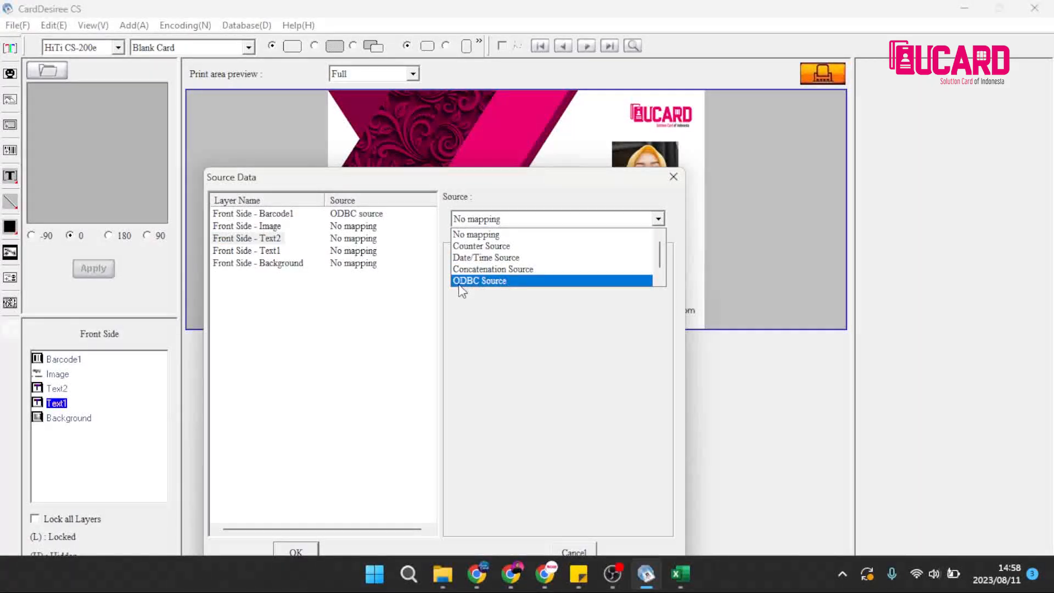
{"action": "left_click", "coordinate": [493, 281]}
{"action": "left_click", "coordinate": [538, 367]}
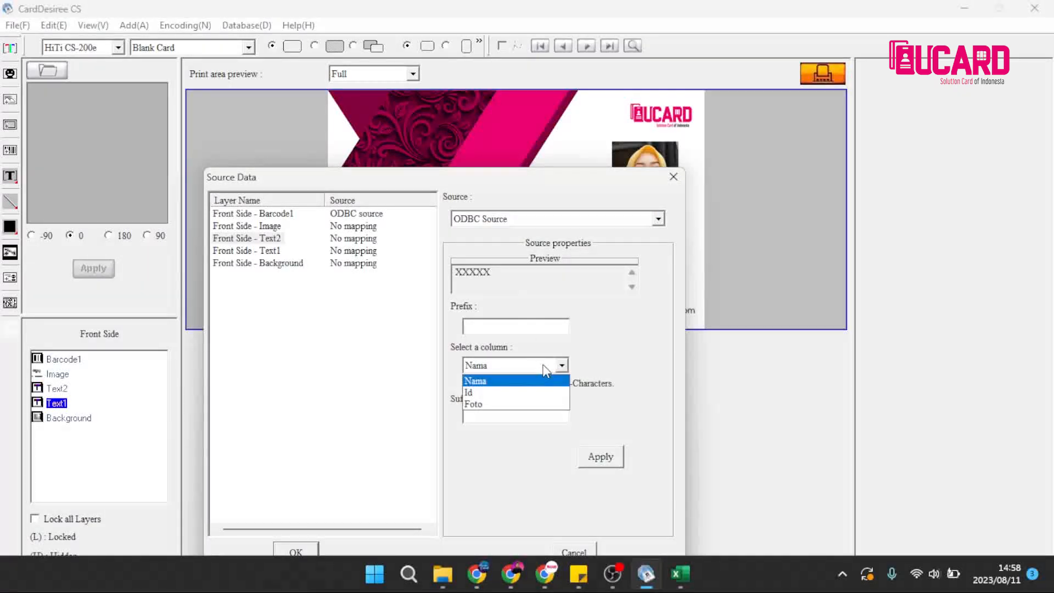
{"action": "left_click", "coordinate": [486, 392]}
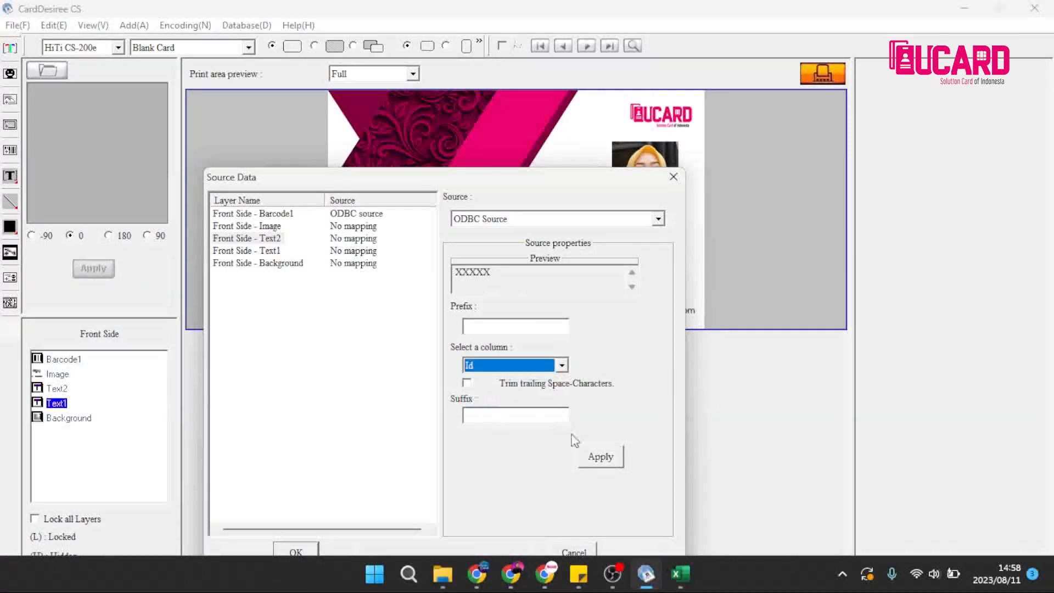
{"action": "left_click", "coordinate": [607, 457]}
Step: Map the Text1 layer to the ODBC Source using the Nama column and apply the mapping
{"action": "left_click", "coordinate": [274, 253]}
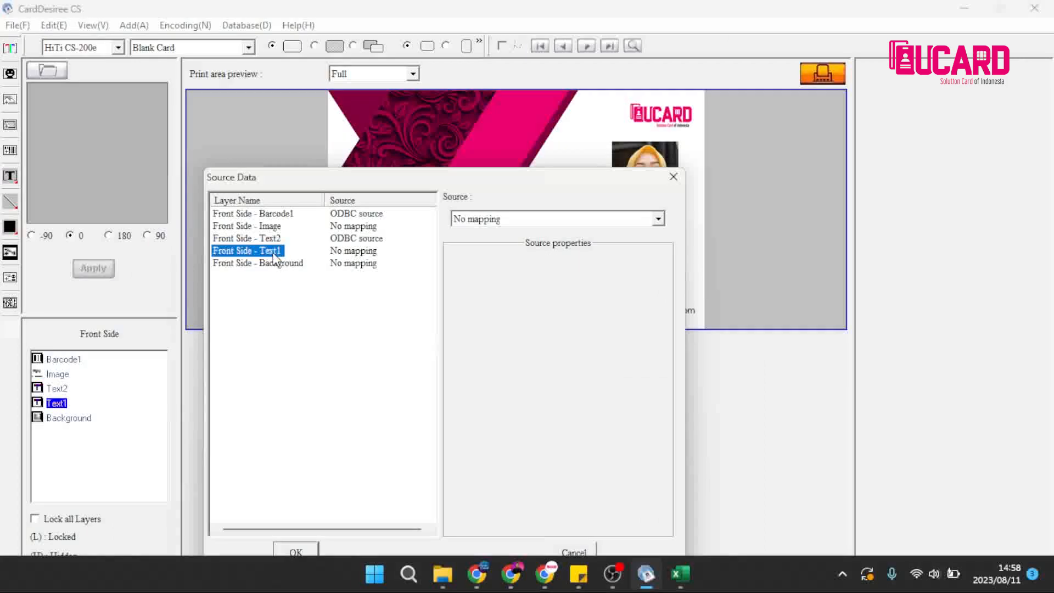
{"action": "left_click_drag", "start_coordinate": [402, 182], "coordinate": [385, 316]}
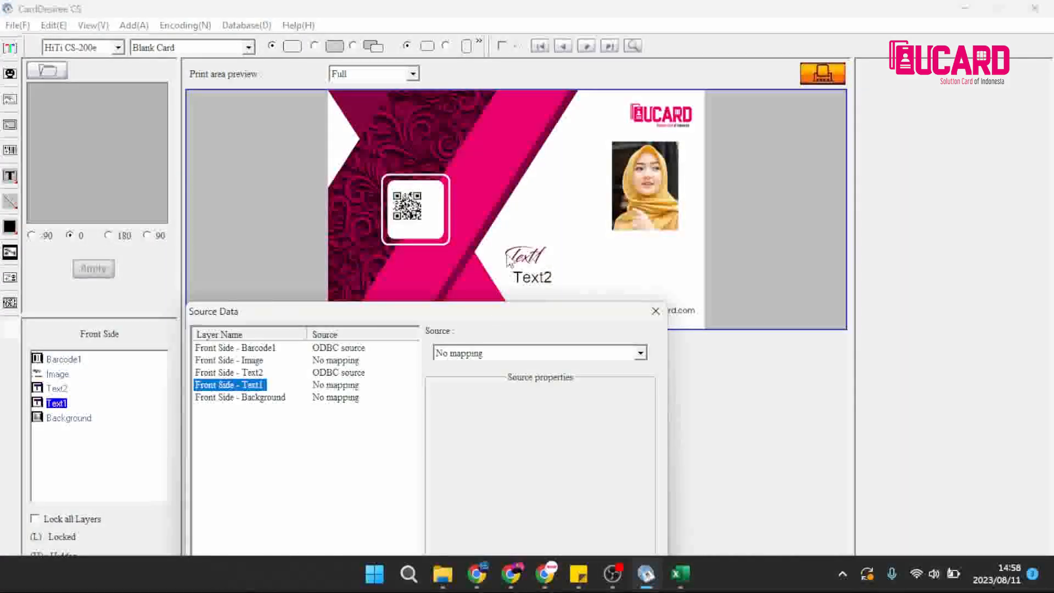
{"action": "left_click_drag", "start_coordinate": [483, 311], "coordinate": [529, 108]}
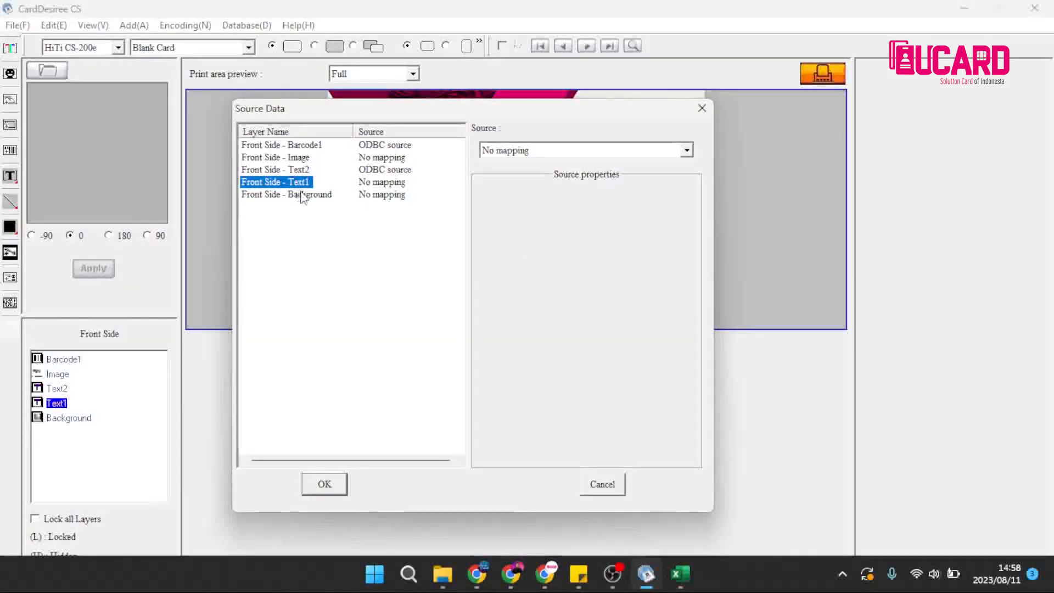
{"action": "left_click", "coordinate": [556, 154]}
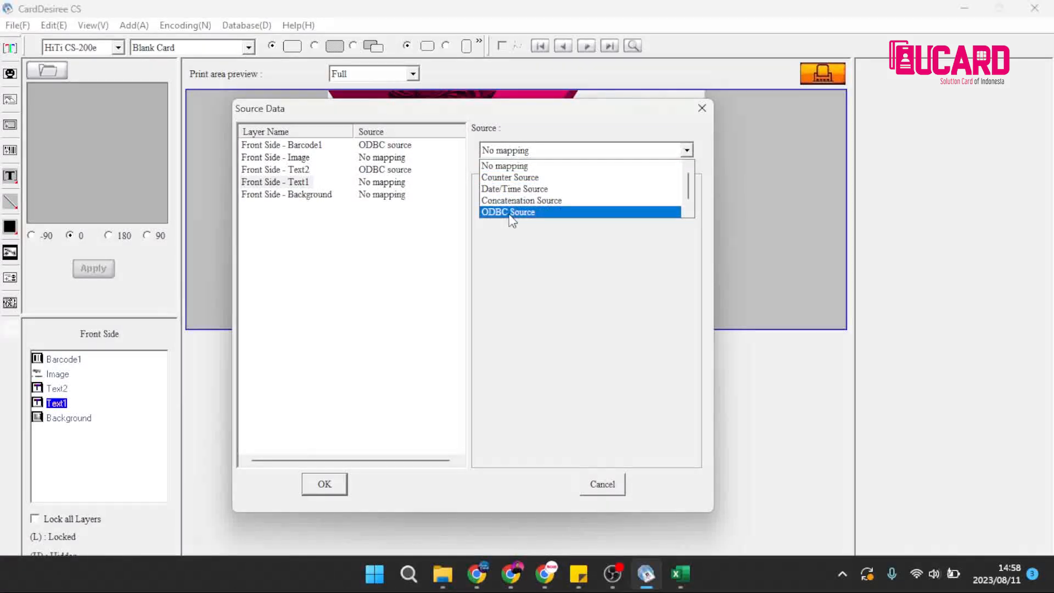
{"action": "left_click", "coordinate": [560, 212]}
{"action": "left_click", "coordinate": [566, 299]}
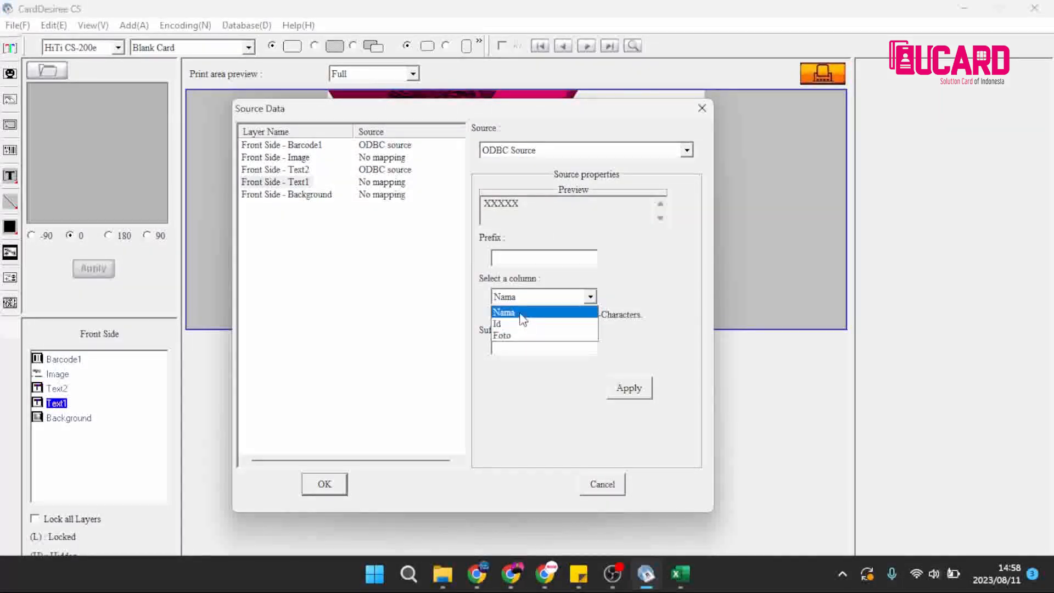
{"action": "left_click", "coordinate": [521, 310]}
{"action": "left_click", "coordinate": [632, 387]}
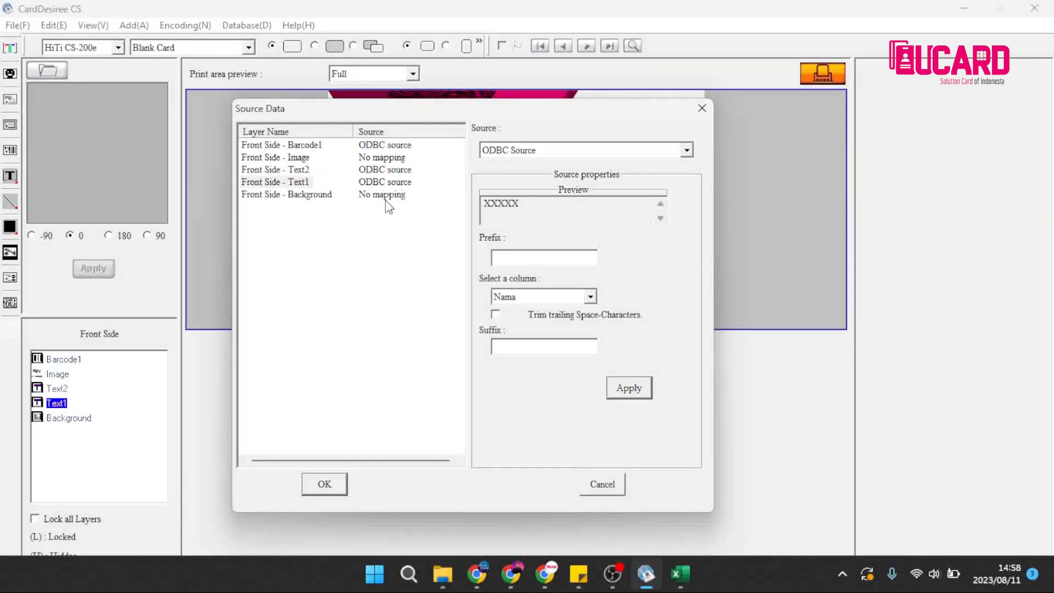
Step: Set the Image layer's source to ODBC Source(pointer to file name) with the Foto column
{"action": "left_click", "coordinate": [301, 160]}
{"action": "left_click", "coordinate": [649, 156]}
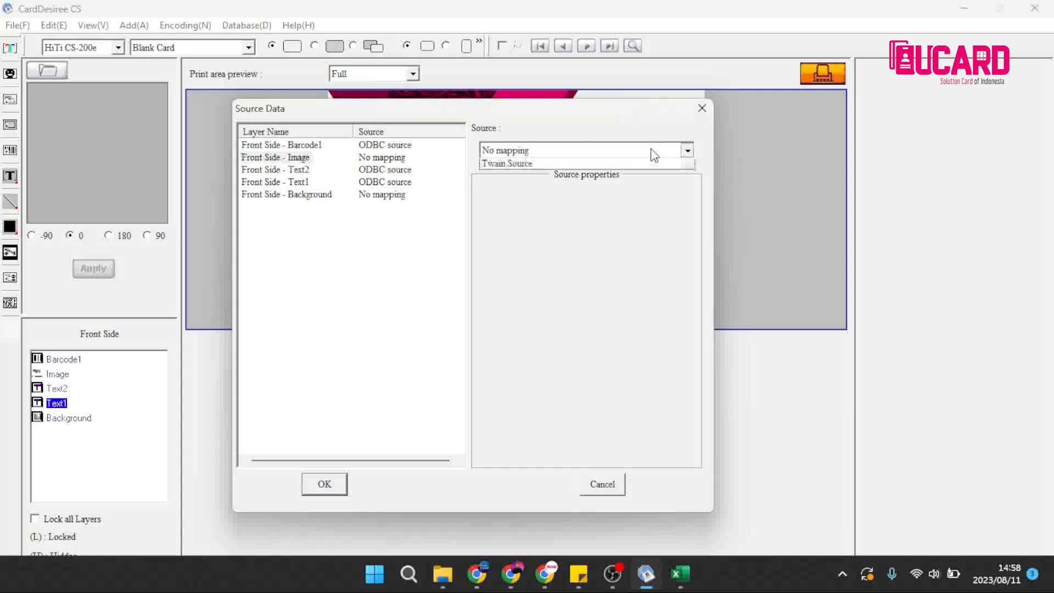
{"action": "scroll", "coordinate": [548, 202], "scroll_direction": "down", "scroll_amount": 1}
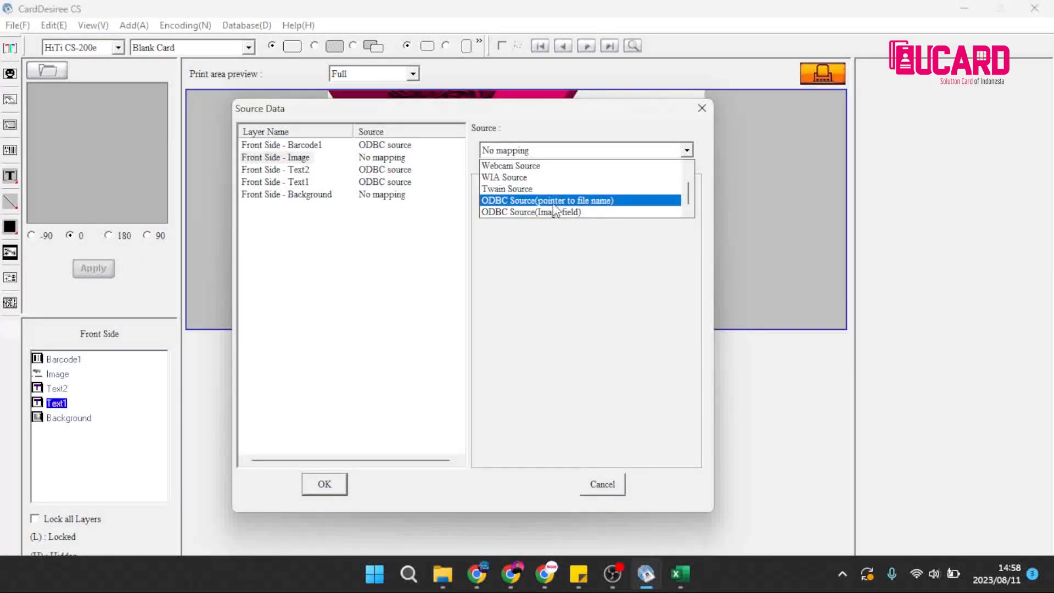
{"action": "left_click", "coordinate": [597, 202]}
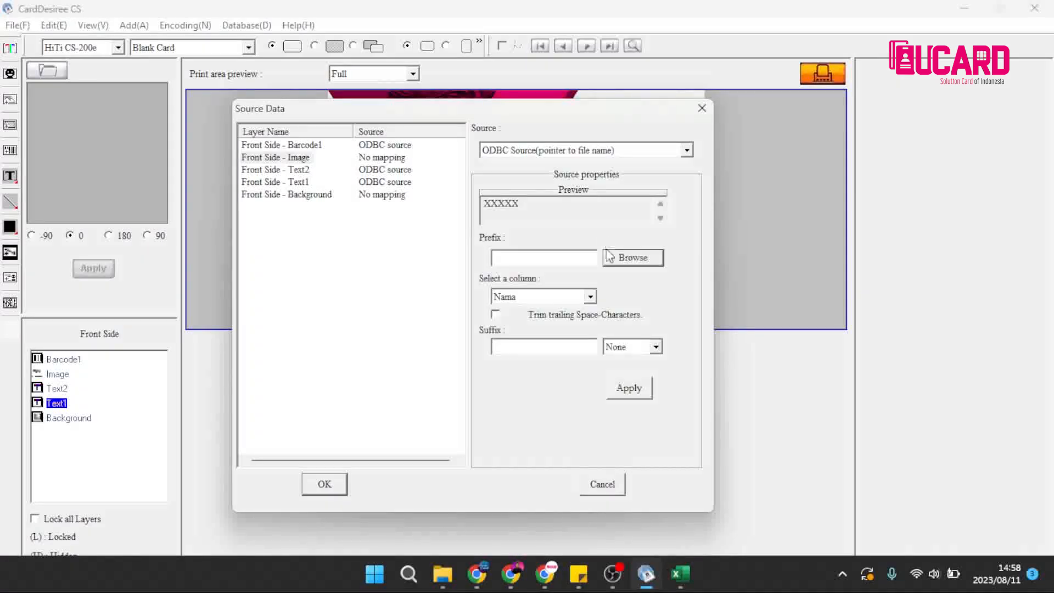
{"action": "left_click", "coordinate": [590, 298]}
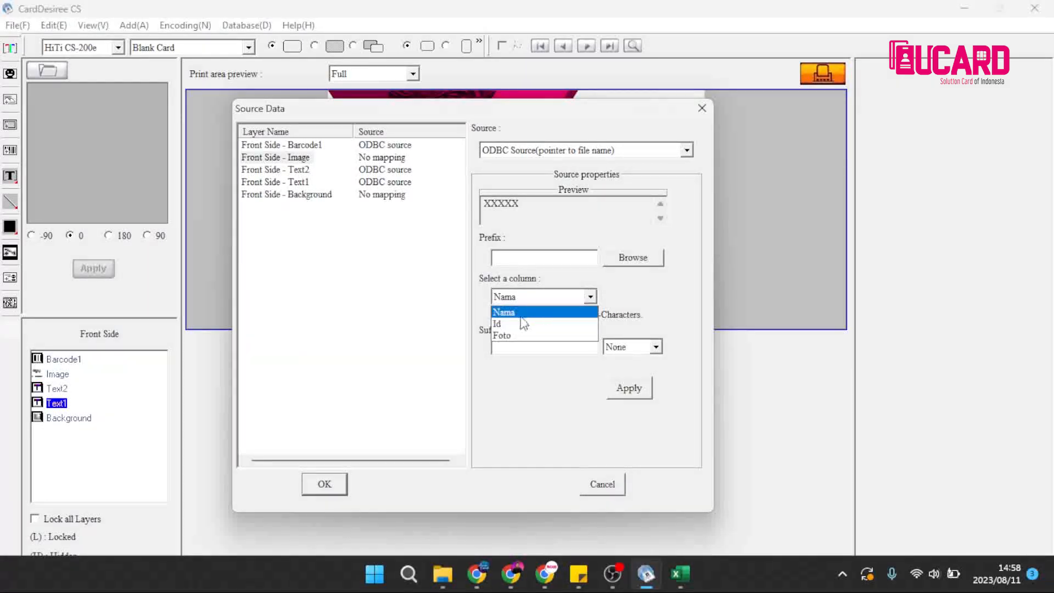
{"action": "left_click", "coordinate": [511, 336]}
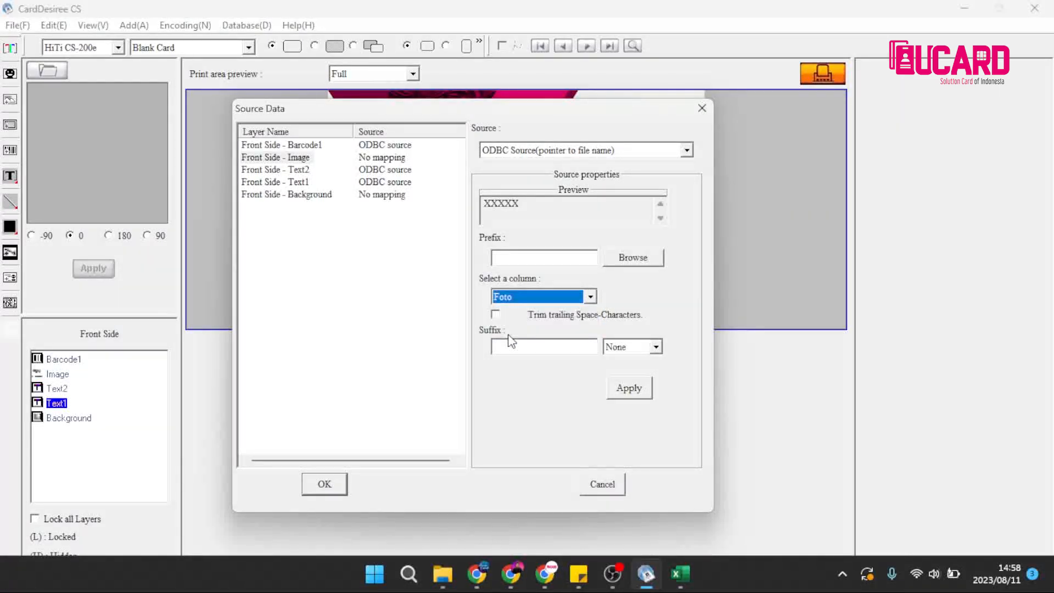
Step: Set the Image layer's file name suffix to .jpg, apply the mapping, and accept the source data settings
{"action": "left_click", "coordinate": [626, 345]}
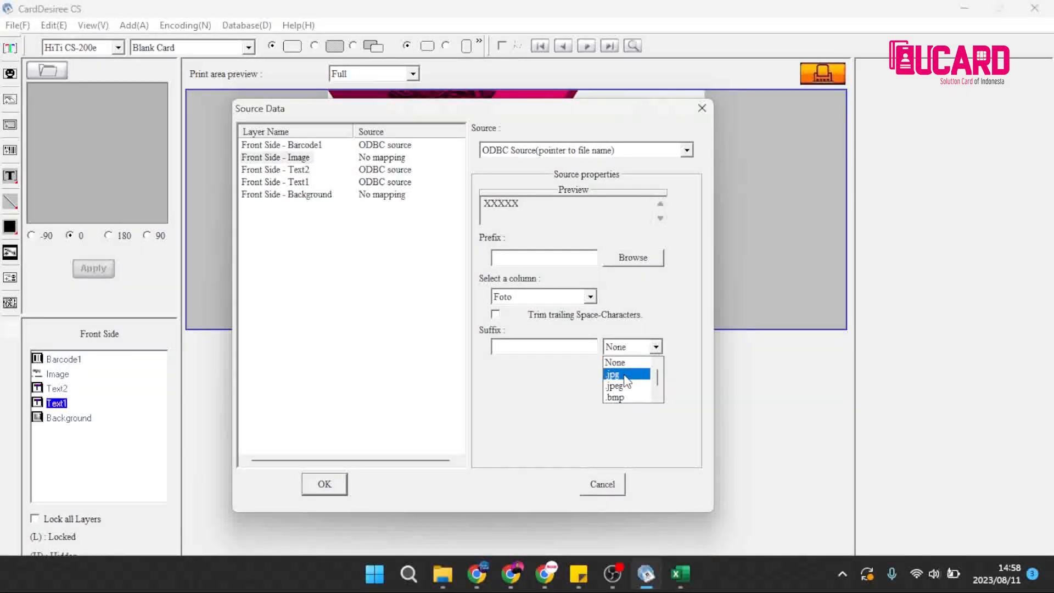
{"action": "left_click", "coordinate": [626, 376]}
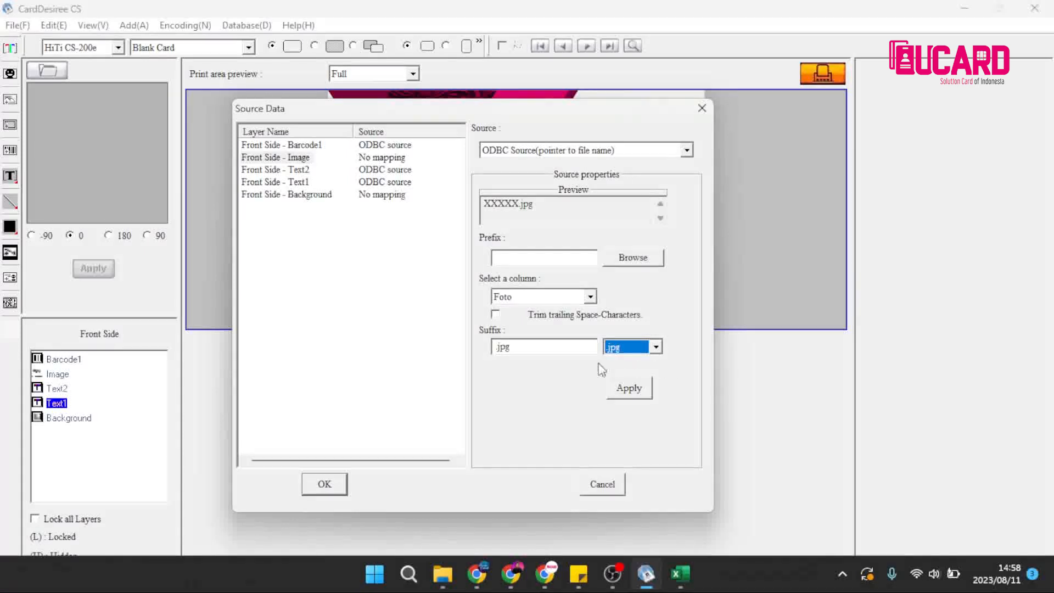
{"action": "left_click", "coordinate": [639, 354]}
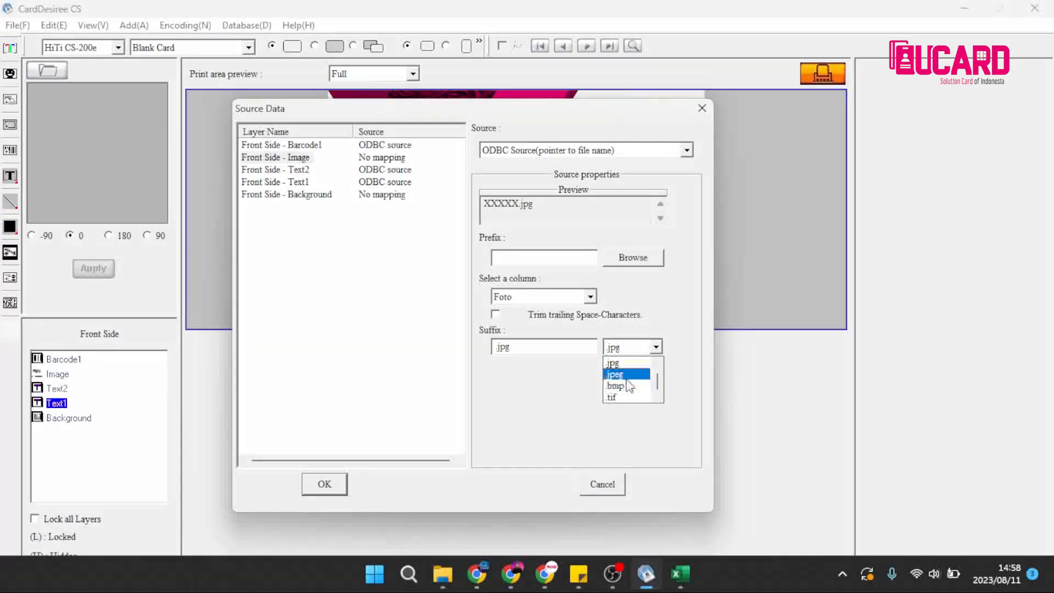
{"action": "scroll", "coordinate": [631, 390], "scroll_direction": "up", "scroll_amount": 1}
{"action": "left_click", "coordinate": [631, 375]}
{"action": "left_click", "coordinate": [629, 389]}
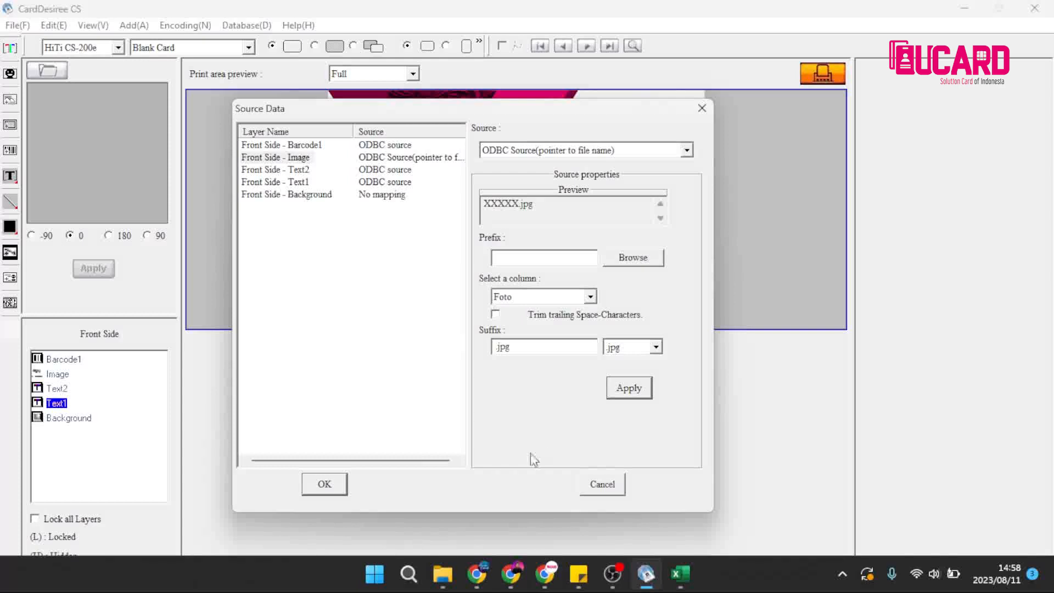
{"action": "left_click", "coordinate": [328, 489]}
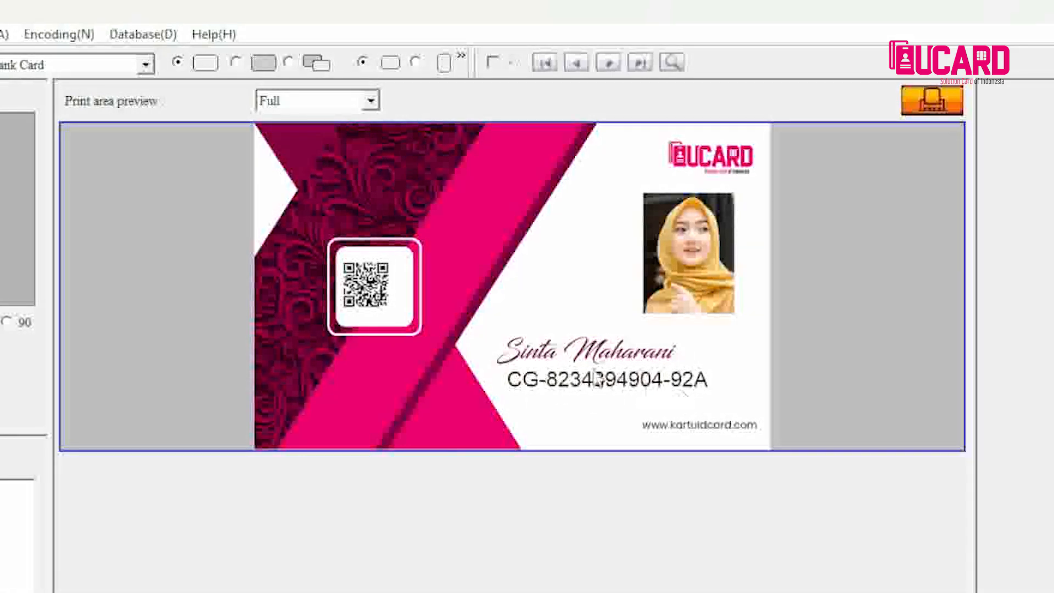
Step: Shift the QR code slightly right and shrink its frame to fit inside the white rounded box on the card
{"action": "left_click", "coordinate": [379, 283]}
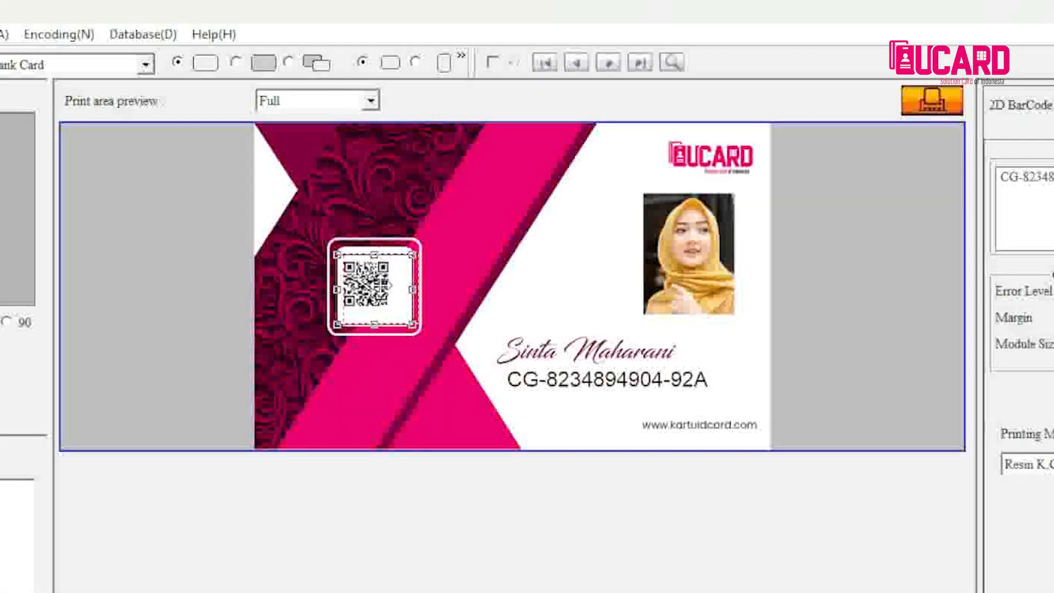
{"action": "left_click_drag", "start_coordinate": [389, 284], "coordinate": [396, 284]}
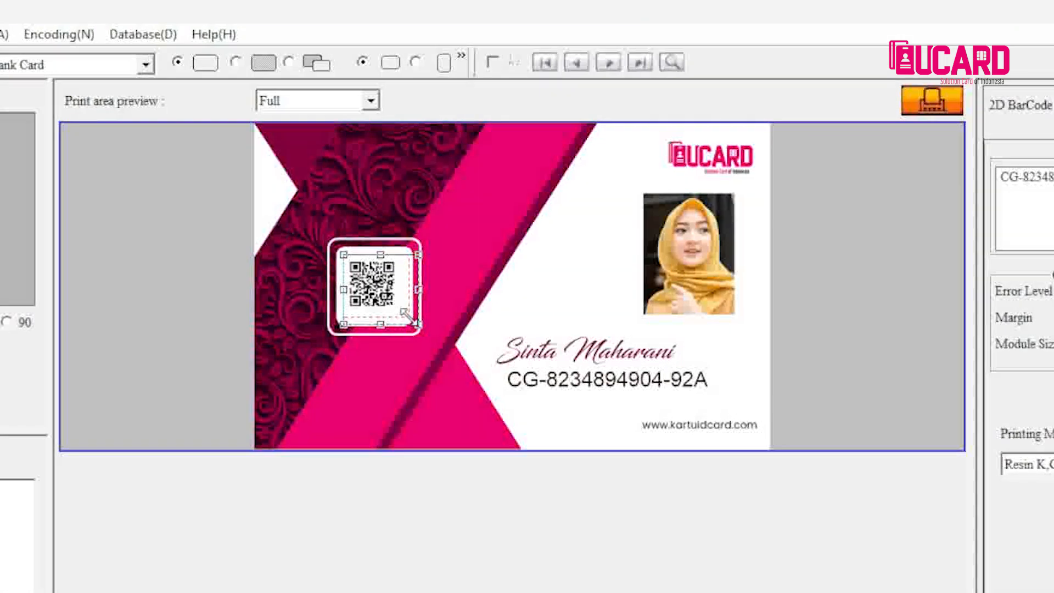
{"action": "left_click_drag", "start_coordinate": [410, 318], "coordinate": [404, 315]}
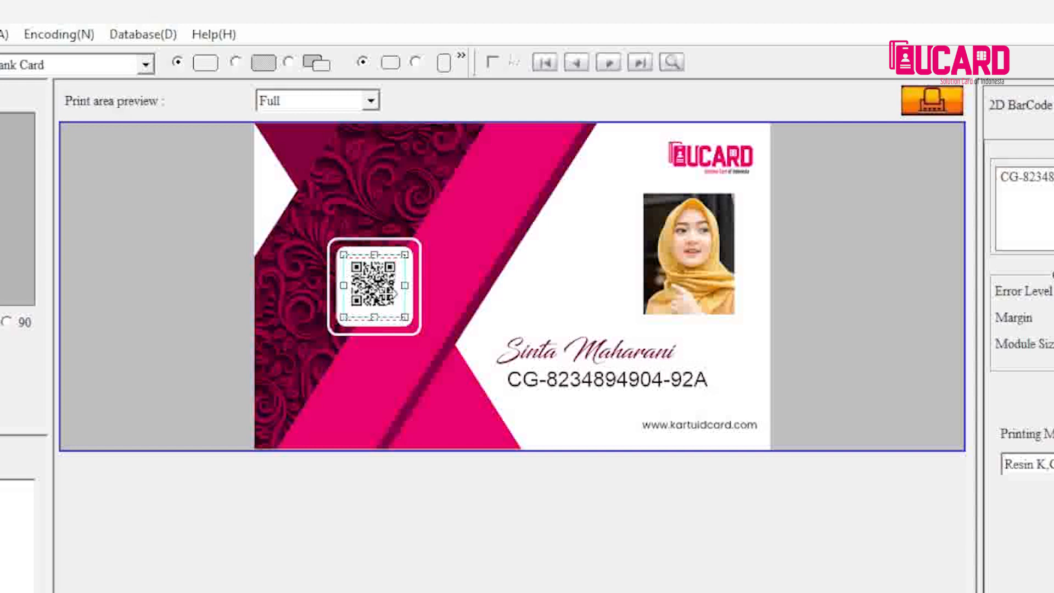
{"action": "left_click", "coordinate": [888, 387]}
Step: Make the employee name's text frame slightly taller and narrower so the name fills the space below the photo
{"action": "left_click", "coordinate": [650, 360]}
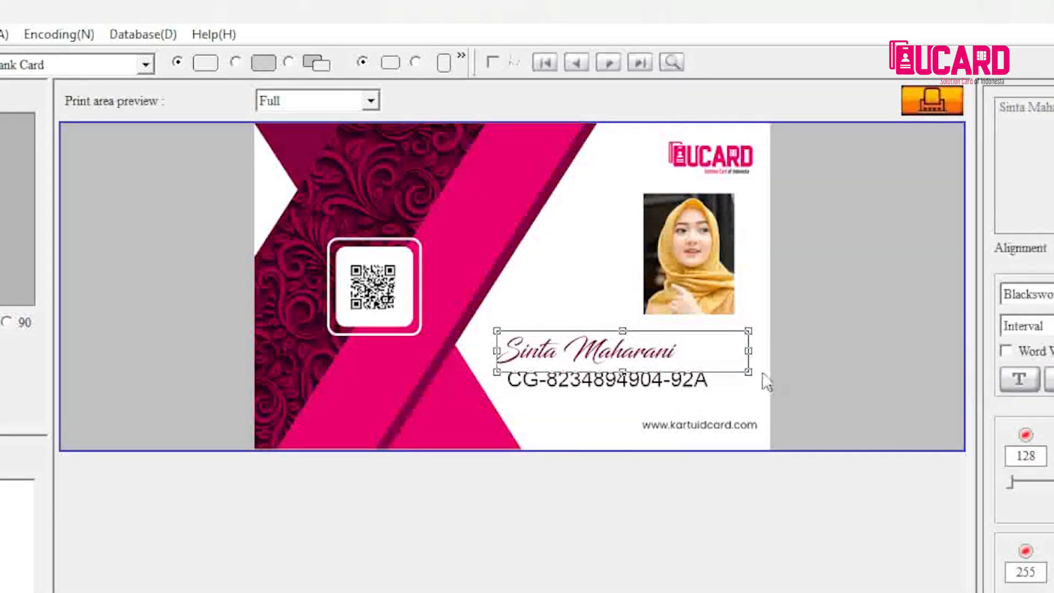
{"action": "mouse_move", "coordinate": [748, 331]}
{"action": "left_mouse_down"}
{"action": "mouse_move", "coordinate": [775, 300]}
{"action": "mouse_move", "coordinate": [736, 324]}
{"action": "left_mouse_up"}
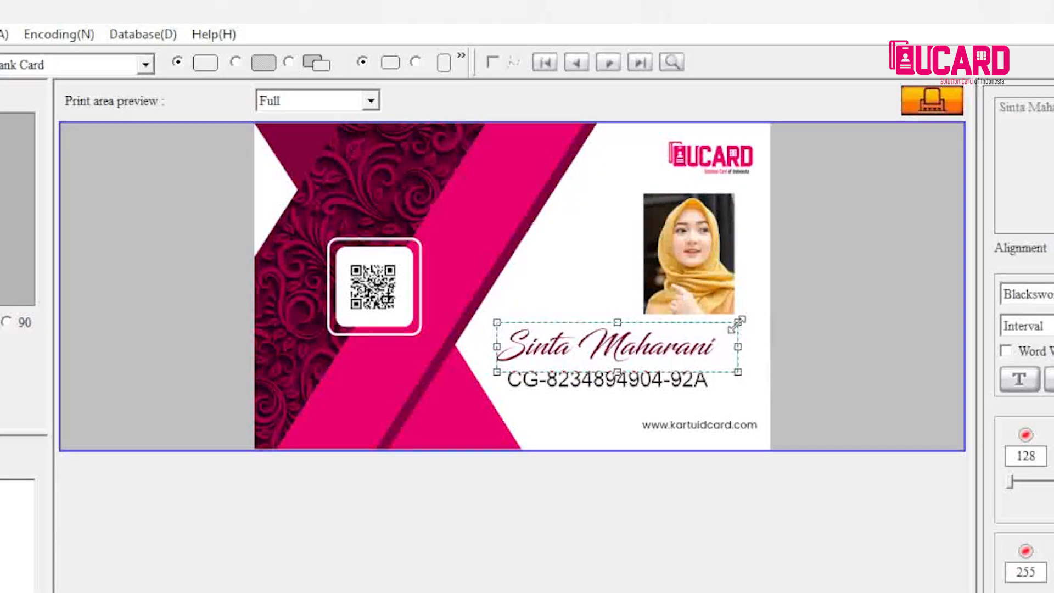
{"action": "left_click", "coordinate": [831, 367]}
Step: Narrow the ID number's text frame to match its text and set its font size to 8
{"action": "left_click", "coordinate": [738, 392]}
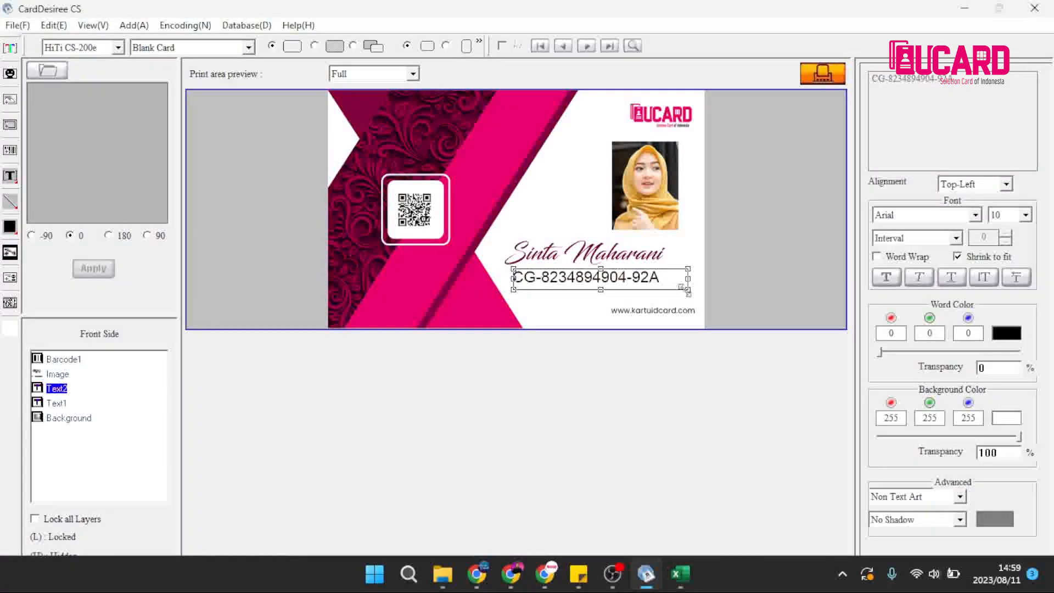
{"action": "left_click_drag", "start_coordinate": [682, 288], "coordinate": [663, 287]}
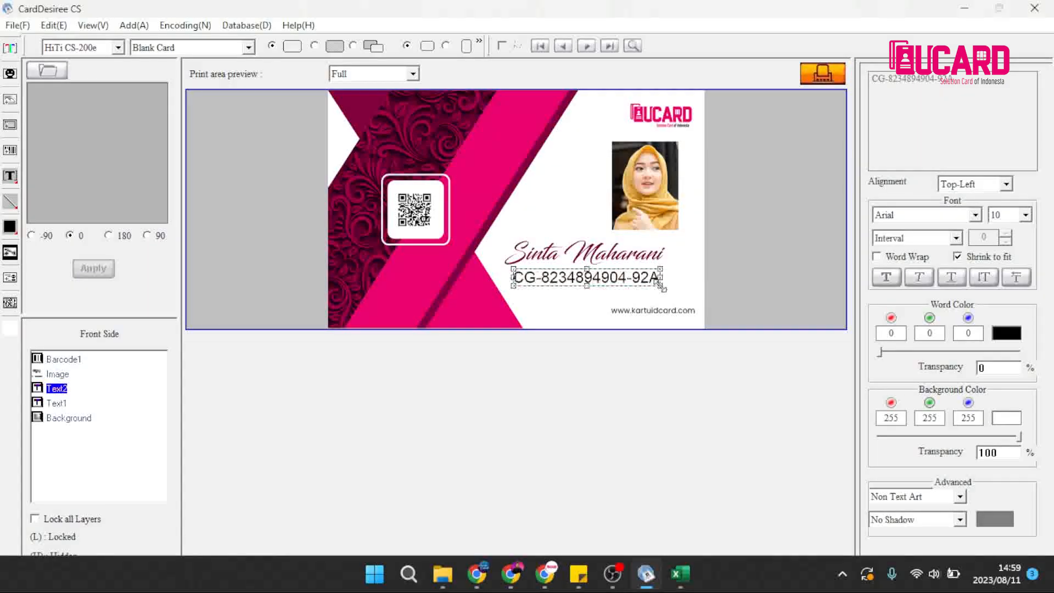
{"action": "left_click", "coordinate": [1024, 215]}
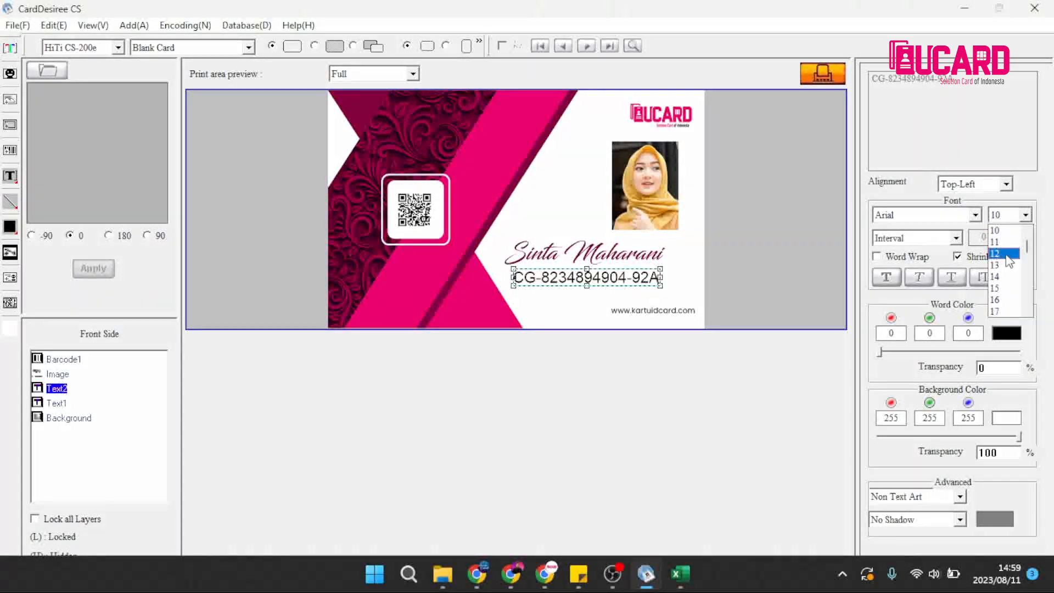
{"action": "left_click", "coordinate": [998, 276]}
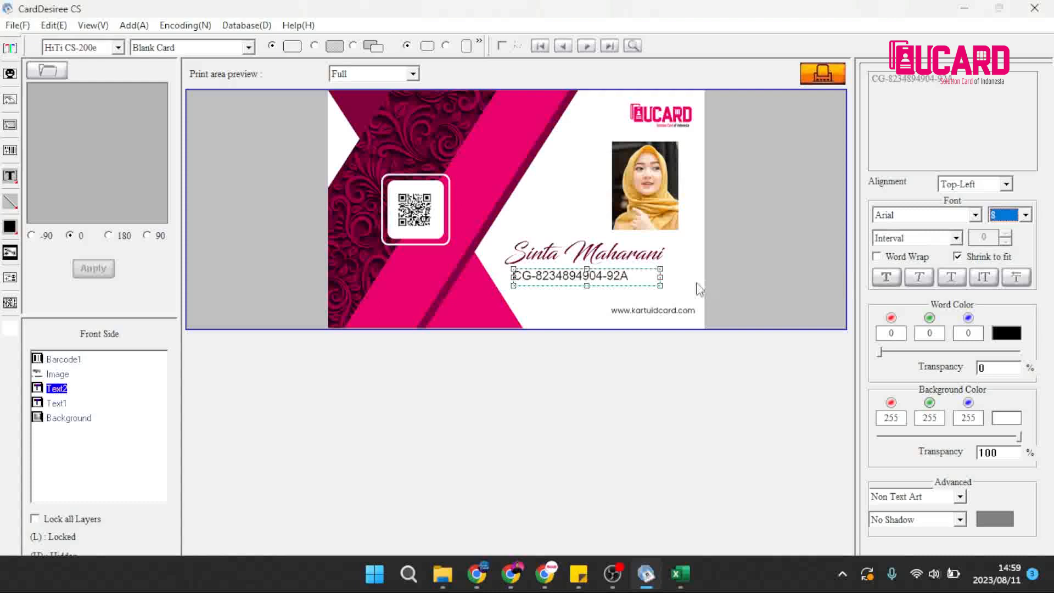
{"action": "left_click", "coordinate": [753, 264]}
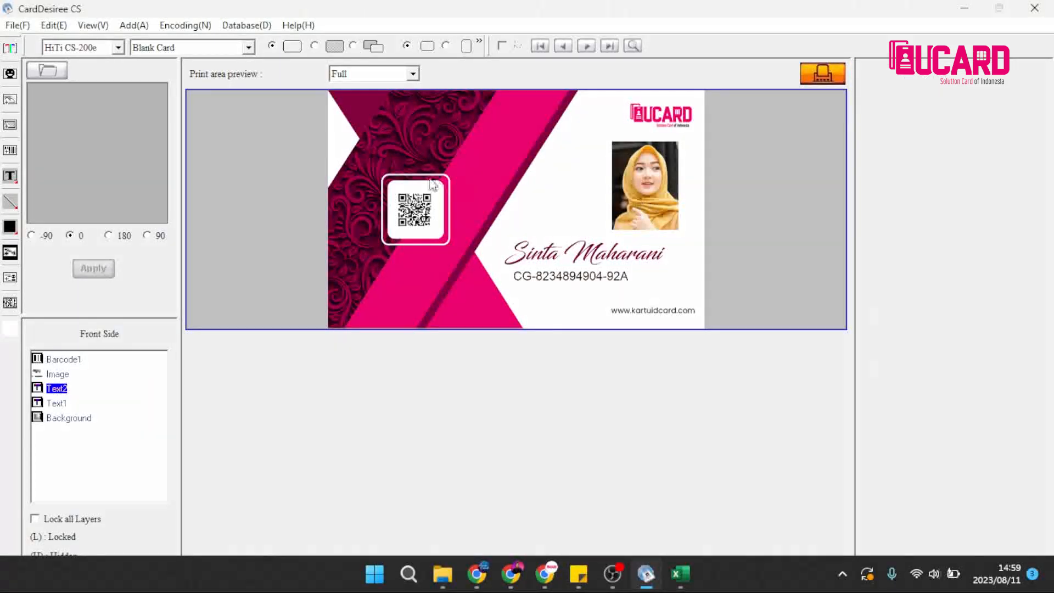
Step: Nudge the QR code slightly to center it in the white rounded box, and deselect it
{"action": "left_click", "coordinate": [438, 210]}
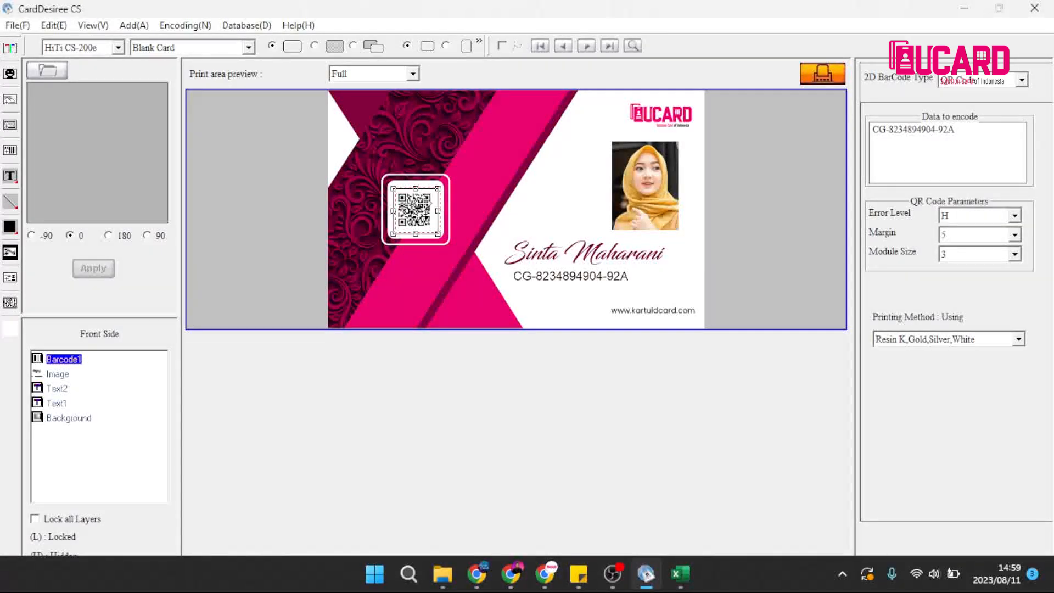
{"action": "left_click_drag", "start_coordinate": [420, 208], "coordinate": [423, 206]}
{"action": "left_click", "coordinate": [785, 269]}
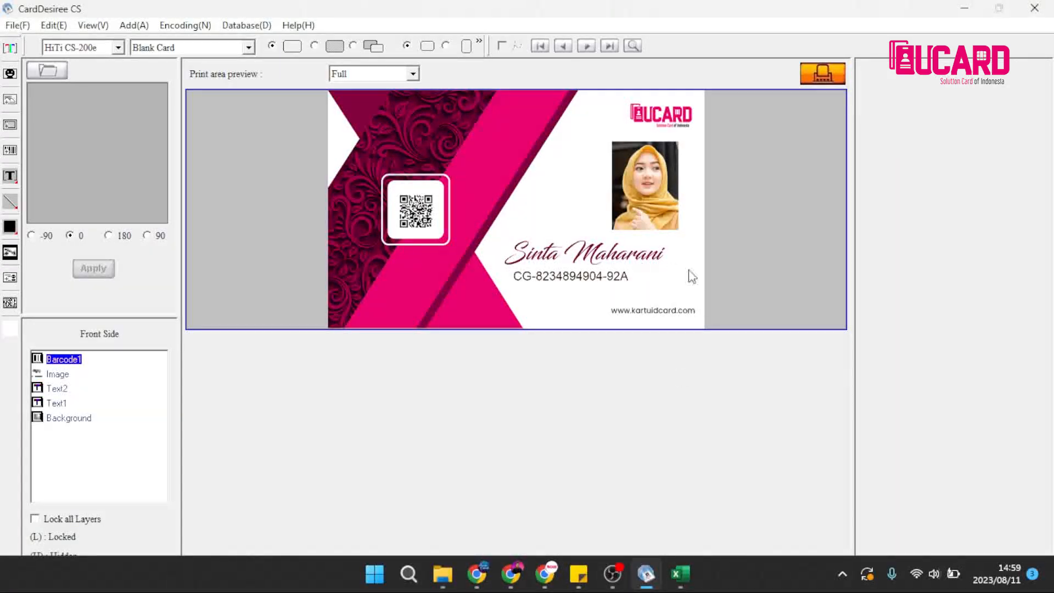
Step: Compare the card's name, ID and photo with row 2 of the Excel database and photo file a, returning to CardDesiree CS
{"action": "left_click", "coordinate": [680, 574]}
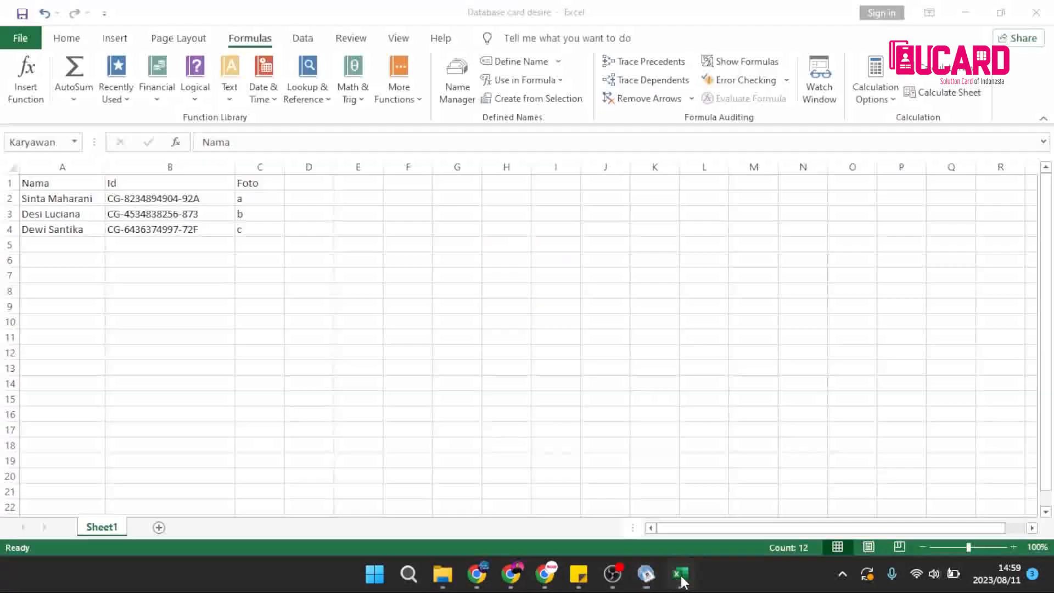
{"action": "left_click", "coordinate": [49, 201]}
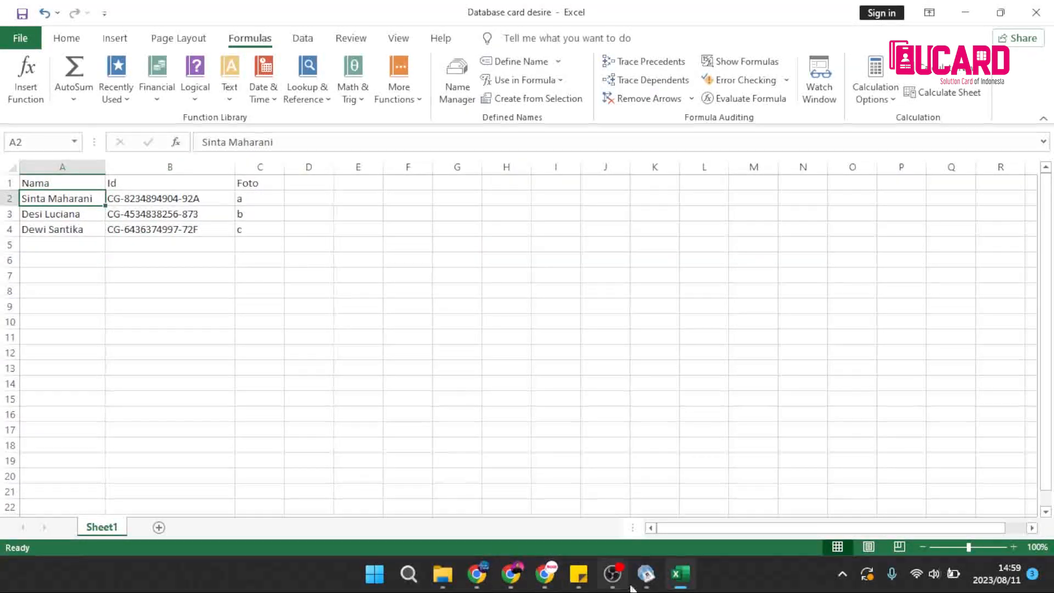
{"action": "left_click", "coordinate": [647, 573]}
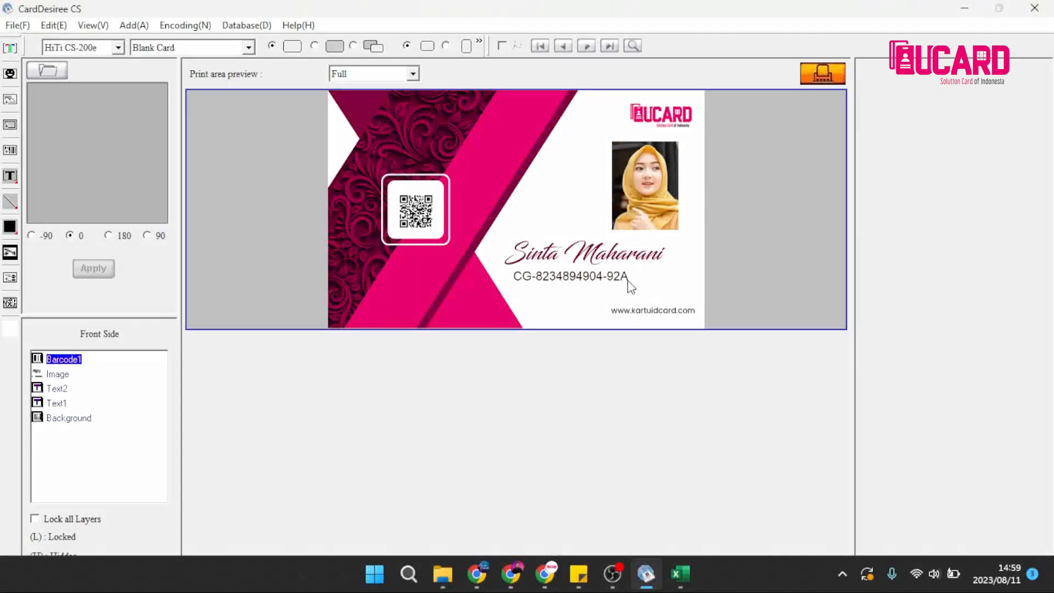
{"action": "left_click", "coordinate": [680, 574]}
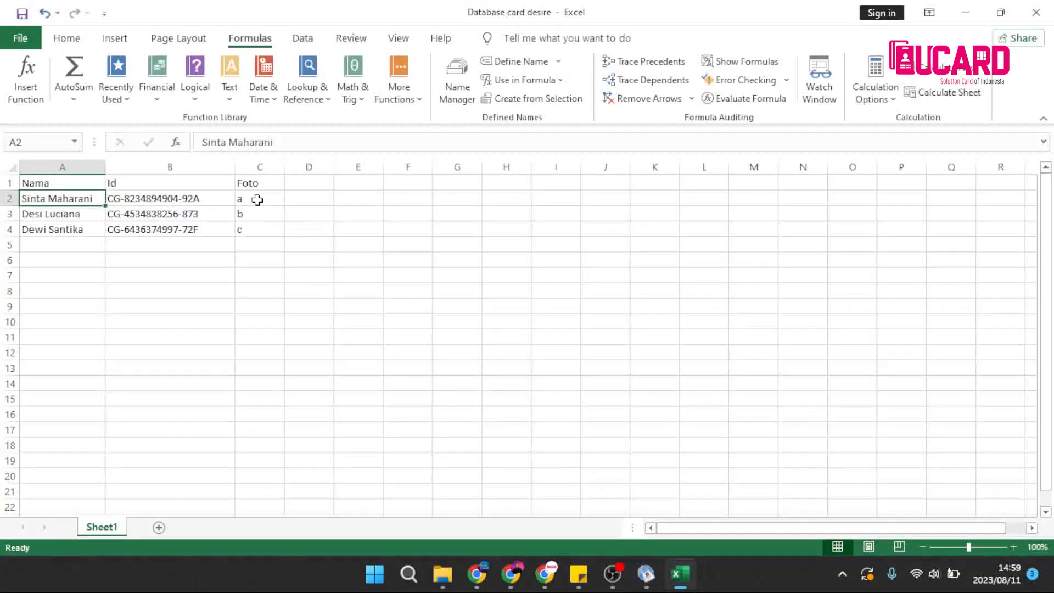
{"action": "left_click", "coordinate": [442, 574]}
{"action": "left_click", "coordinate": [291, 211]}
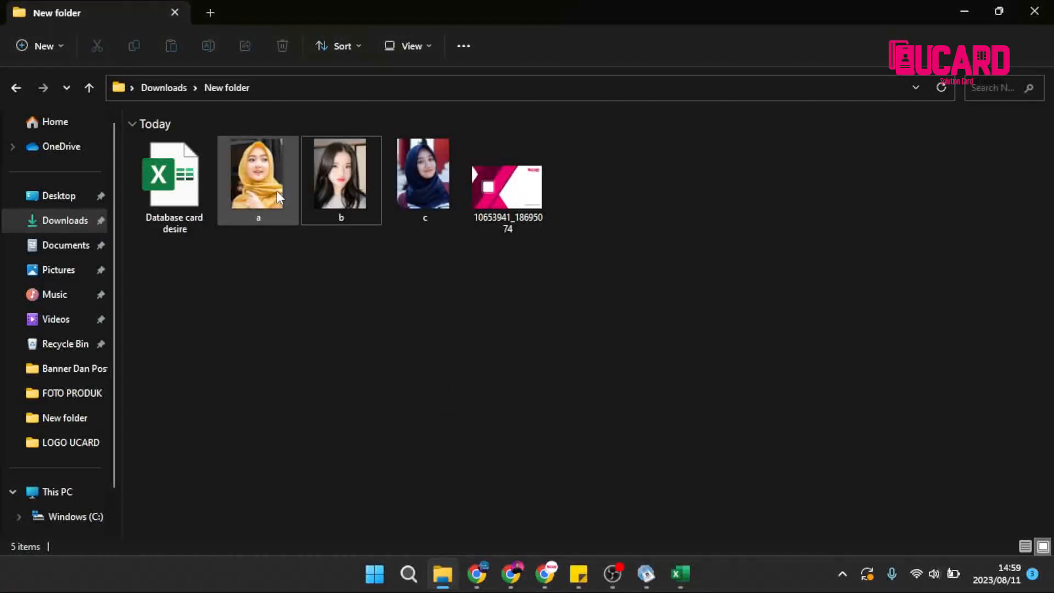
{"action": "left_click", "coordinate": [681, 573]}
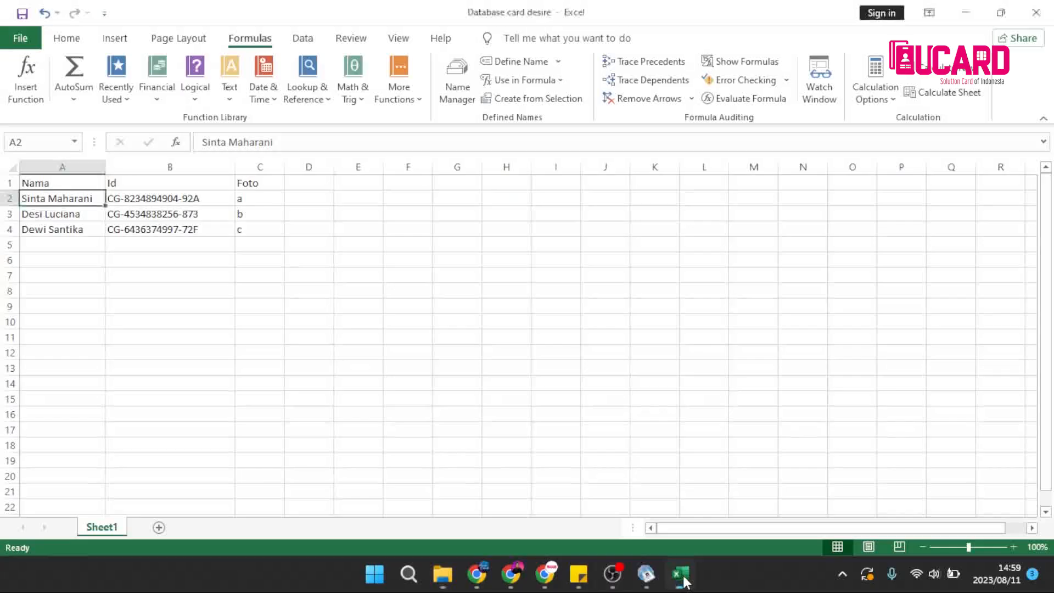
{"action": "left_click", "coordinate": [646, 574]}
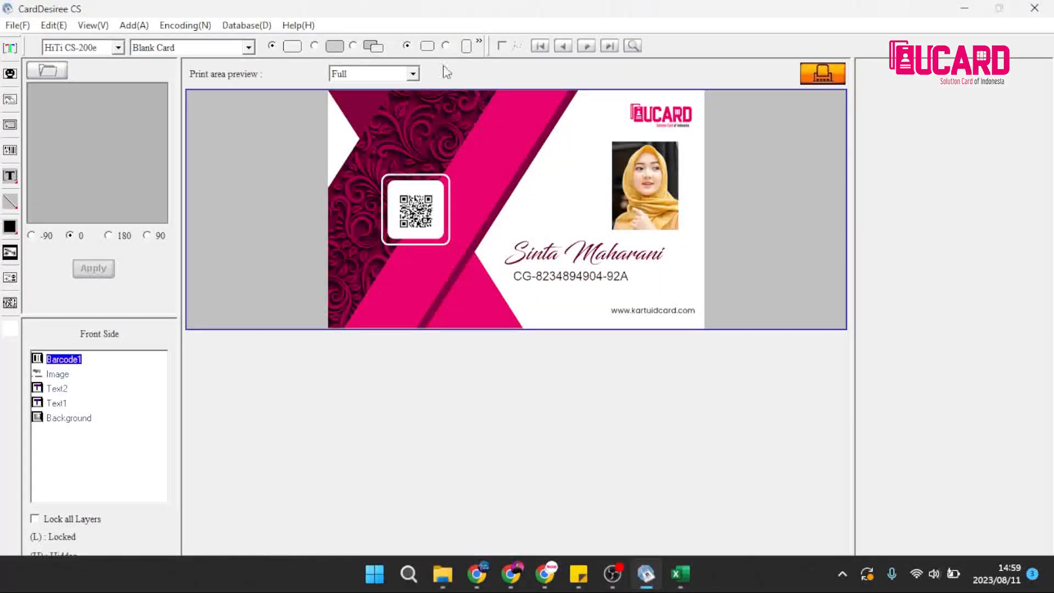
Step: Advance the card preview two records through the linked database to check the second and third employees' cards
{"action": "left_click", "coordinate": [247, 26]}
{"action": "mouse_move", "coordinate": [278, 66]}
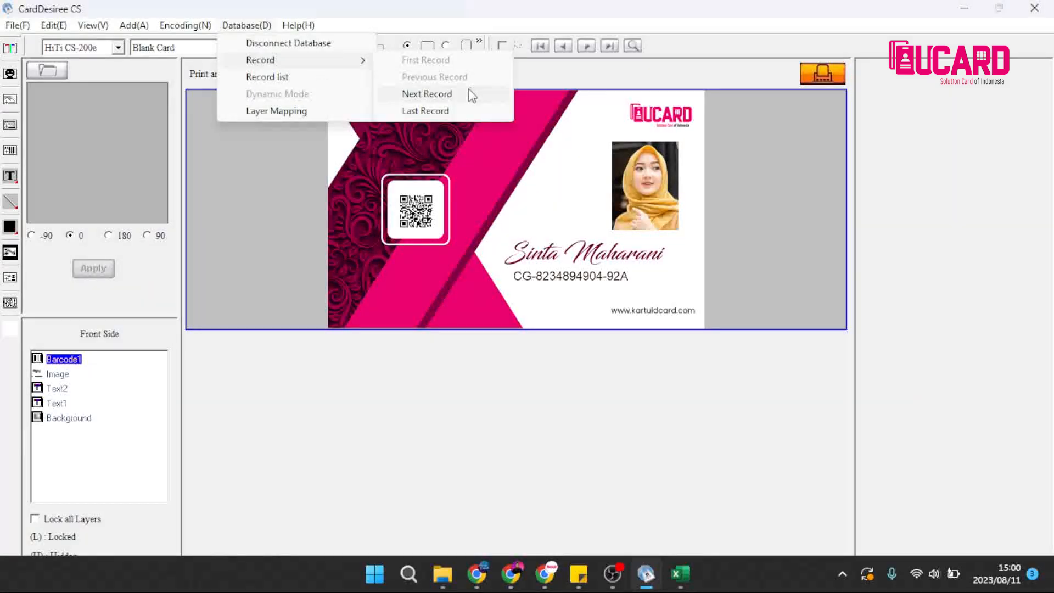
{"action": "left_click", "coordinate": [446, 97]}
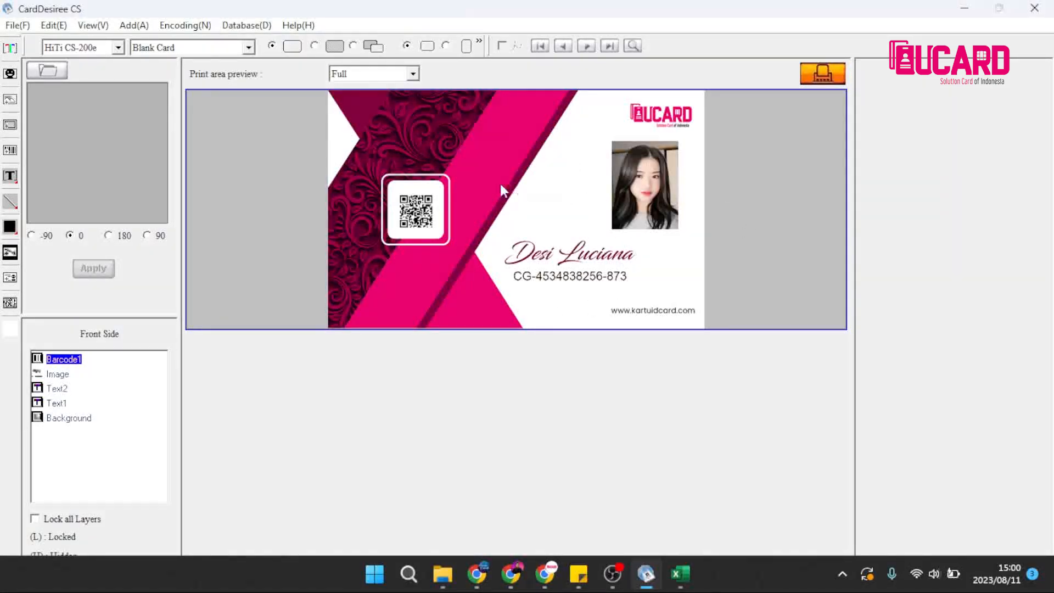
{"action": "left_click", "coordinate": [252, 26]}
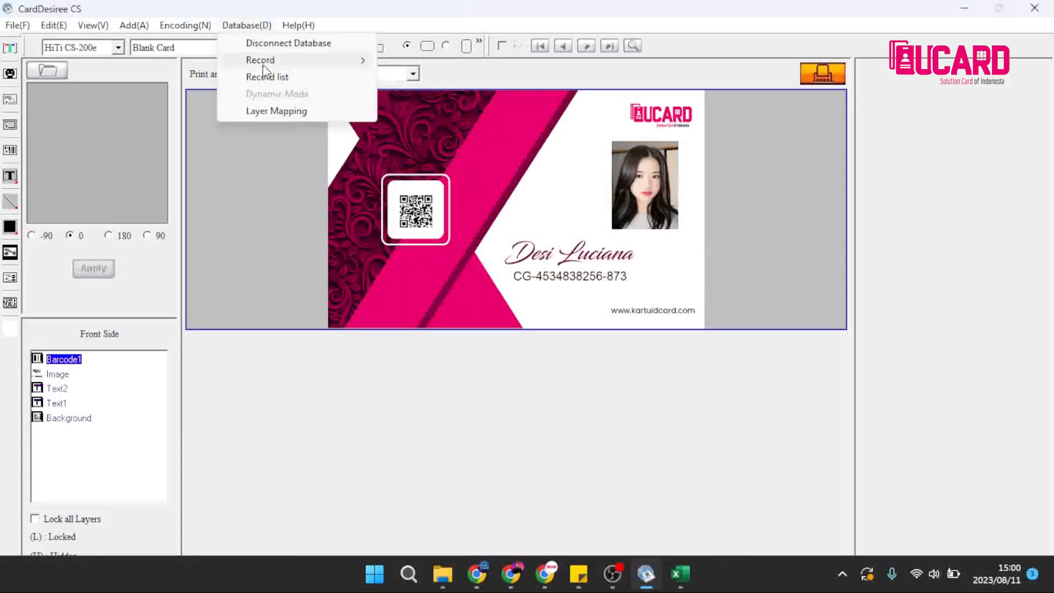
{"action": "mouse_move", "coordinate": [259, 59]}
{"action": "left_click", "coordinate": [438, 94]}
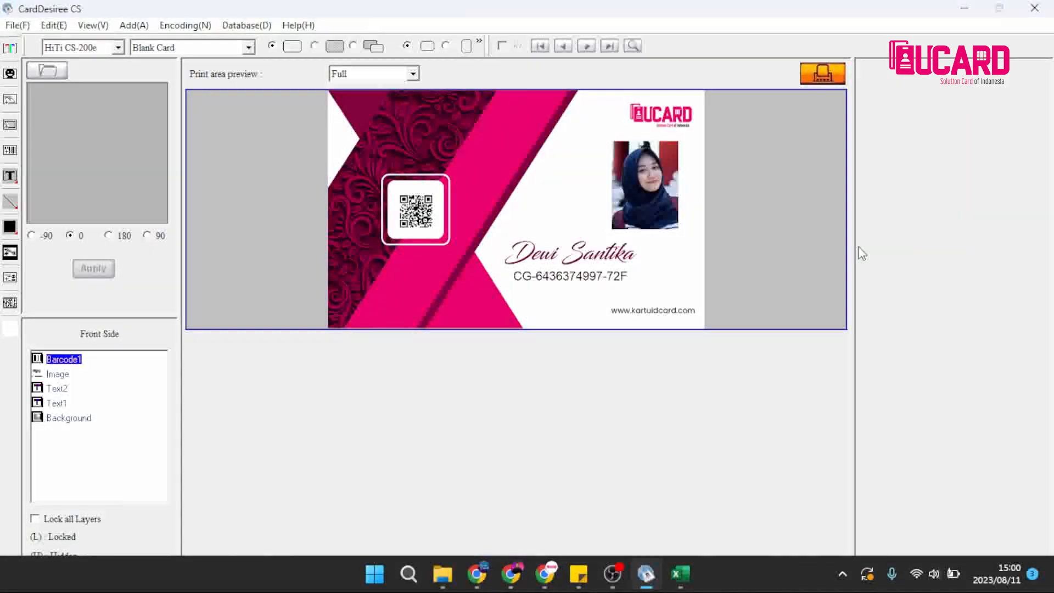
Step: Return the card preview to the first database record and switch to the Excel employee database
{"action": "left_click", "coordinate": [258, 26]}
{"action": "mouse_move", "coordinate": [272, 61]}
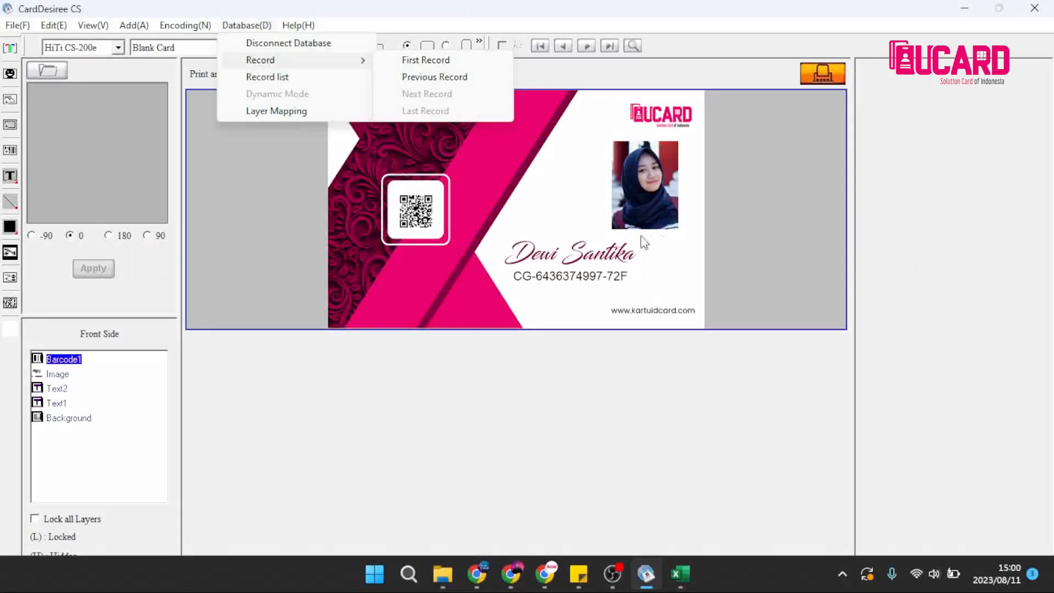
{"action": "left_click", "coordinate": [431, 62]}
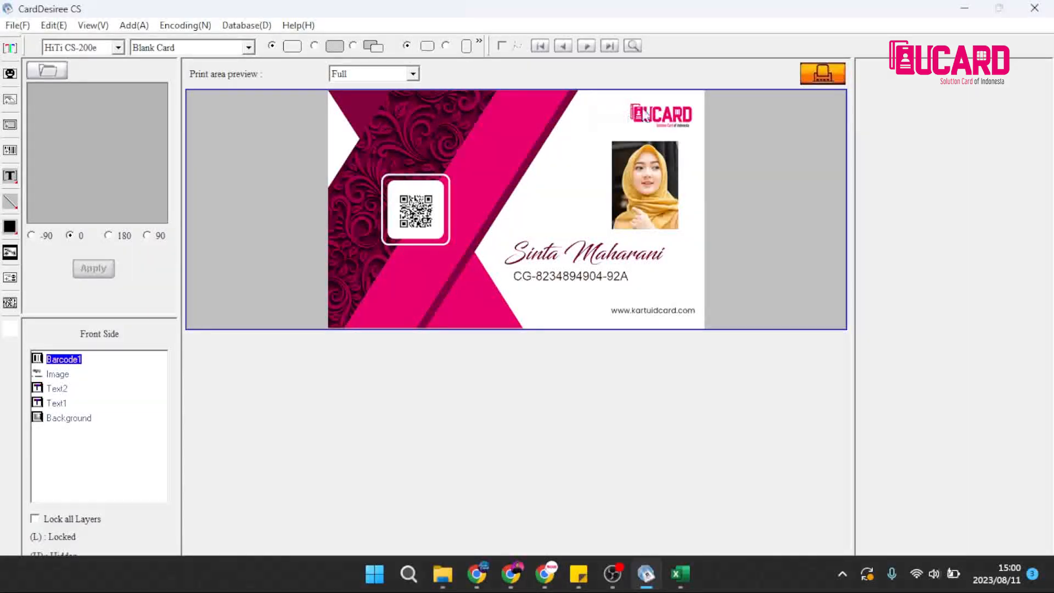
{"action": "left_click", "coordinate": [676, 574]}
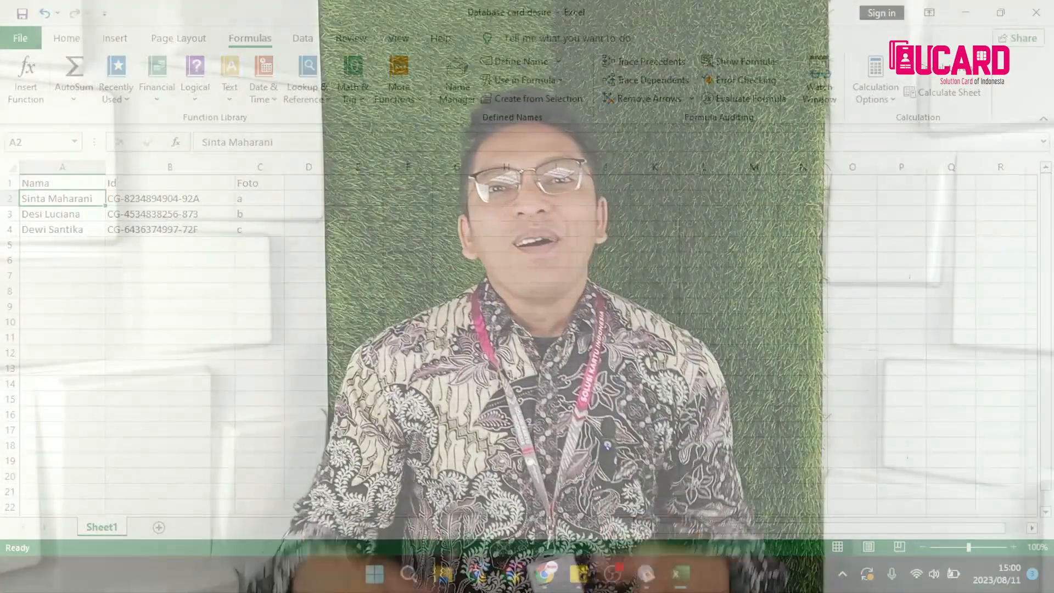